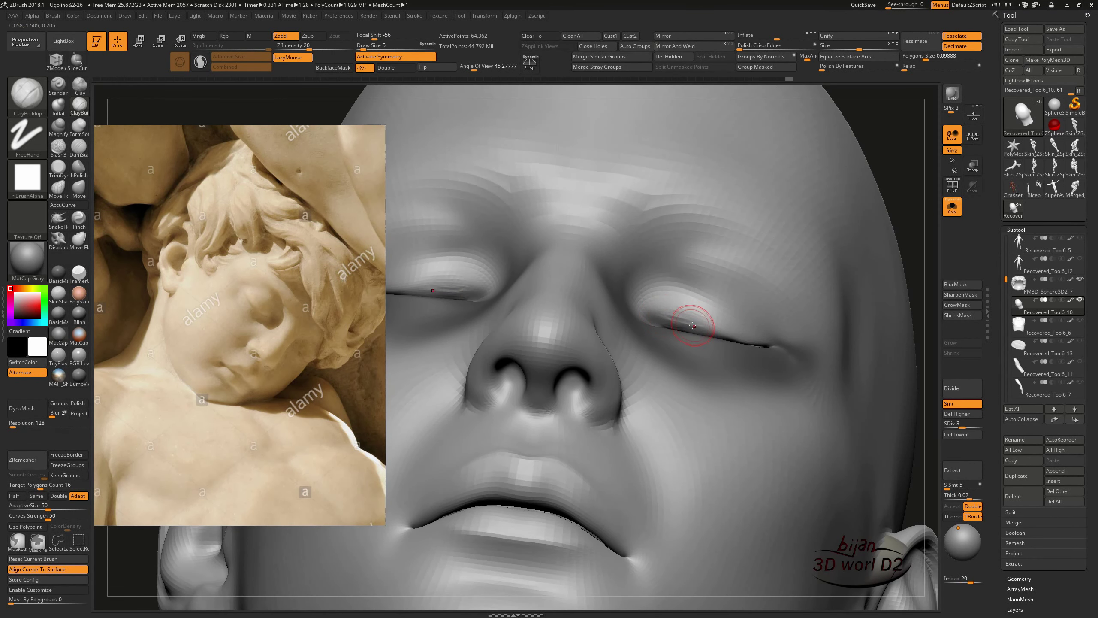
- Shift-smooth the blocky upper eyelids and divide the head to SDiv 4
right_drag(702, 320, 748, 308)
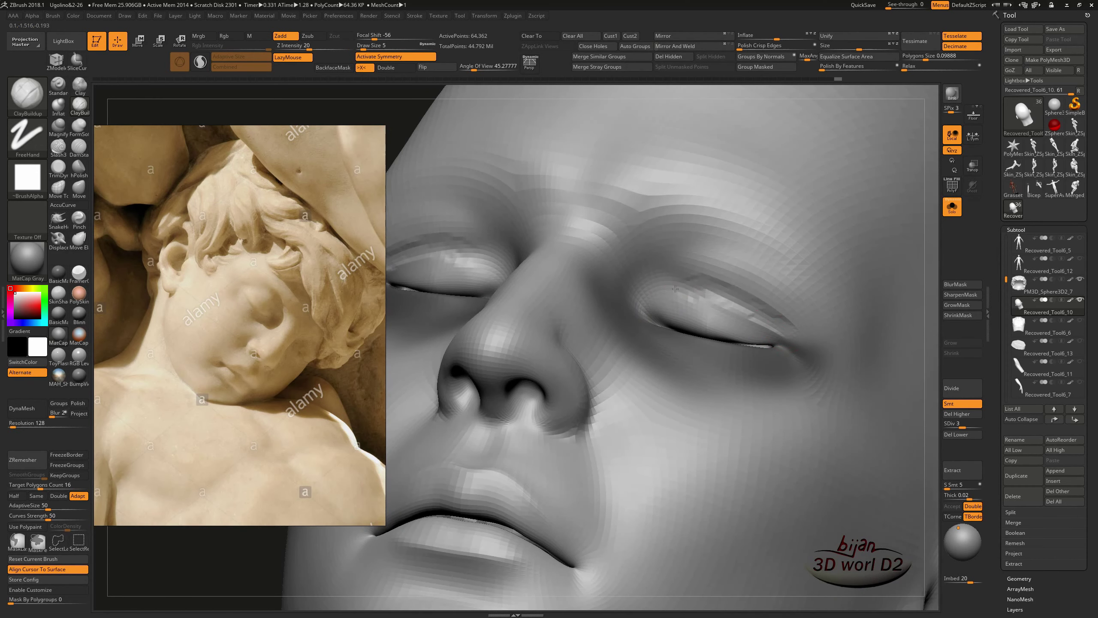
shift+drag(675, 289, 778, 318)
shift+drag(675, 276, 719, 269)
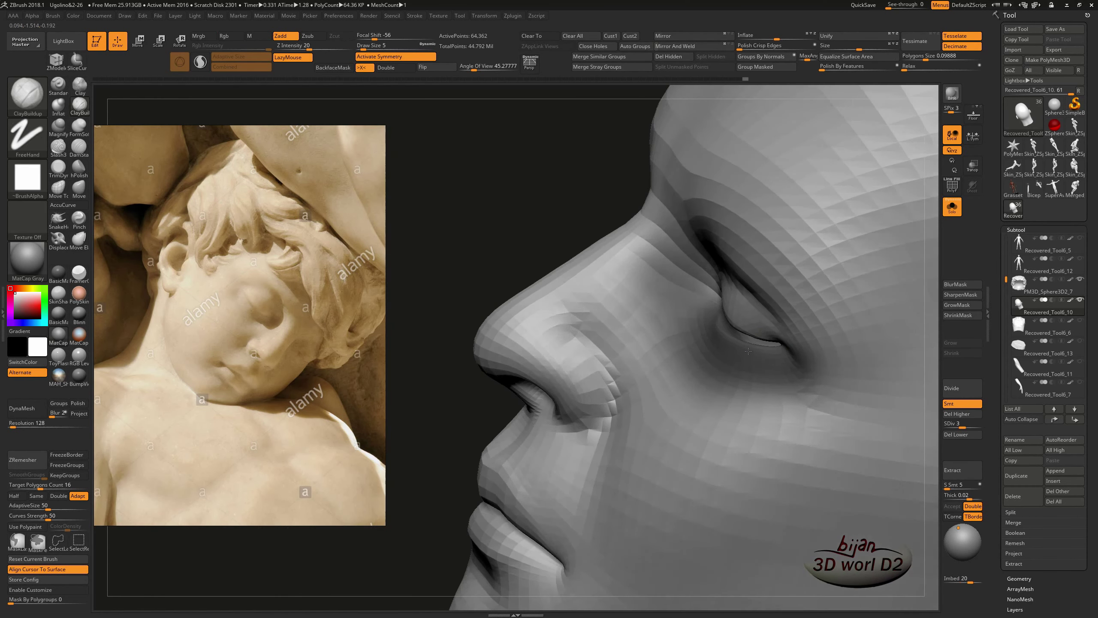
mouse_move(720, 269)
right_down()
mouse_move(757, 349)
mouse_move(772, 318)
mouse_move(829, 288)
right_up()
key(ctrl+d)
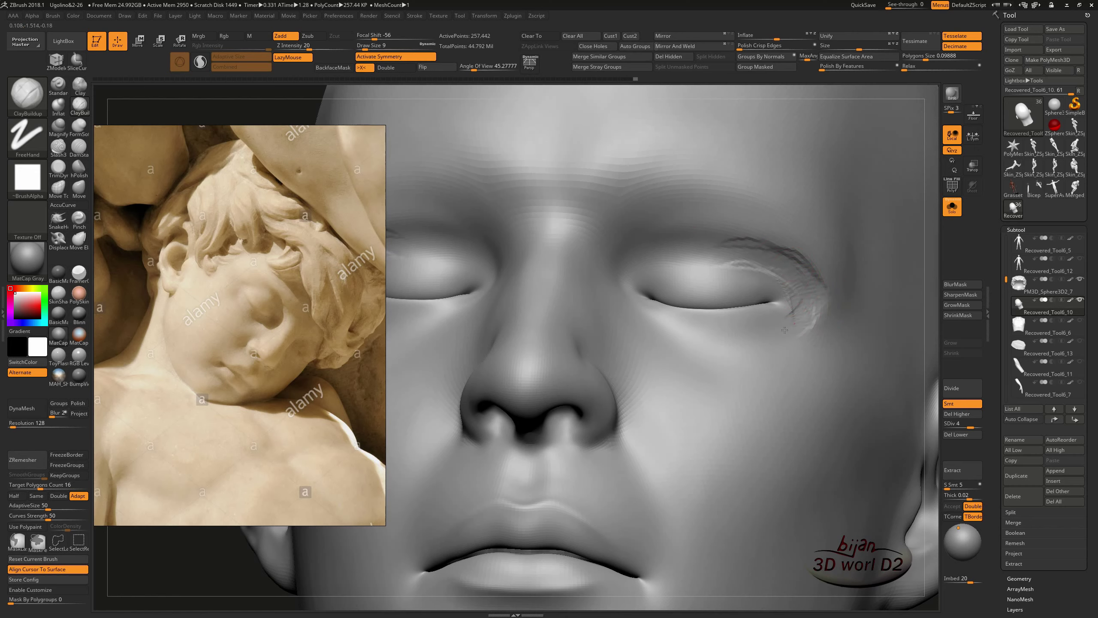
- Smooth the eye crease and both lower eyelids, then lower the head back to SDiv 3
mouse_move(795, 298)
right_down()
mouse_move(777, 349)
mouse_move(657, 308)
right_up()
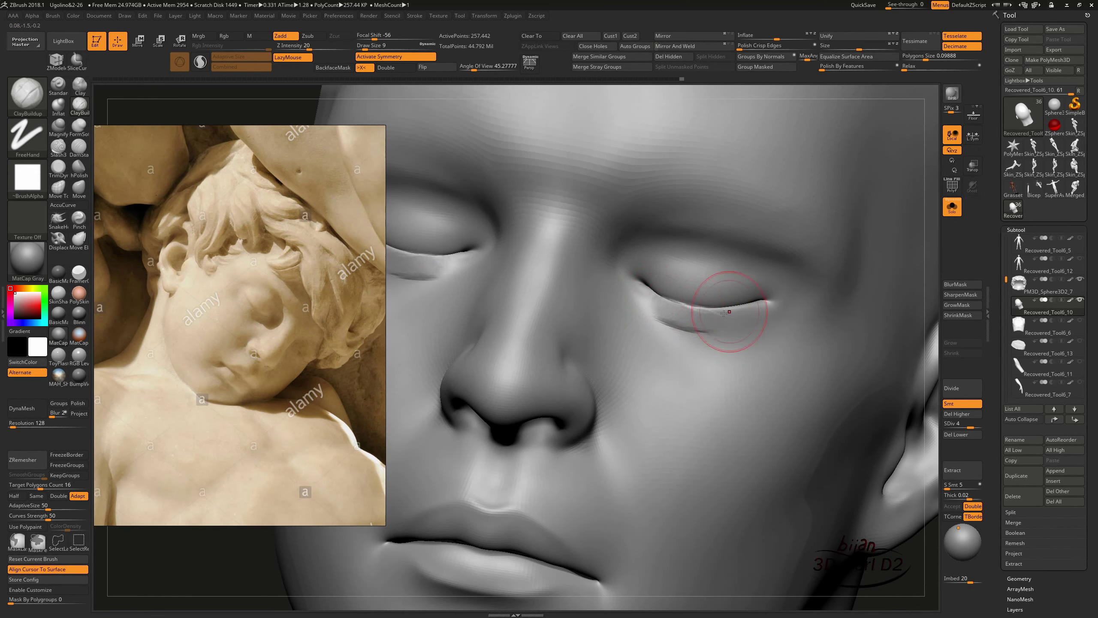
mouse_move(728, 311)
shift+right_down()
mouse_move(674, 296)
mouse_move(711, 343)
shift+right_up()
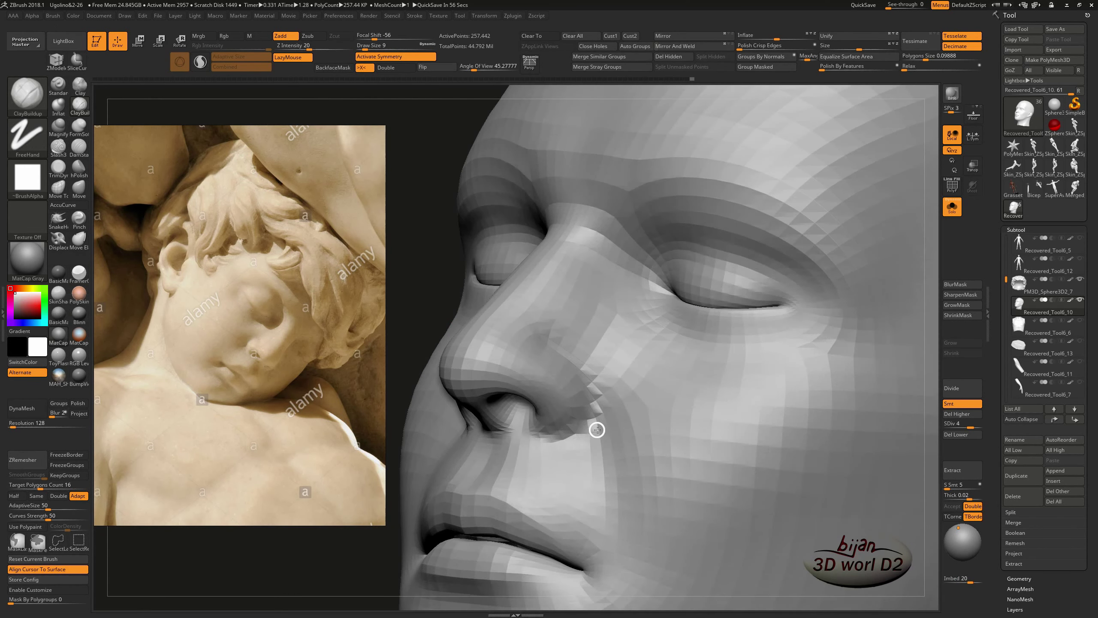
mouse_move(594, 429)
right_down()
mouse_move(697, 361)
mouse_move(760, 454)
mouse_move(845, 446)
right_up()
mouse_move(845, 447)
shift+mouse_down()
mouse_move(830, 458)
mouse_move(830, 427)
shift+mouse_up()
key(shift+d)
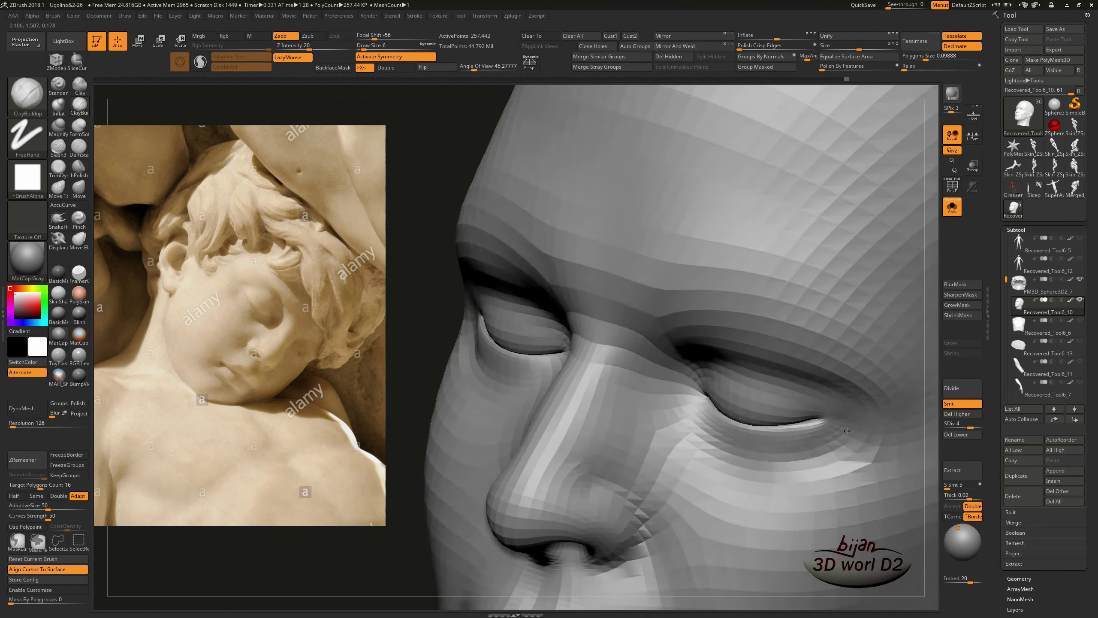
mouse_move(808, 443)
right_down()
mouse_move(678, 393)
mouse_move(640, 338)
mouse_move(615, 380)
right_up()
key(shift+d)
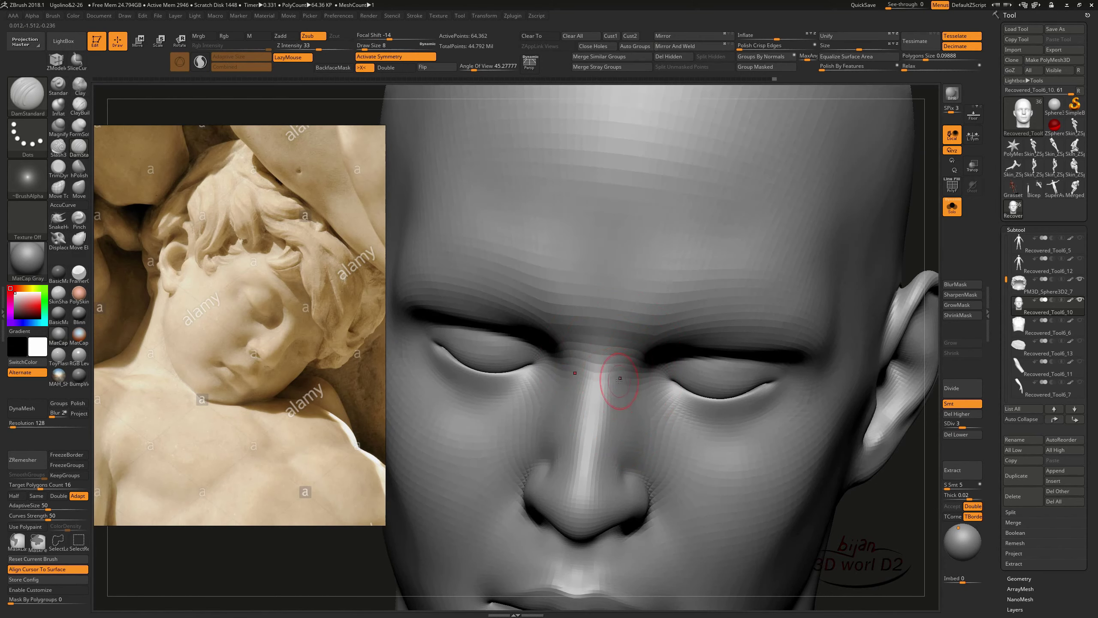
- Select the Move brush and drop the head to SDiv 1
key(b)
key(m)
key(v)
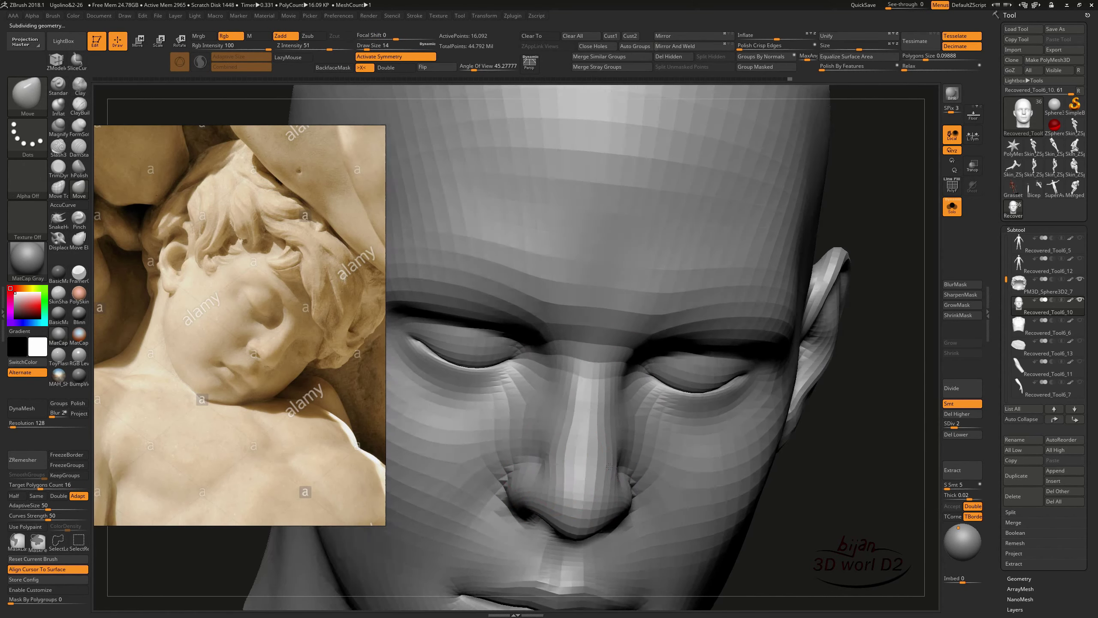
right_drag(571, 454, 517, 461)
key(f)
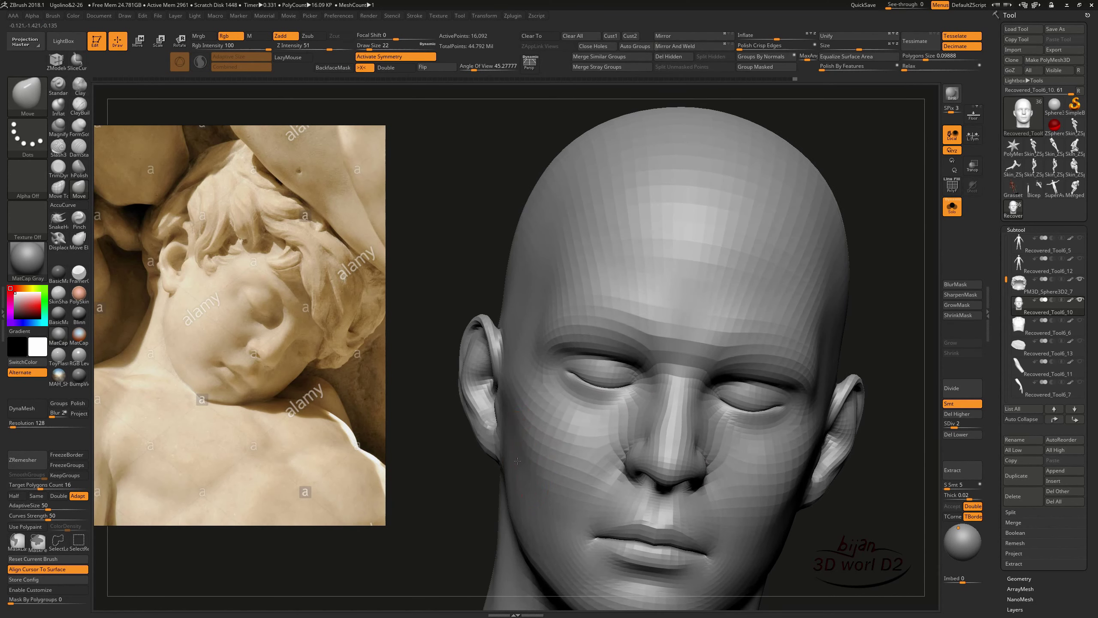
key(shift+d)
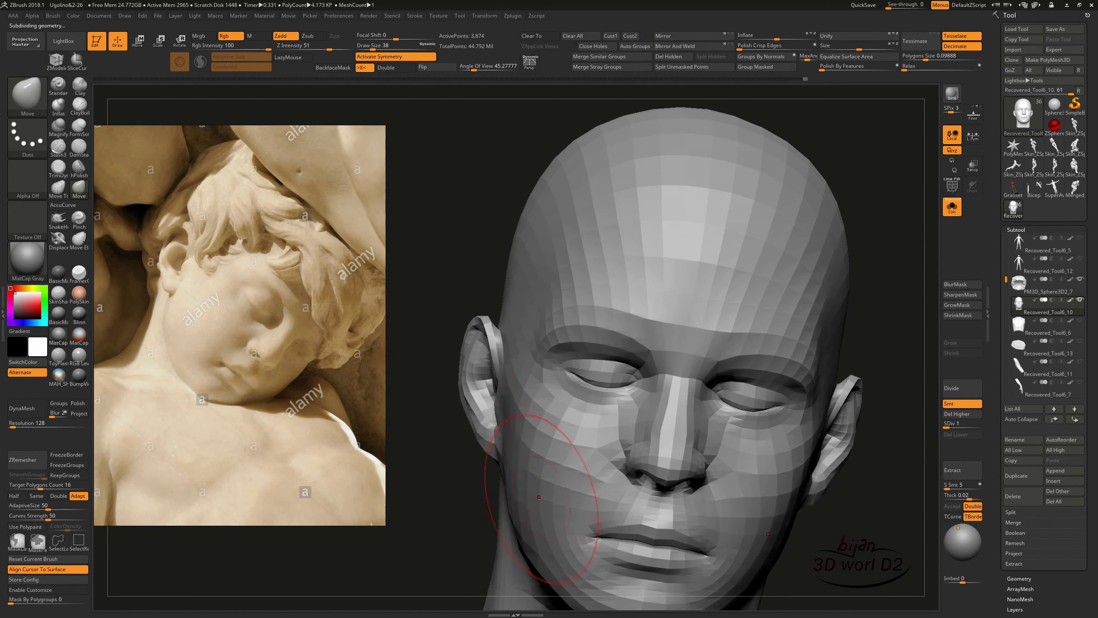
- Reshape the cheeks, lips and mouth corners, then divide back up to SDiv 3
mouse_move(568, 472)
right_down()
mouse_move(752, 543)
mouse_move(725, 434)
mouse_move(679, 453)
right_up()
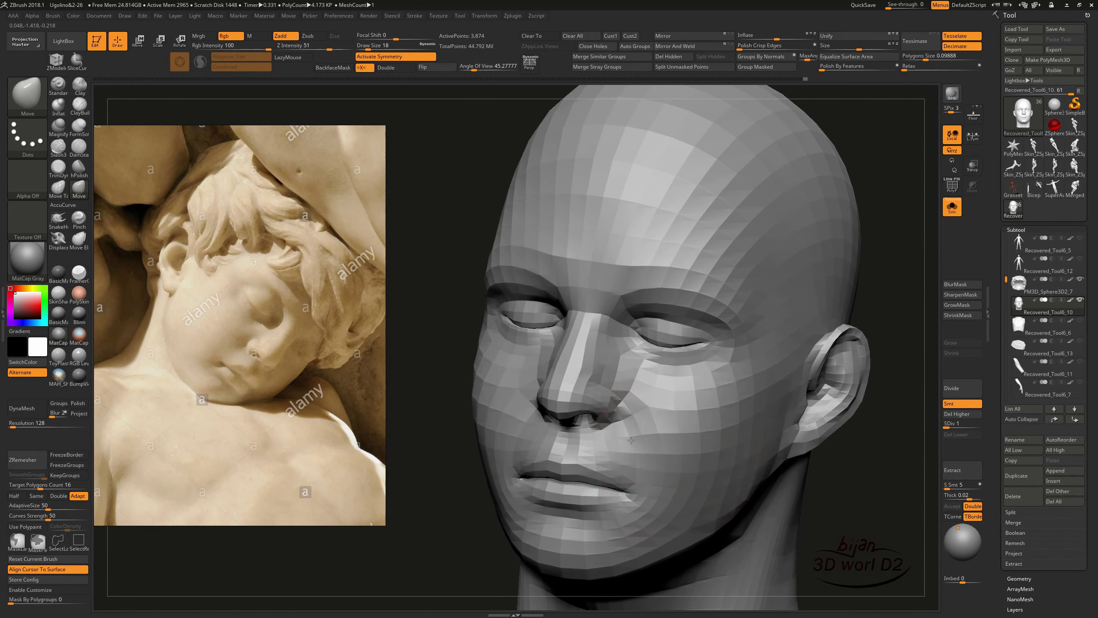
key(d)
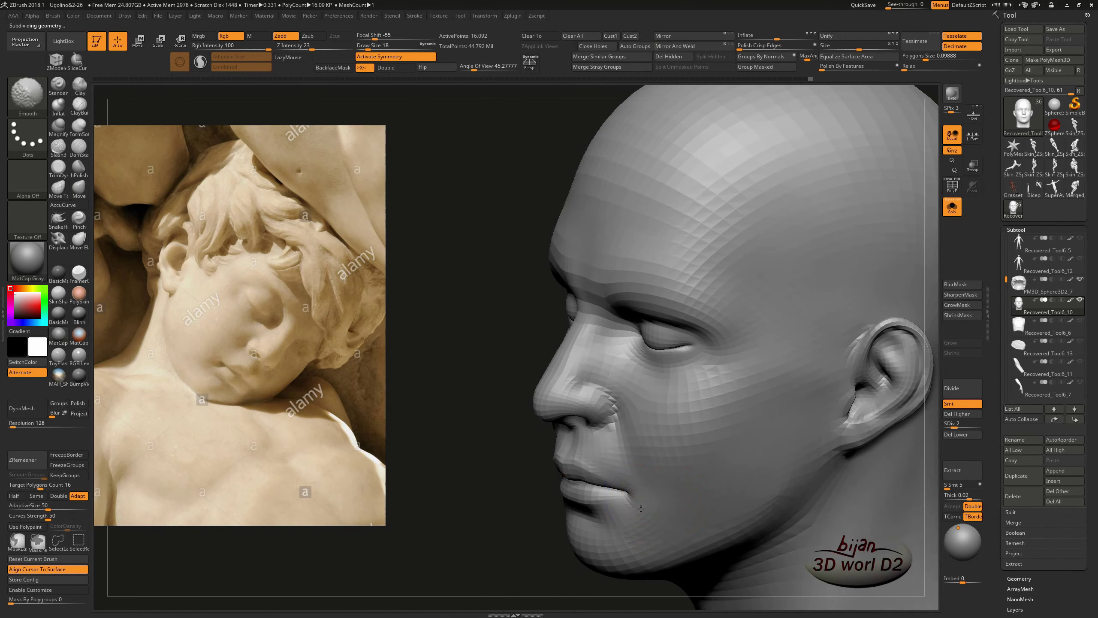
right_drag(656, 518, 685, 402)
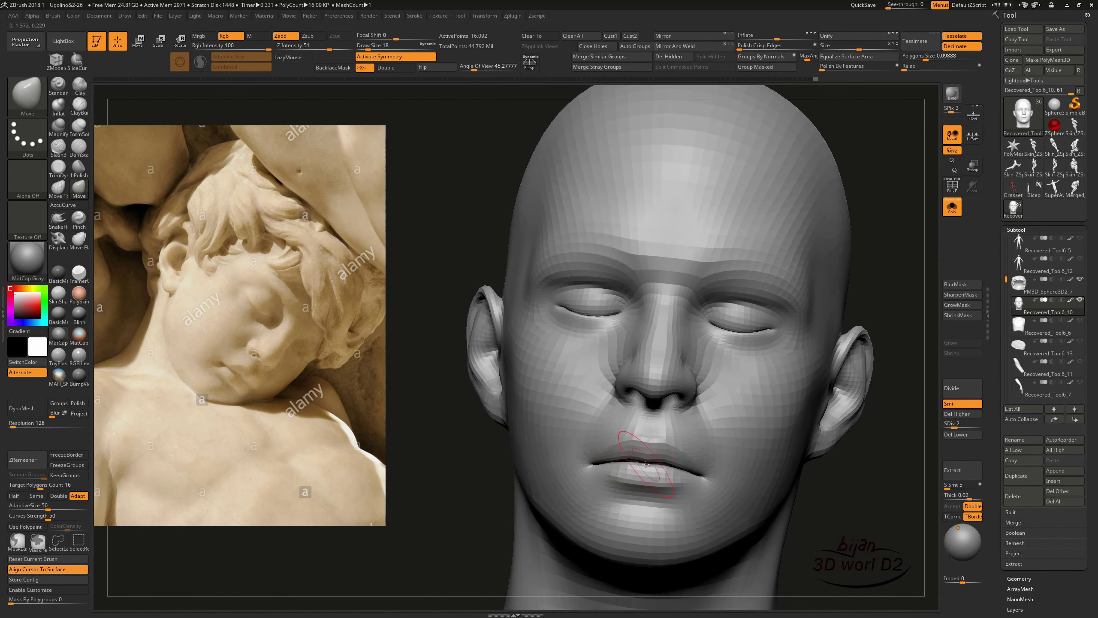
right_drag(646, 464, 644, 459)
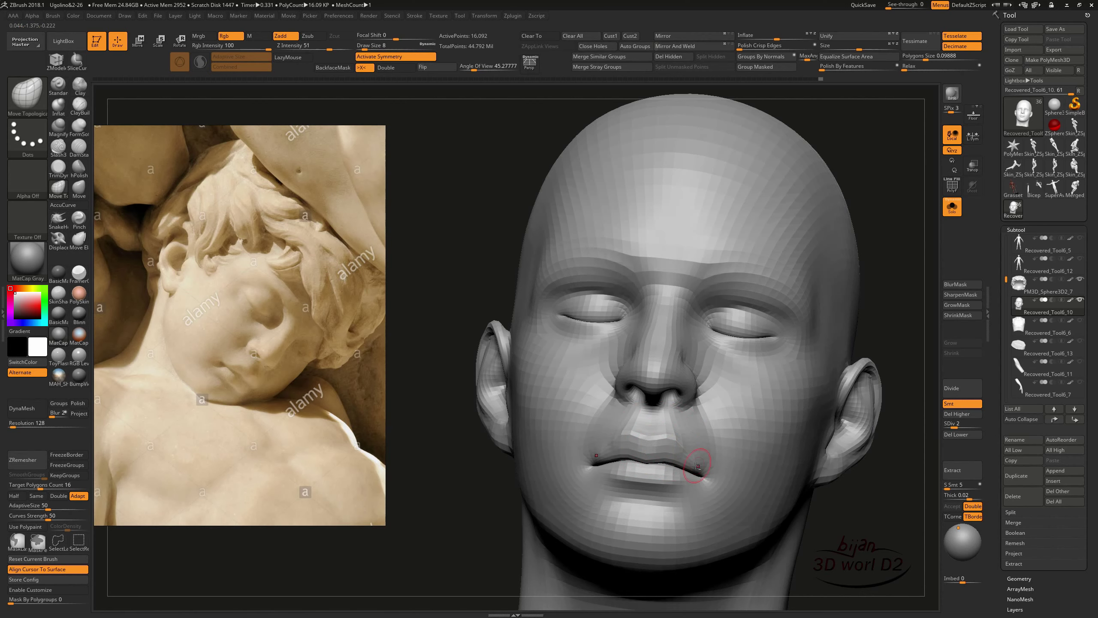
right_drag(696, 465, 676, 458)
key(ctrl+d)
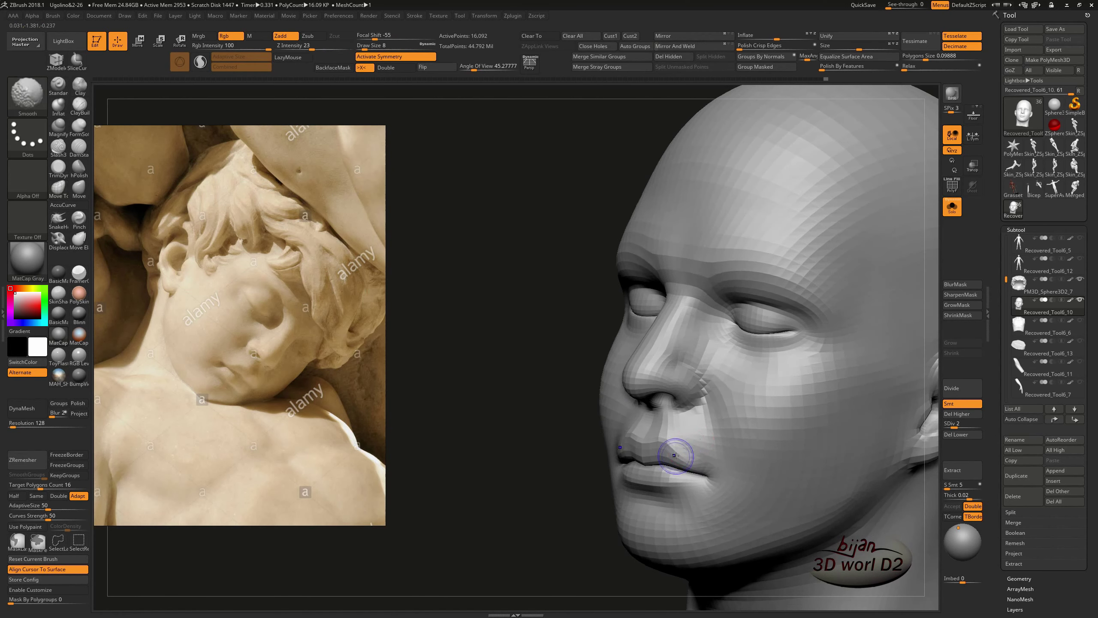
mouse_move(730, 435)
right_down()
mouse_move(649, 460)
mouse_move(728, 450)
mouse_move(659, 461)
mouse_move(691, 437)
mouse_move(726, 456)
mouse_move(741, 330)
mouse_move(734, 411)
mouse_move(748, 449)
mouse_move(618, 384)
mouse_move(638, 353)
right_up()
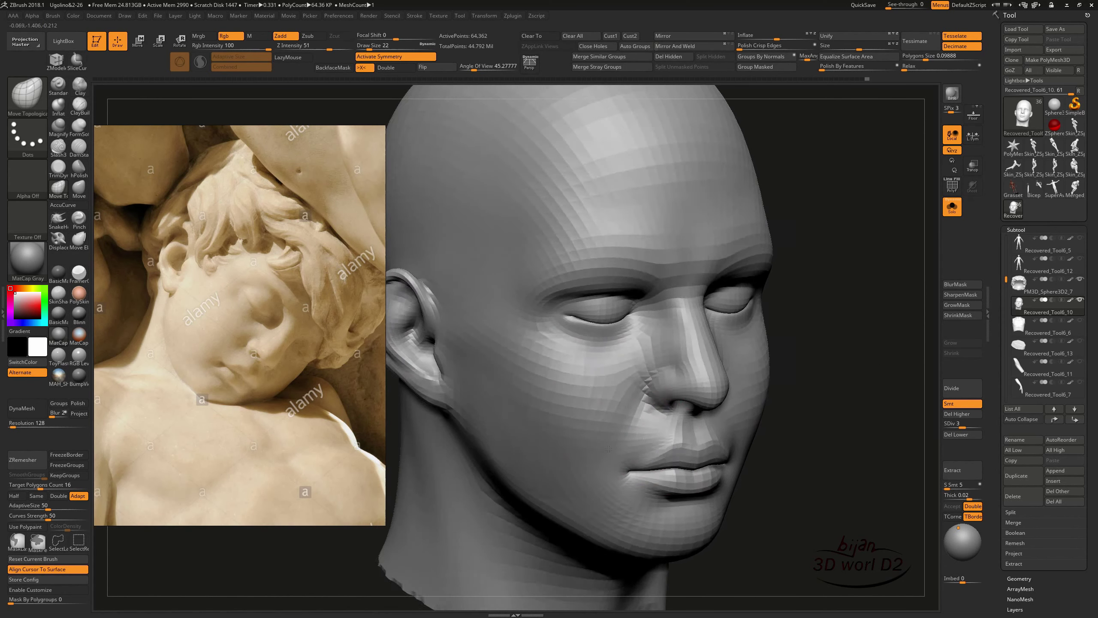
- Select the ClayBuildup brush and Shift-smooth the cheek area
key(b)
key(c)
key(b)
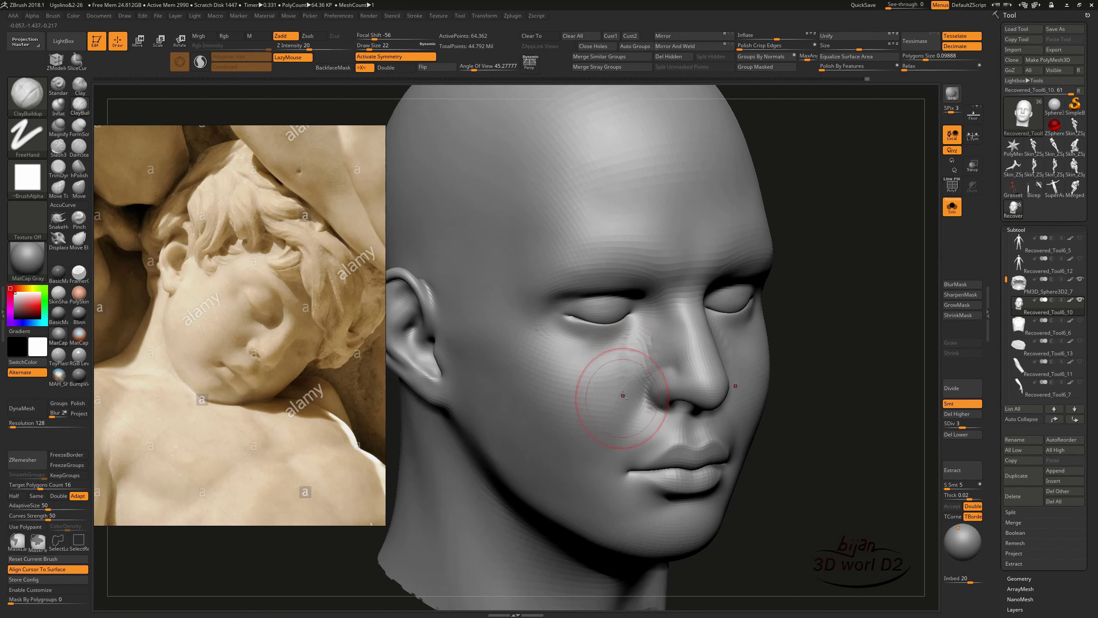
key(shift)
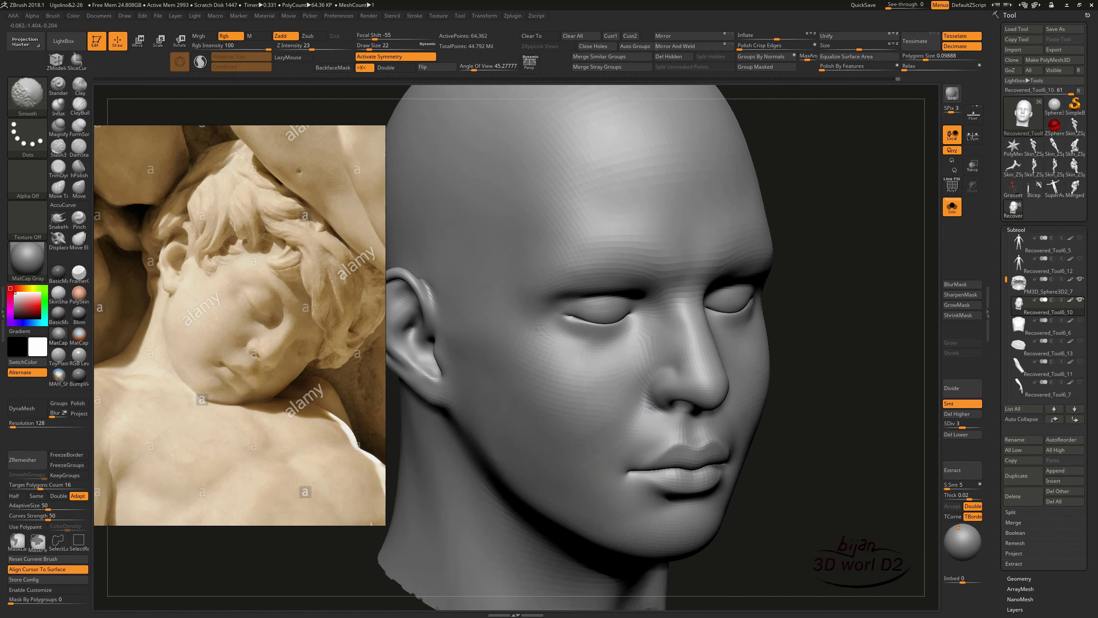
key(shift)
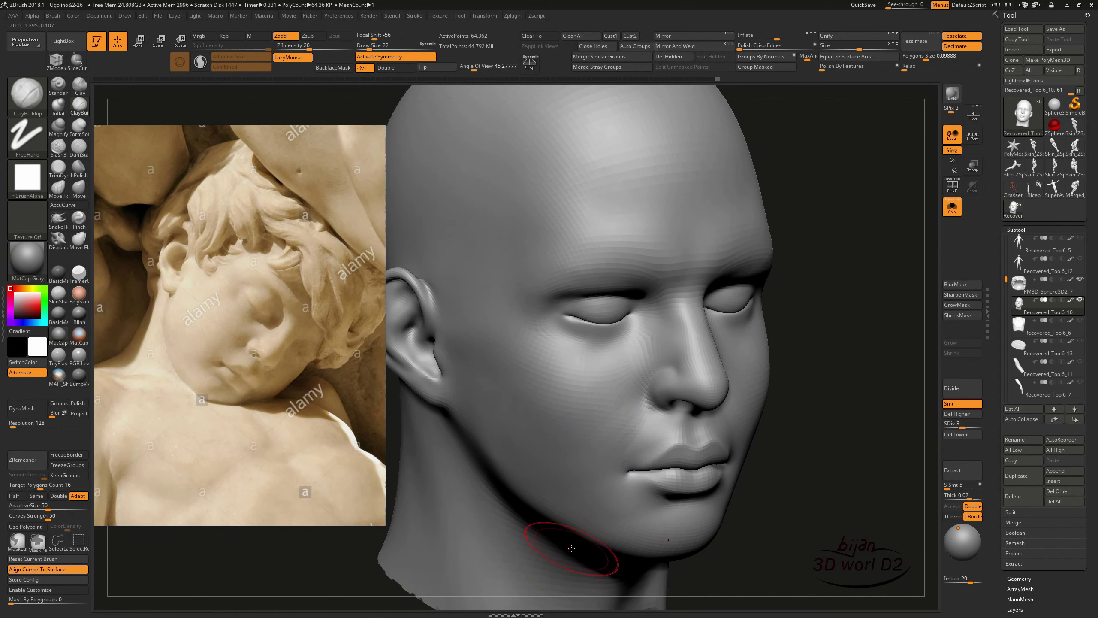
mouse_move(580, 480)
right_down()
mouse_move(614, 379)
mouse_move(652, 382)
mouse_move(618, 362)
right_up()
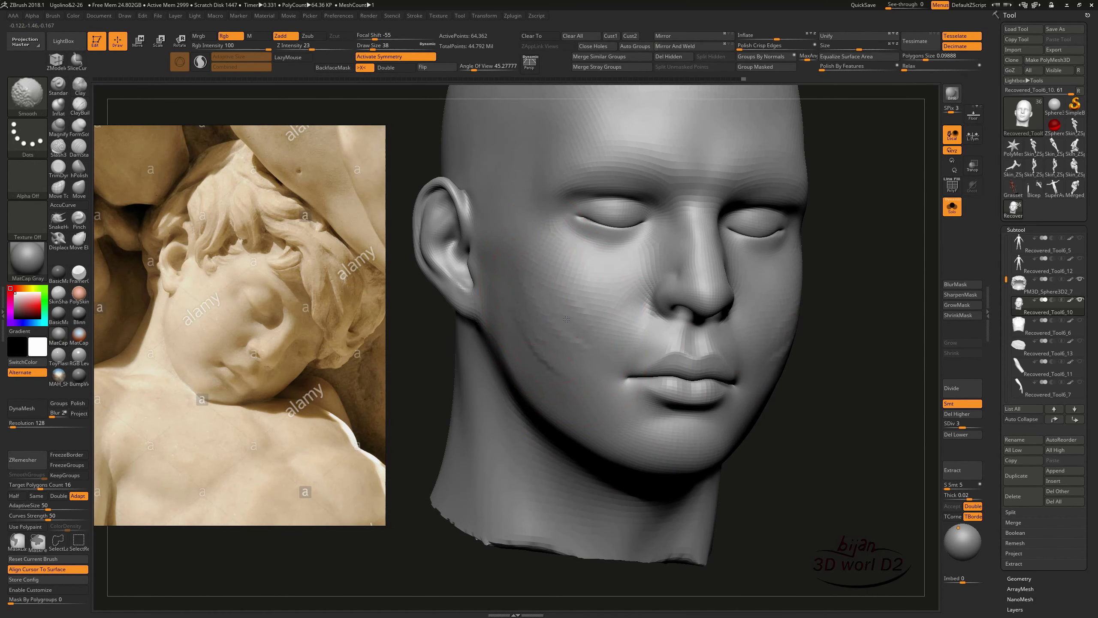
ctrl+right_drag(549, 346, 590, 485)
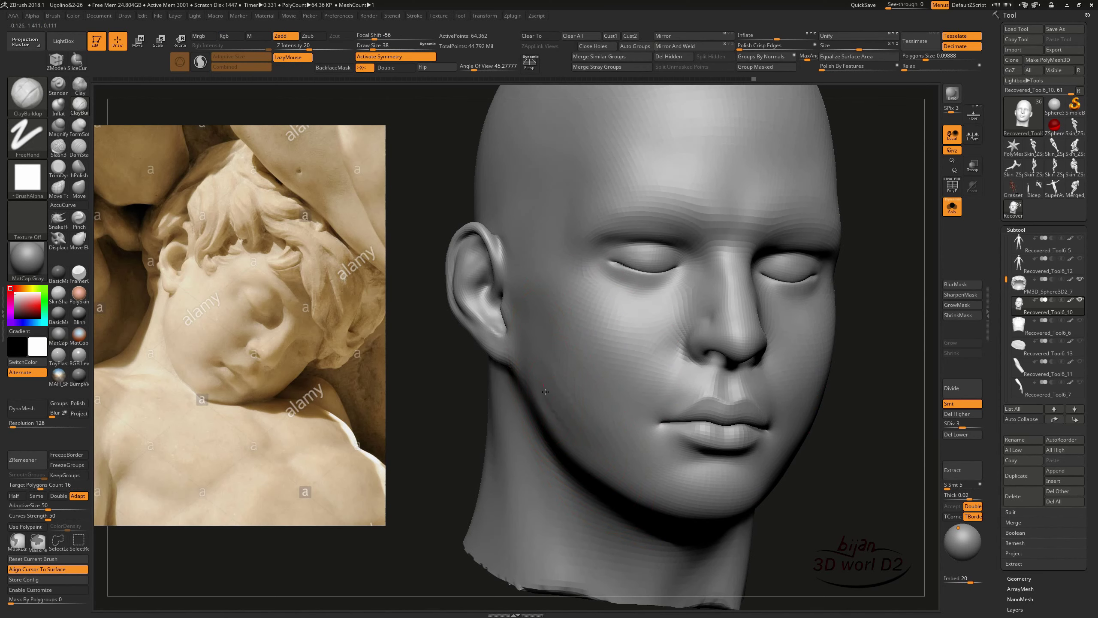
- Smooth the chin under the lower lip and divide the head to SDiv 4 (257,442 points)
mouse_move(588, 400)
right_down()
mouse_move(619, 428)
mouse_move(691, 370)
right_up()
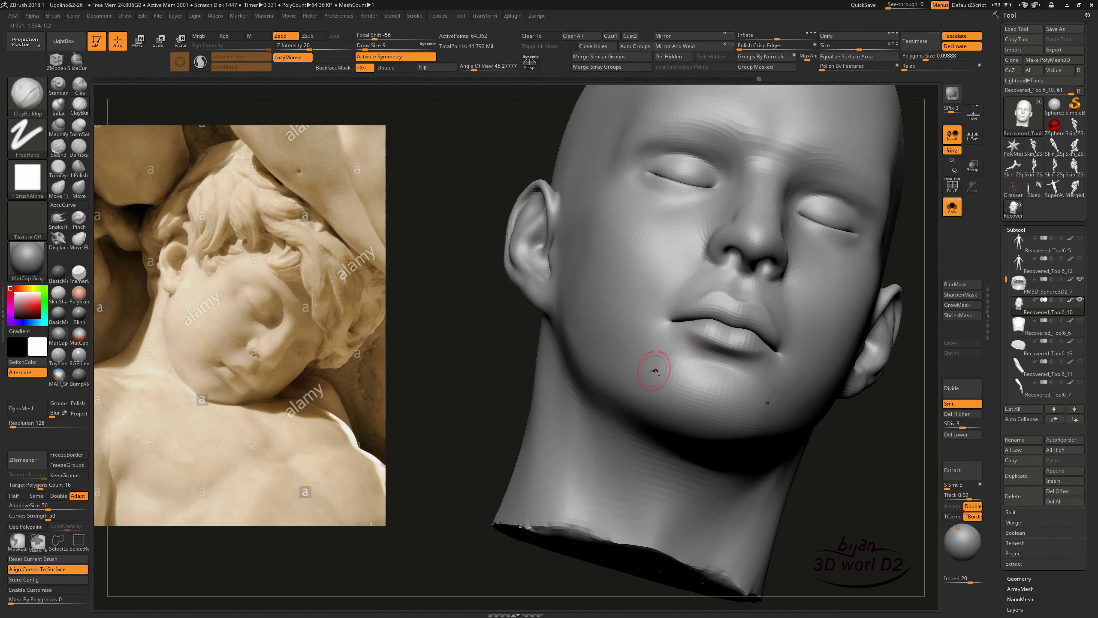
key(shift)
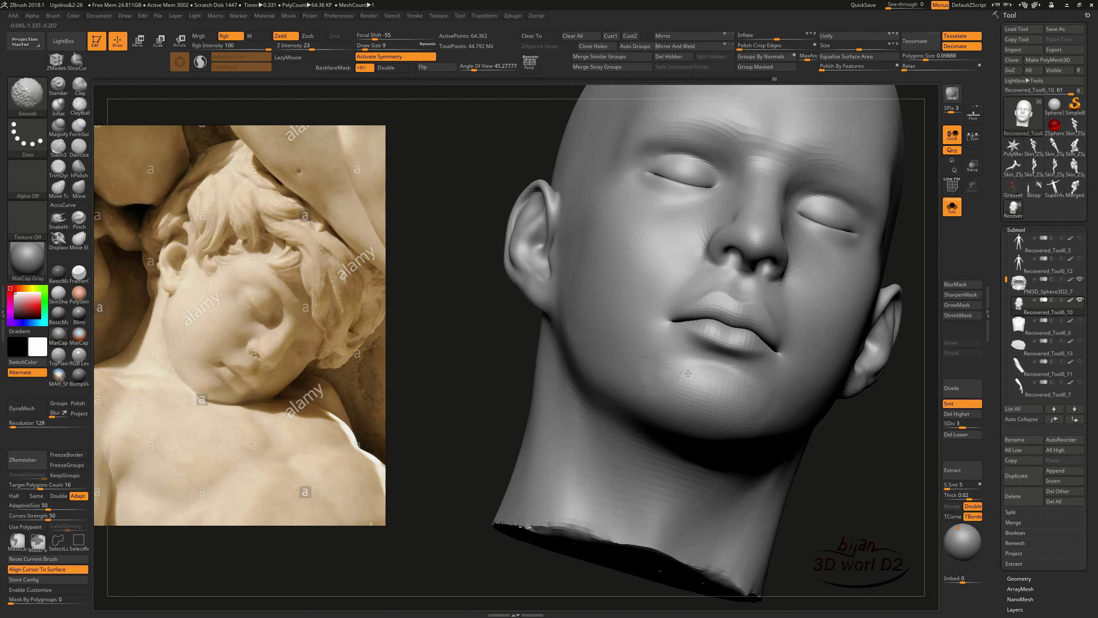
shift+right_drag(701, 425, 711, 434)
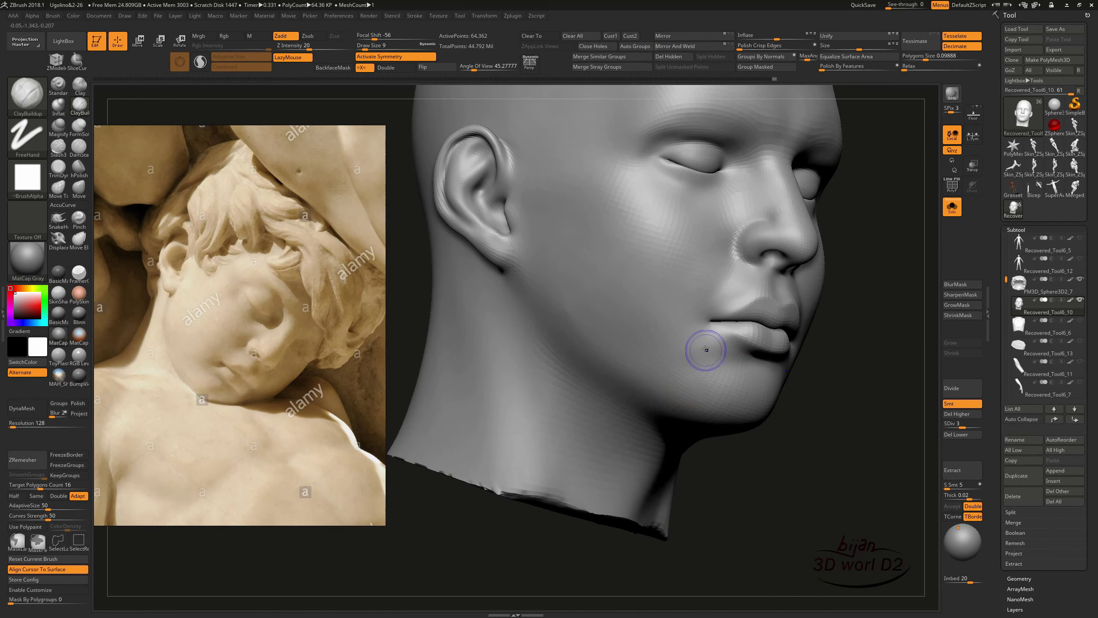
shift+right_drag(821, 436, 742, 377)
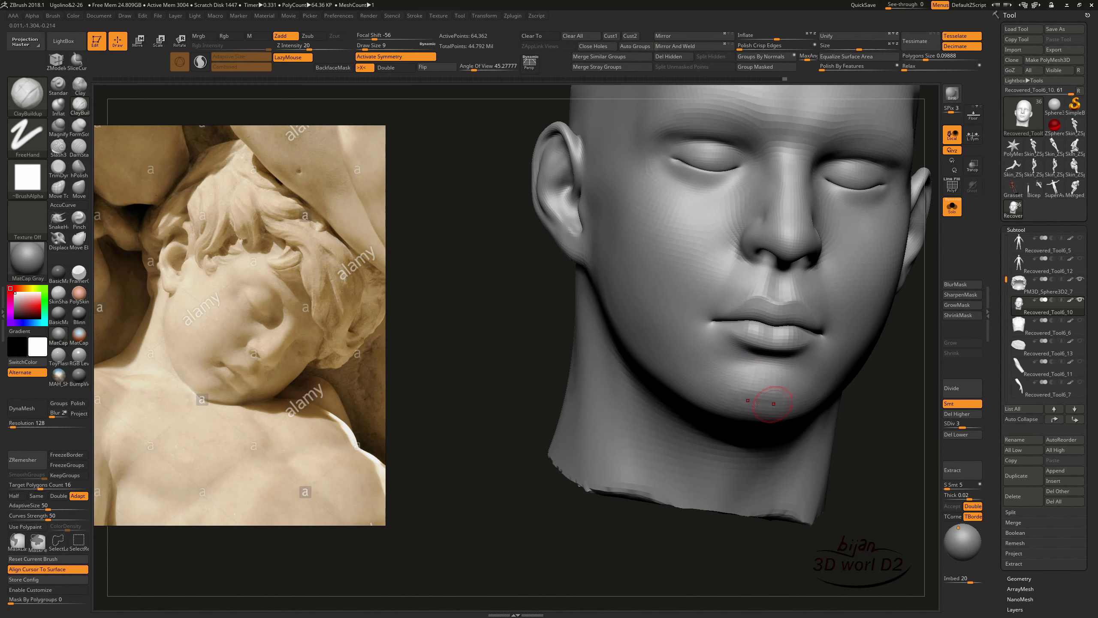
right_drag(794, 441, 753, 406)
key(ctrl+d)
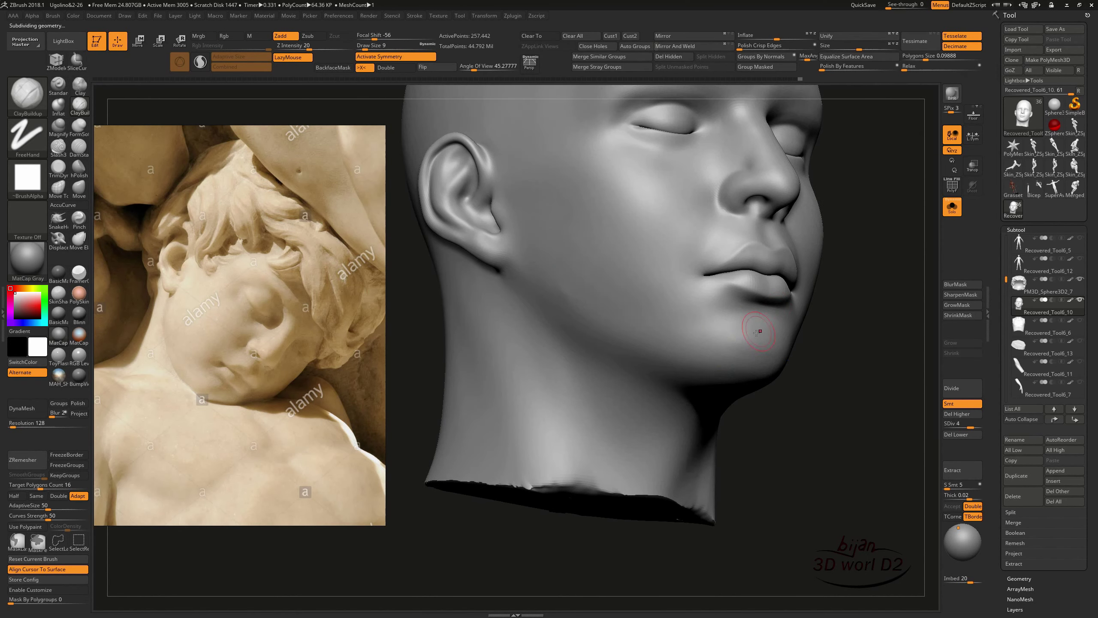
- Review the wavy hair locks around the face from front, three-quarter and side views
mouse_move(761, 476)
right_down()
mouse_move(797, 502)
mouse_move(837, 488)
right_up()
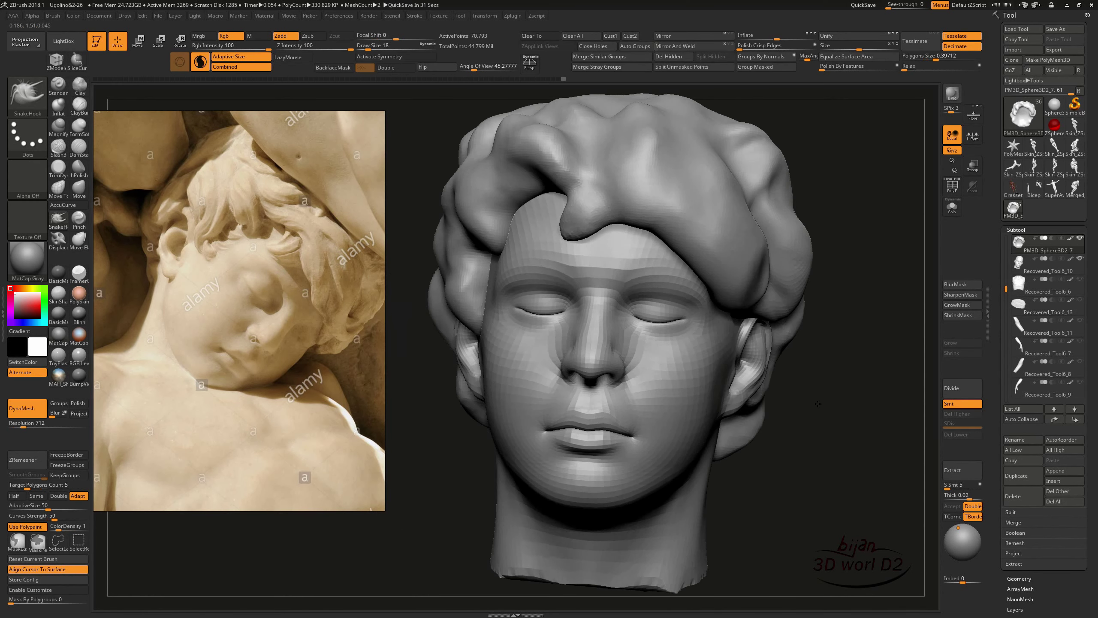
right_drag(870, 423, 862, 425)
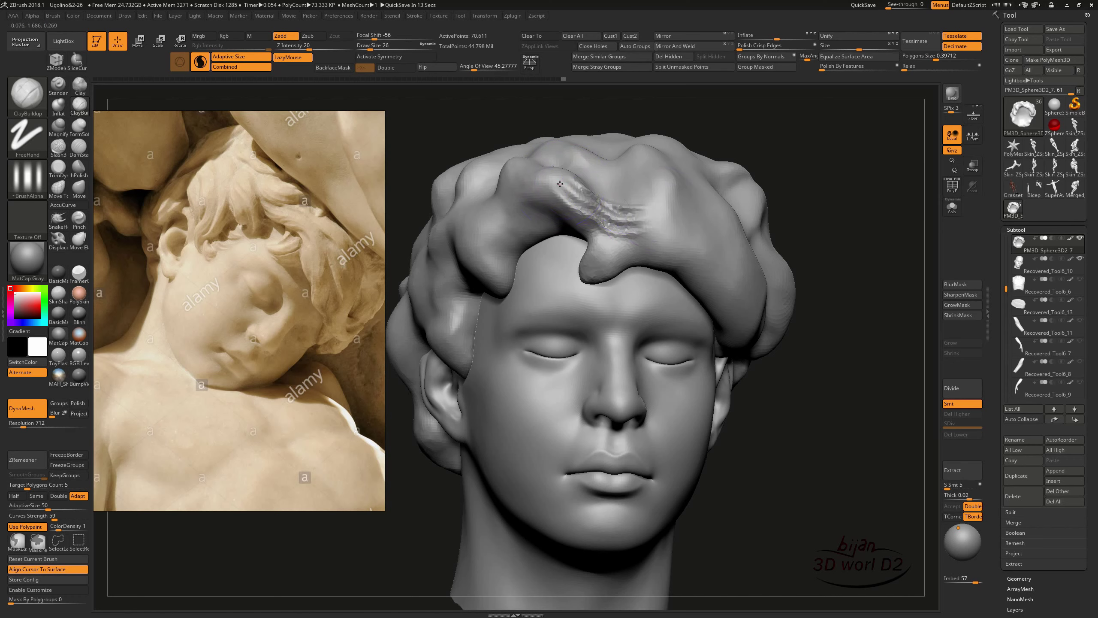
right_drag(920, 449, 748, 392)
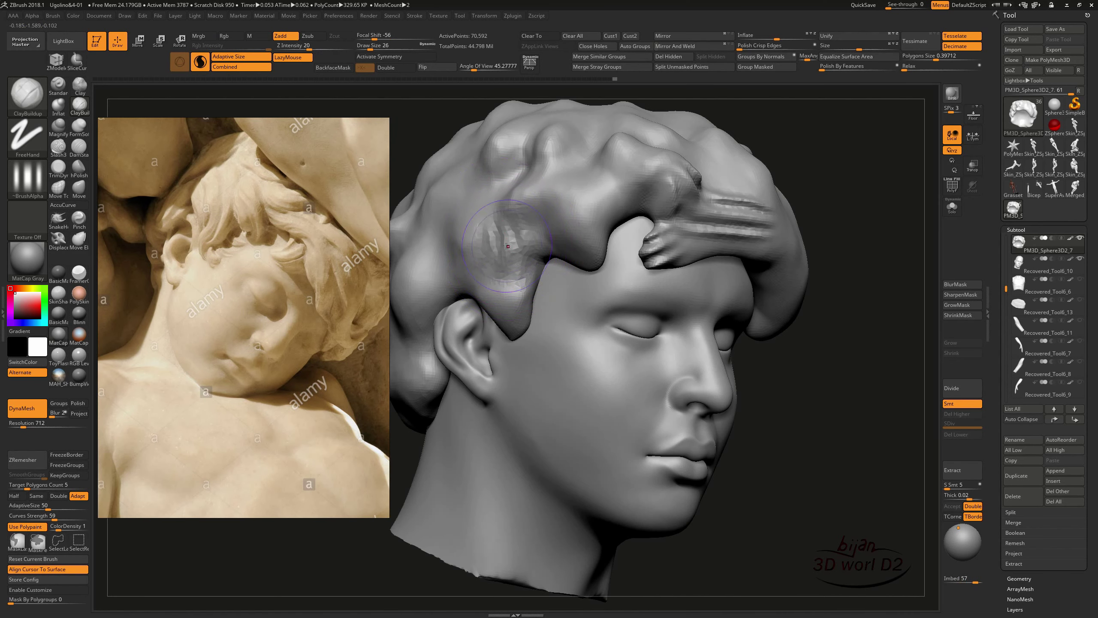
right_drag(804, 466, 501, 245)
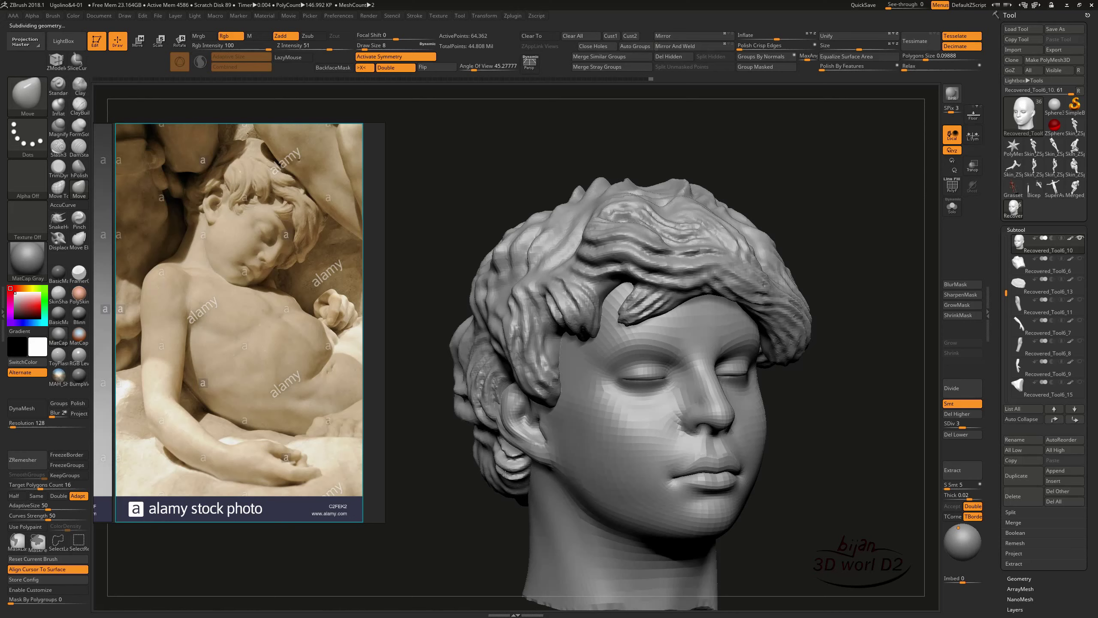
- Zoom in on the eyes and nose and lower the head's subdivision level
drag(505, 474, 492, 465)
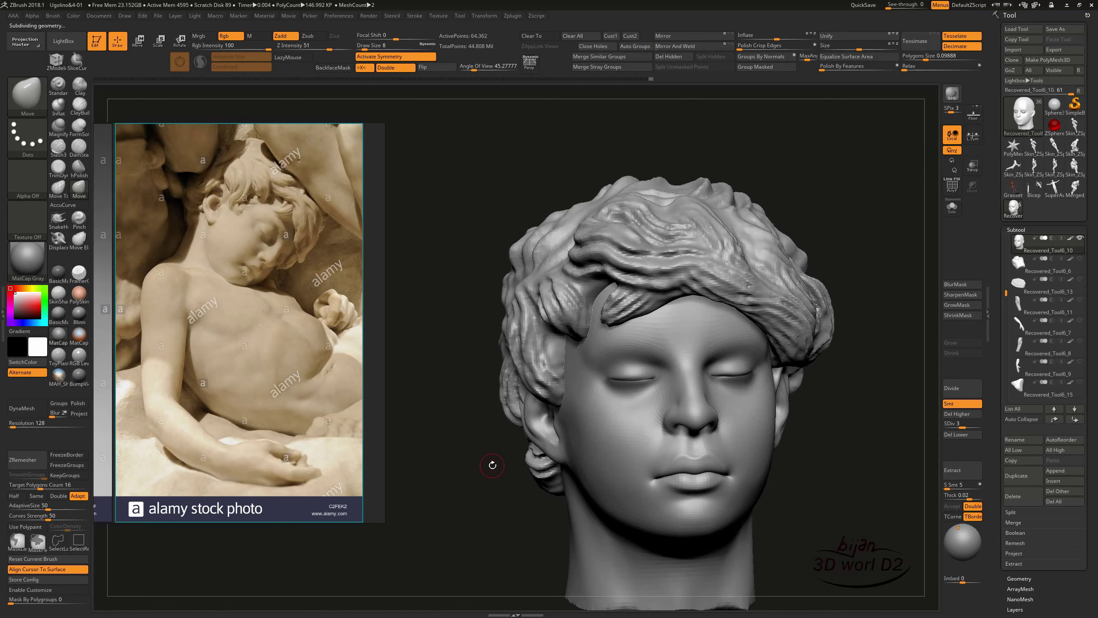
alt+drag(807, 494, 672, 371)
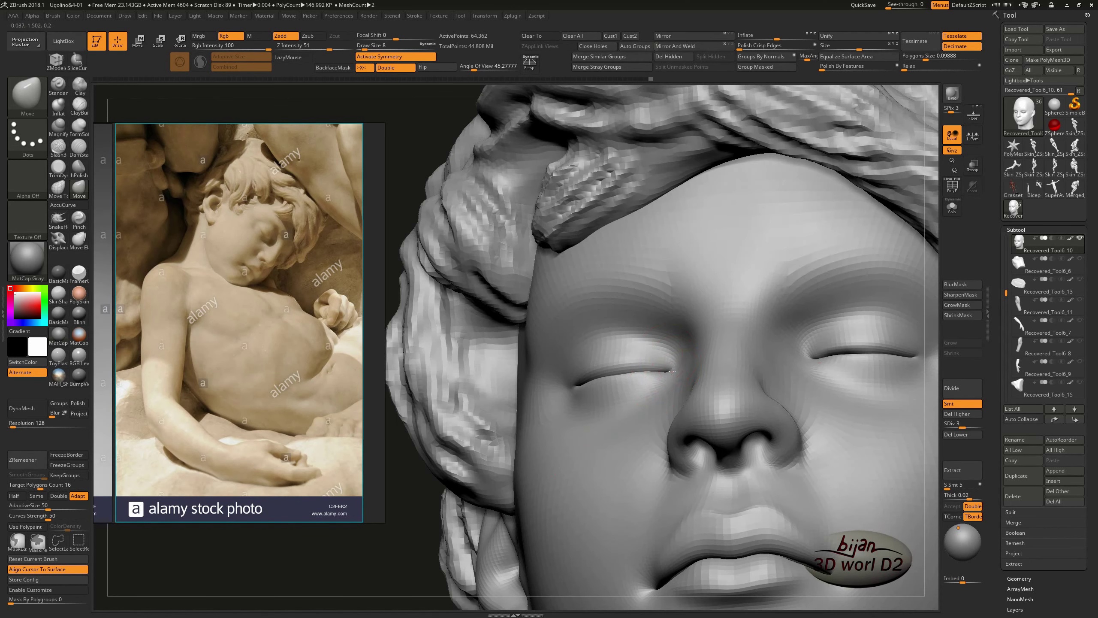
key(shift+d)
mouse_move(685, 372)
mouse_down()
mouse_move(674, 382)
mouse_move(644, 371)
mouse_up()
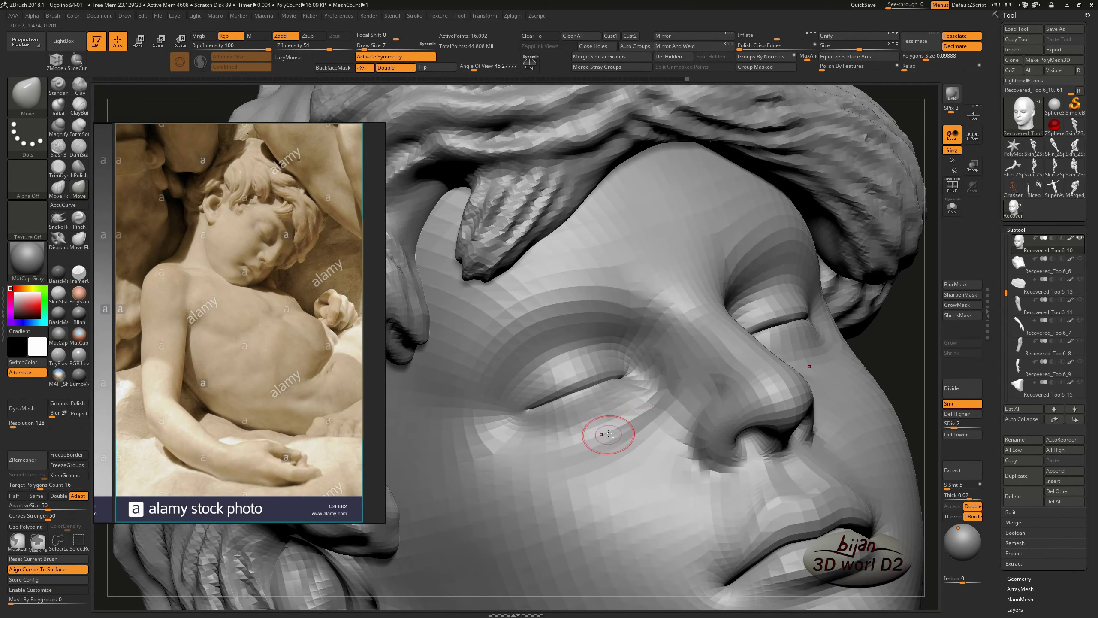
- Smooth the eye and cheek area beside the nose, then select the Recovered_Tool6_12 subtool
drag(638, 352, 658, 372)
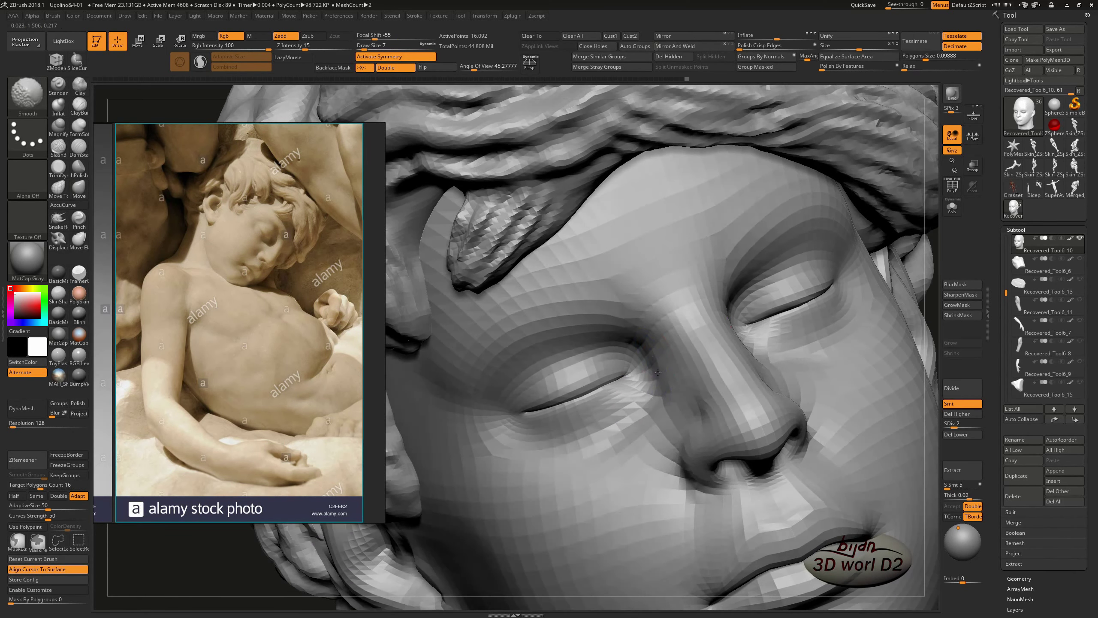
right_drag(683, 401, 621, 398)
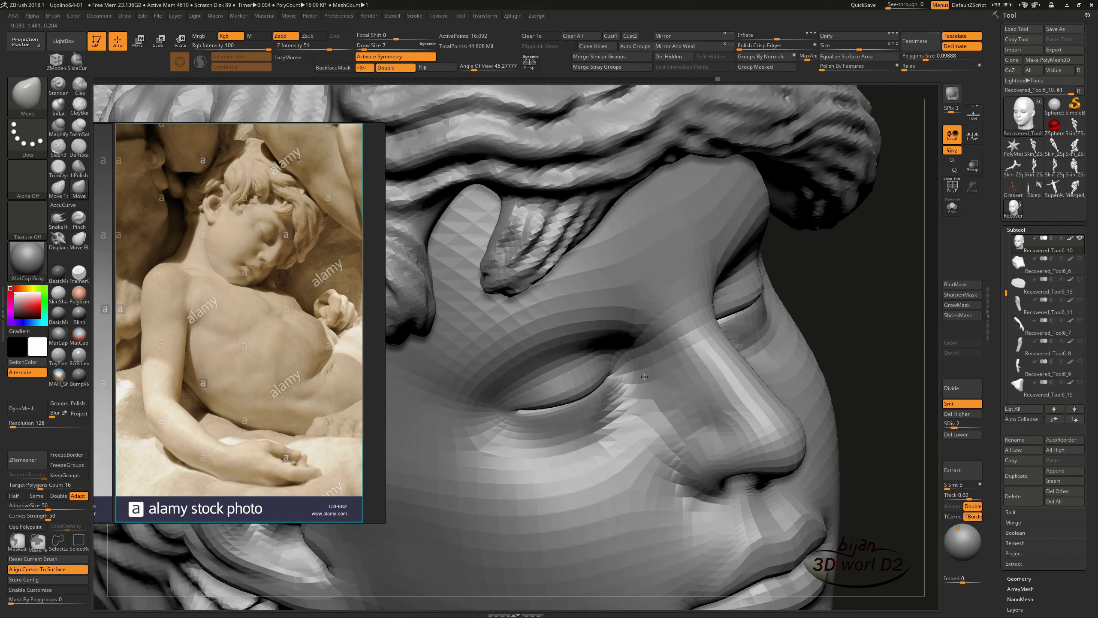
right_drag(618, 409, 616, 421)
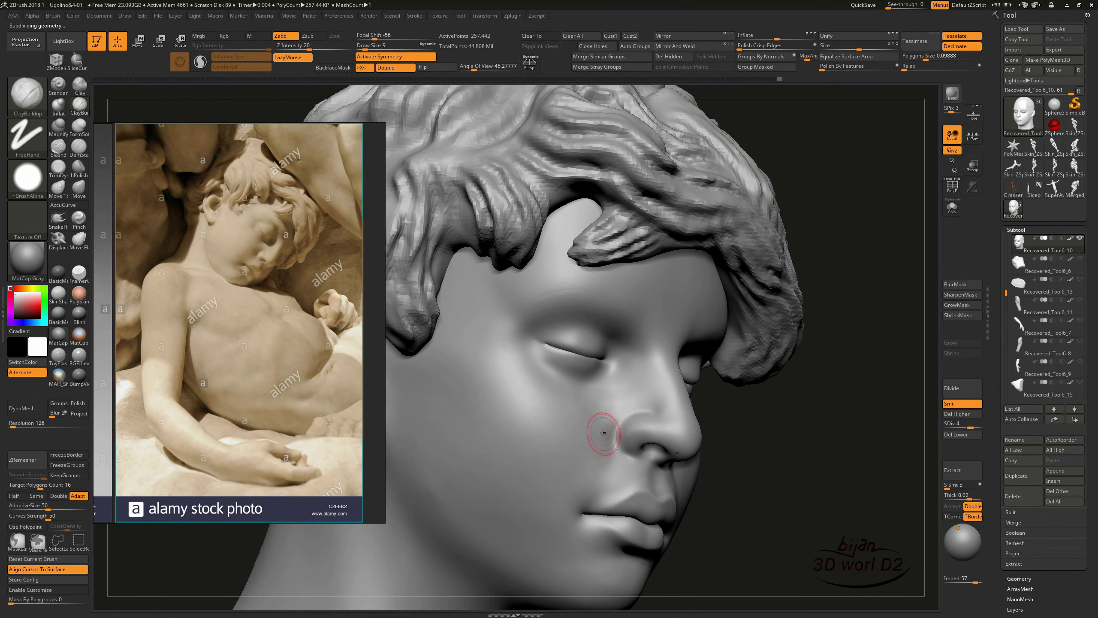
right_drag(600, 442, 676, 536)
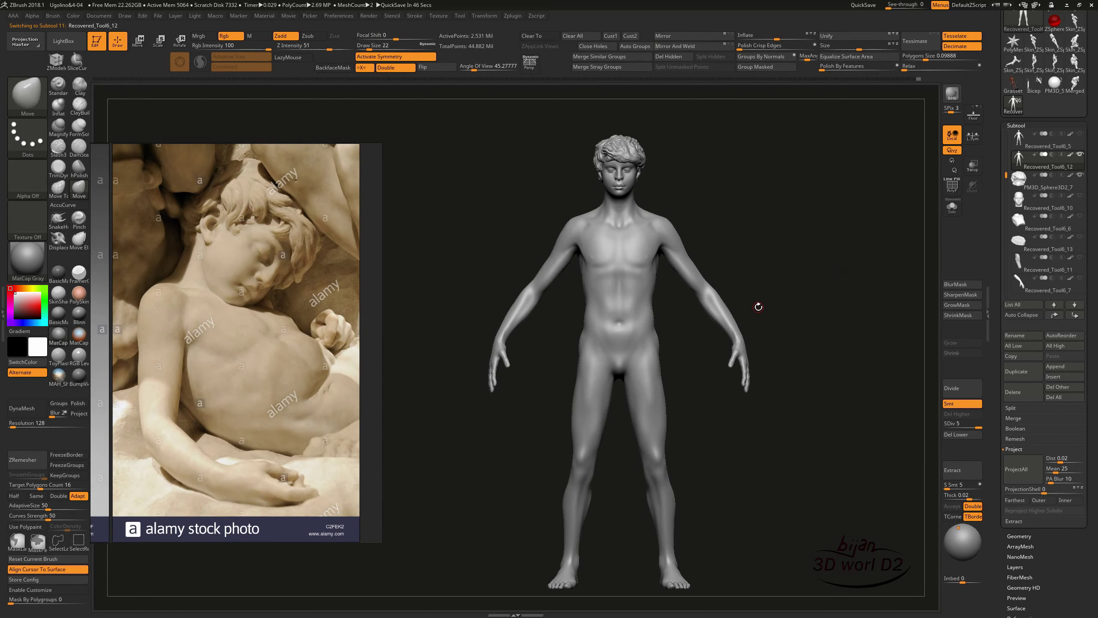
- Mask the boy's body except the head and place the Transpose gizmo on the head
ctrl+shift+drag(659, 124, 583, 130)
ctrl+shift+drag(664, 123, 661, 123)
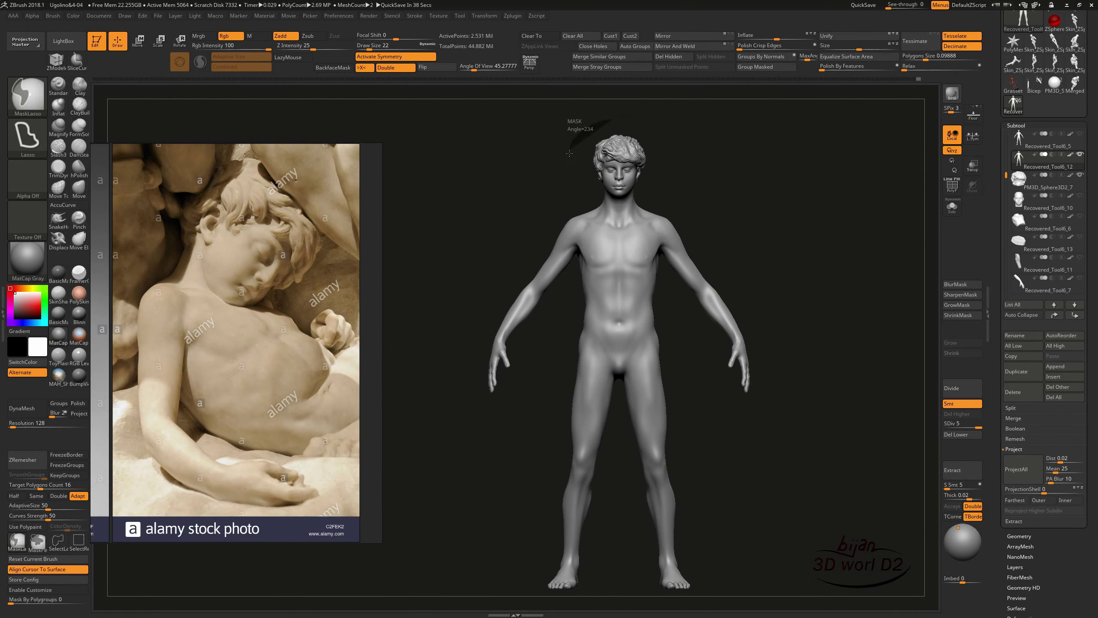
drag(735, 216, 742, 215)
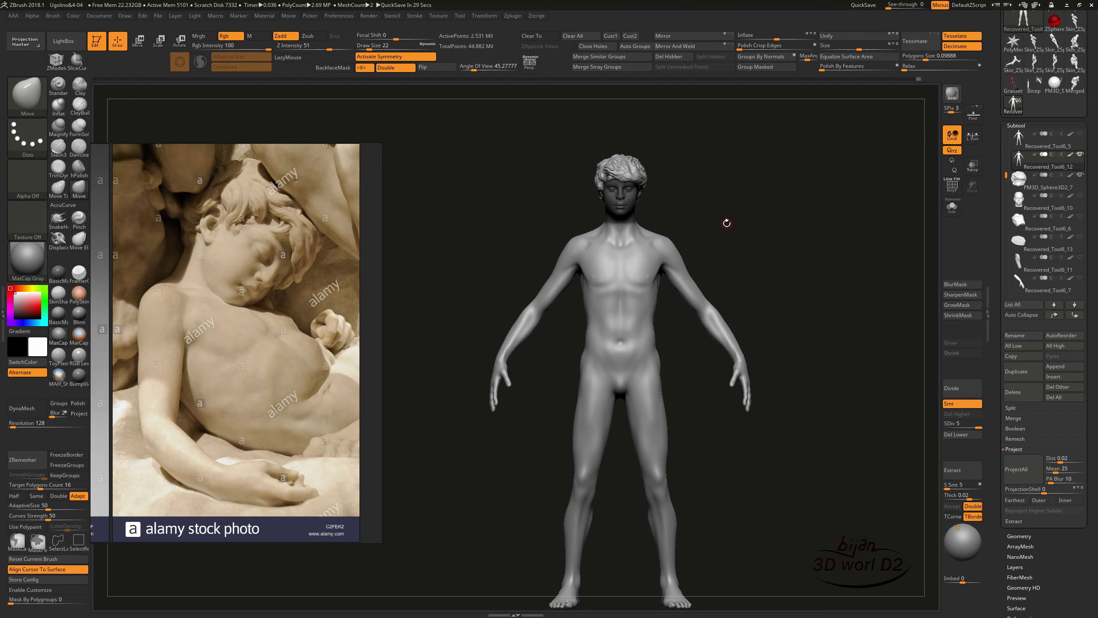
key(w)
ctrl+click(671, 242)
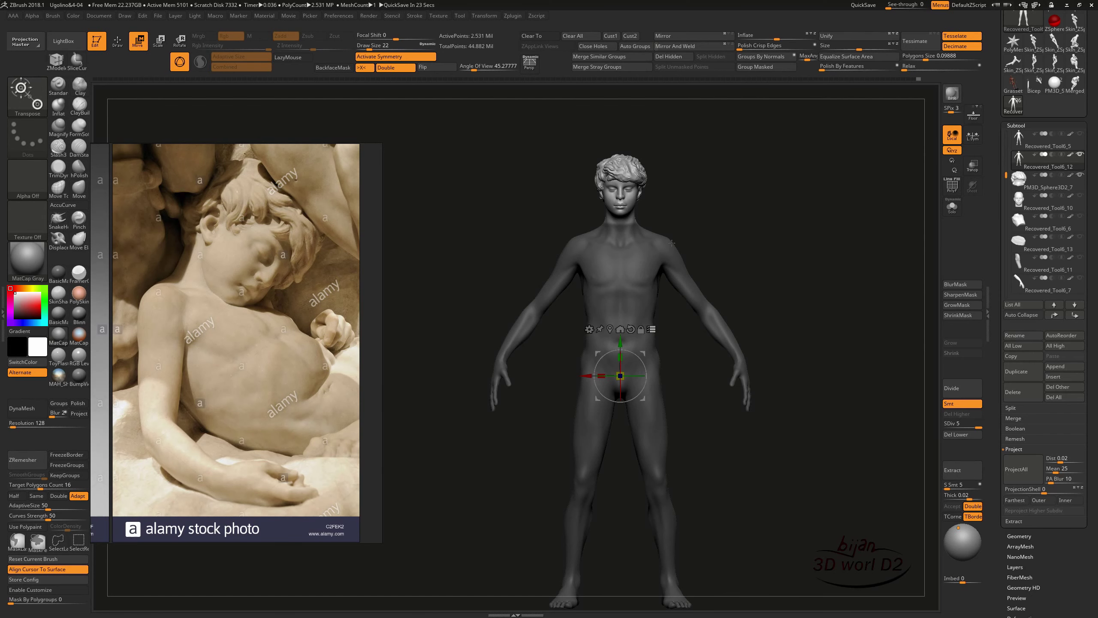
click(629, 206)
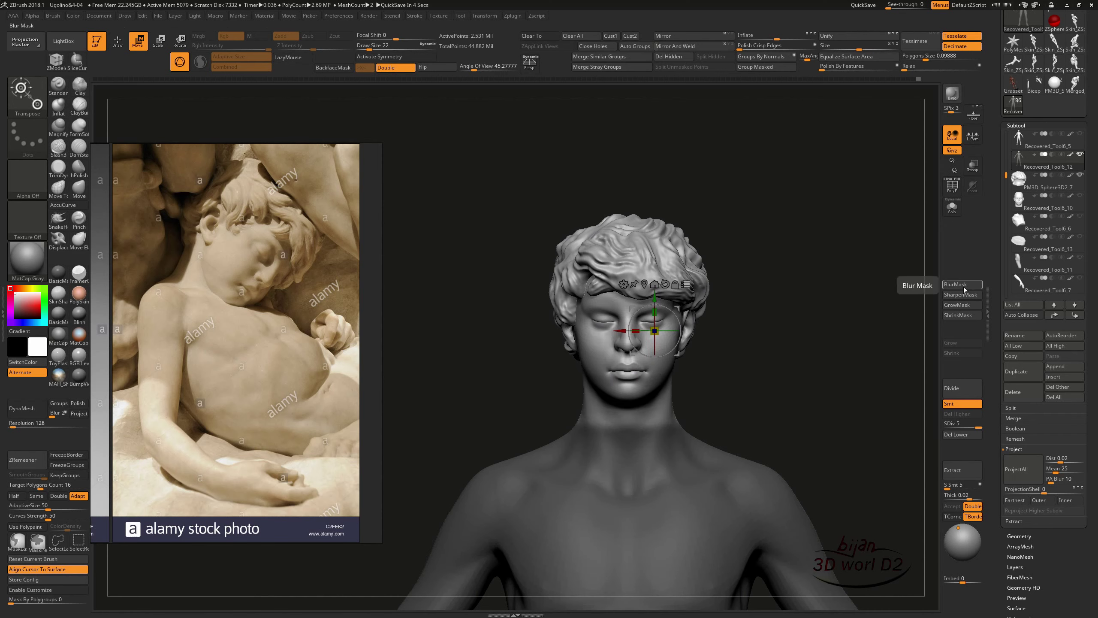
- QuickSave the project and return the figure to its highest subdivision level
key(shift+d)
key(shift+d)
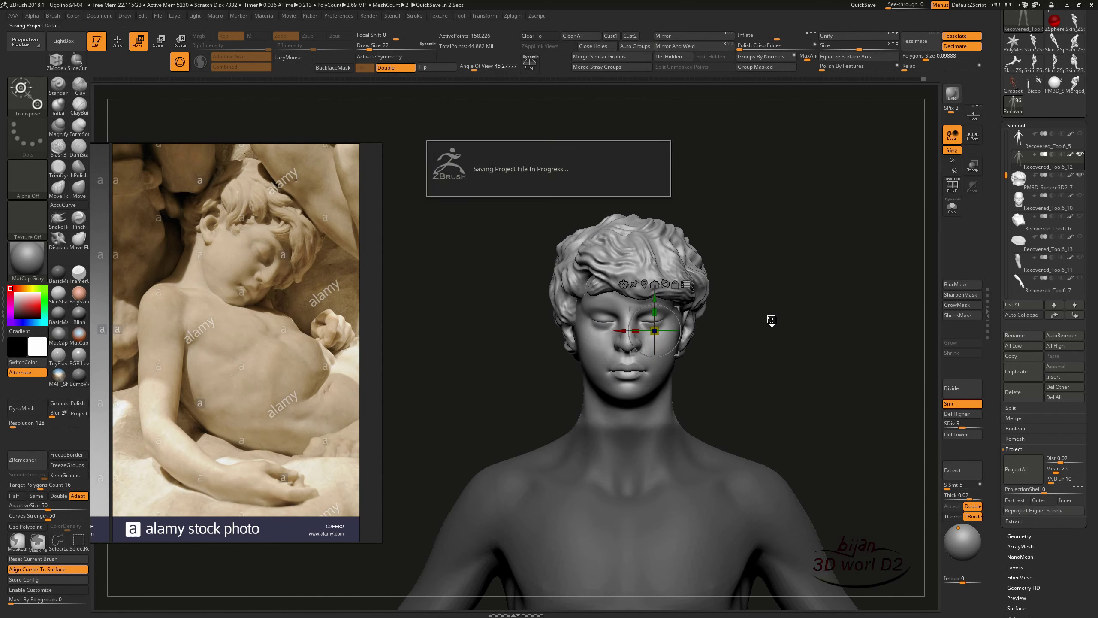
key(shift+d)
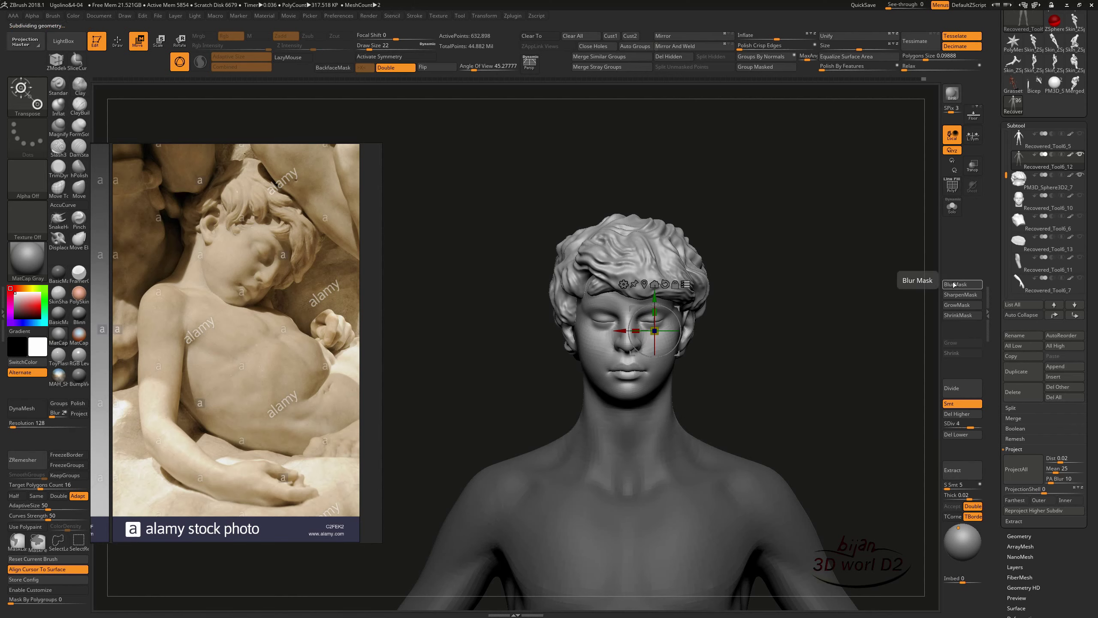
mouse_move(679, 311)
mouse_down()
mouse_move(814, 360)
mouse_move(708, 374)
mouse_up()
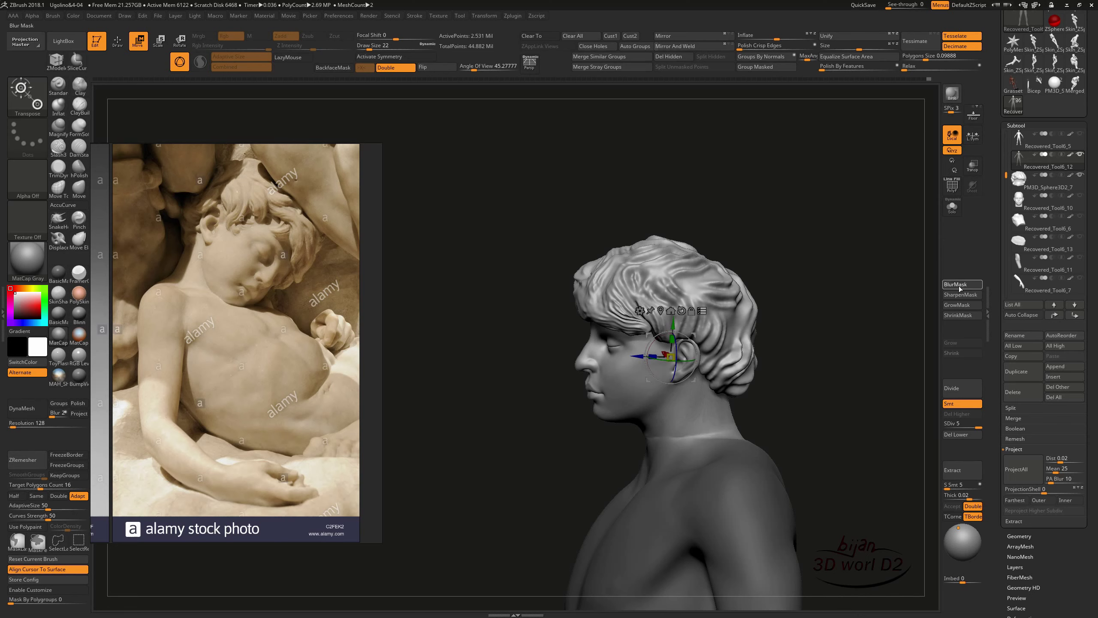
key(d)
drag(855, 327, 702, 345)
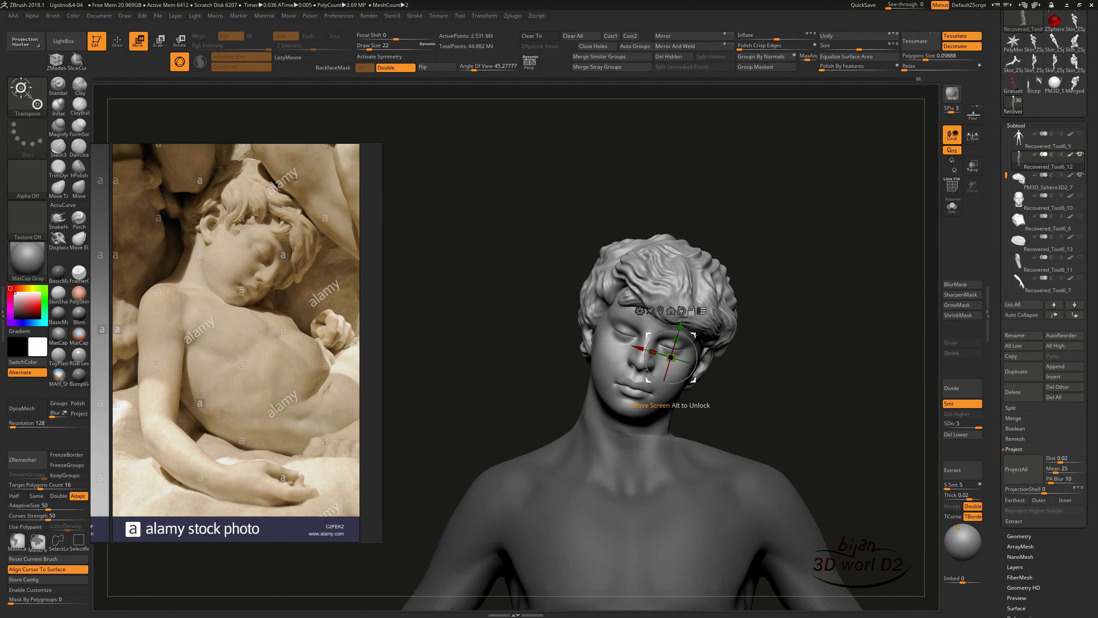
- Tilt the head sideways around a pivot at the neck
click(645, 441)
drag(668, 434, 656, 439)
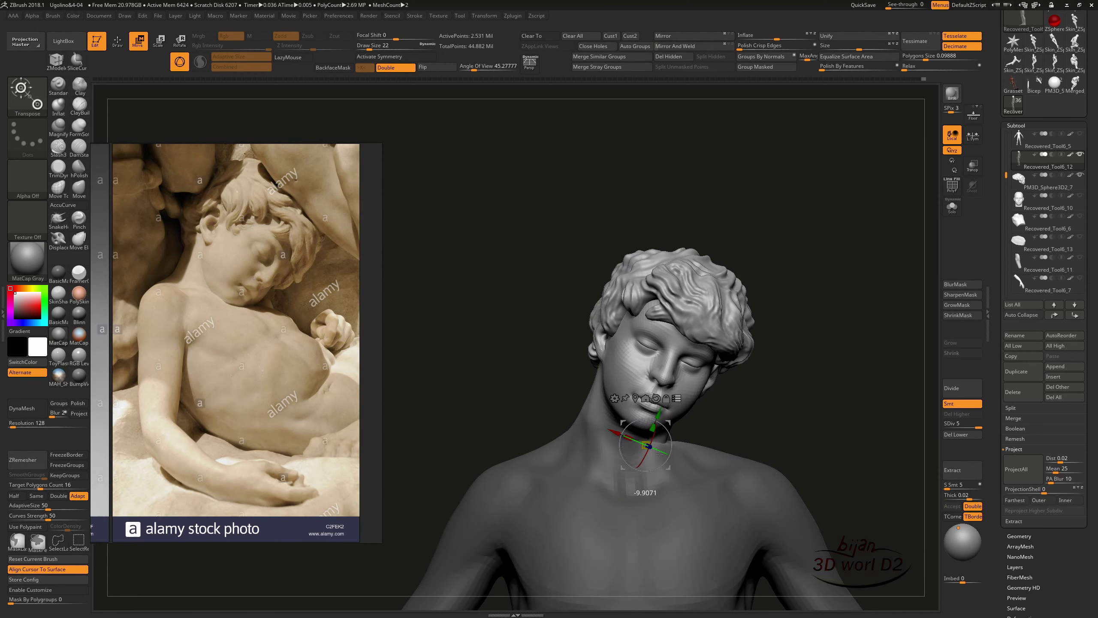
mouse_move(913, 379)
mouse_down()
mouse_move(819, 384)
mouse_move(875, 233)
mouse_move(832, 281)
mouse_move(709, 311)
mouse_up()
key(q)
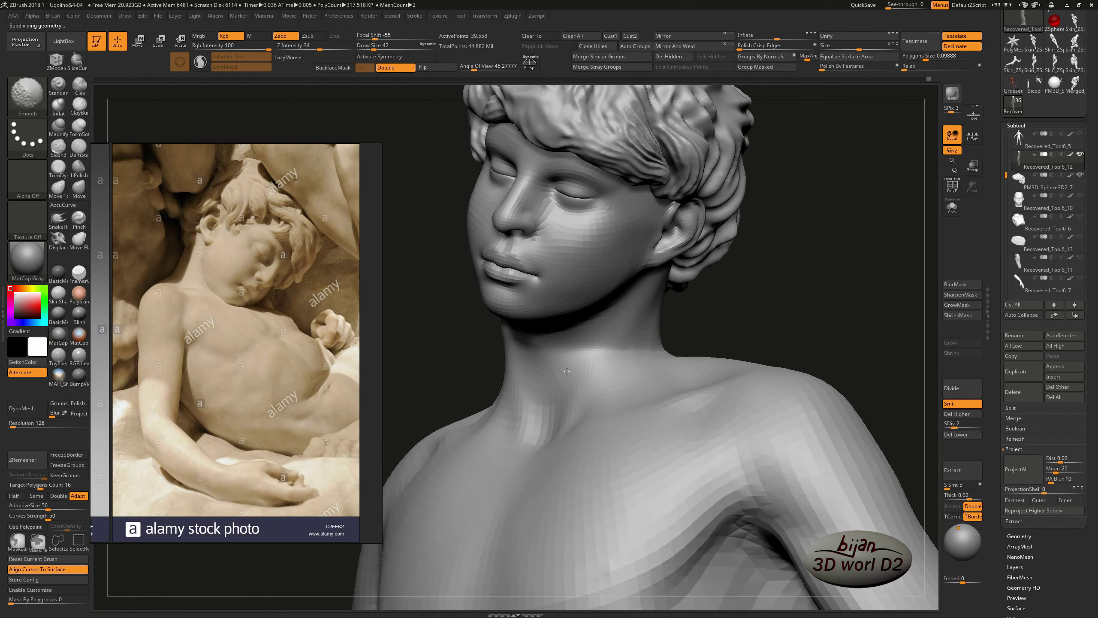
- Drop to the lowest subdivision level and lasso-mask the lower body
key(shift+d)
drag(567, 371, 640, 380)
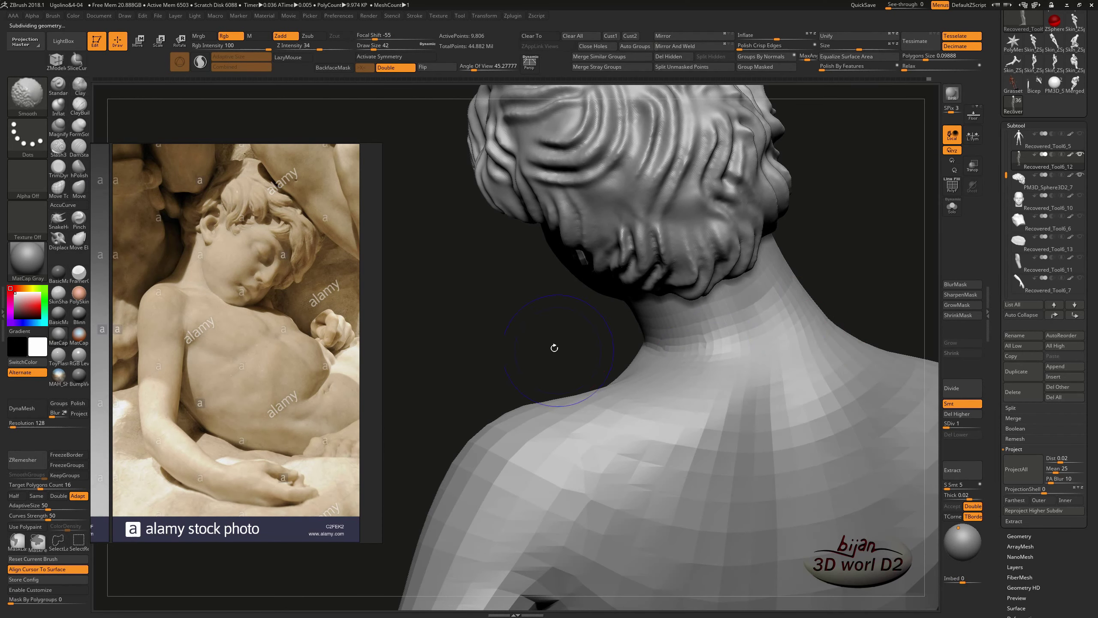
drag(554, 347, 666, 354)
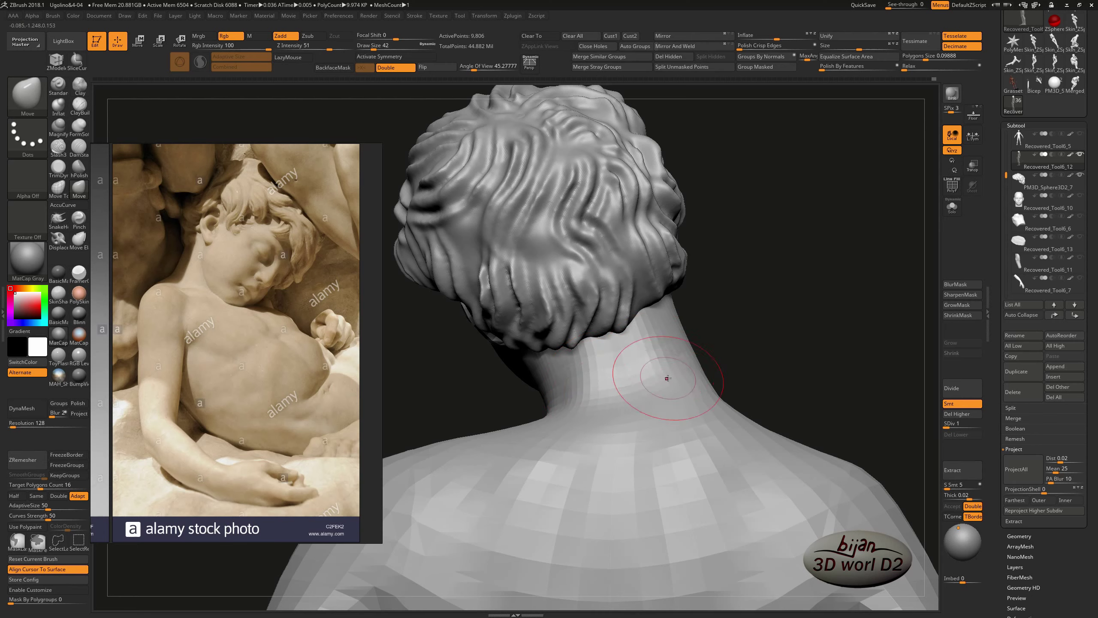
ctrl+drag(767, 471, 523, 241)
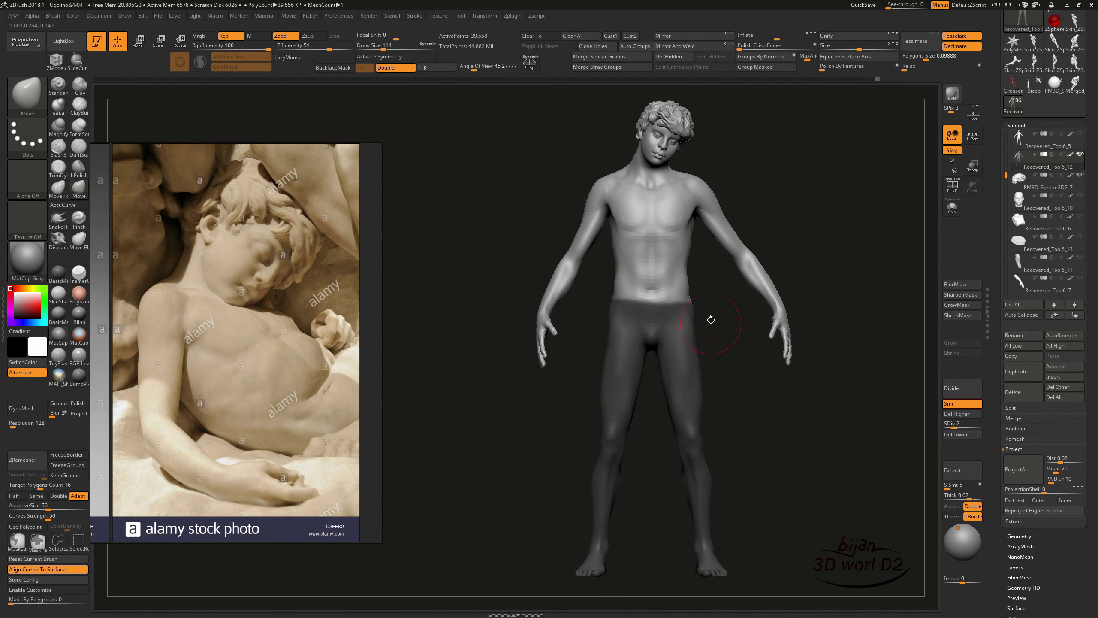
- Refine the lower-body mask with MaskPen from front and back views
drag(741, 371, 672, 298)
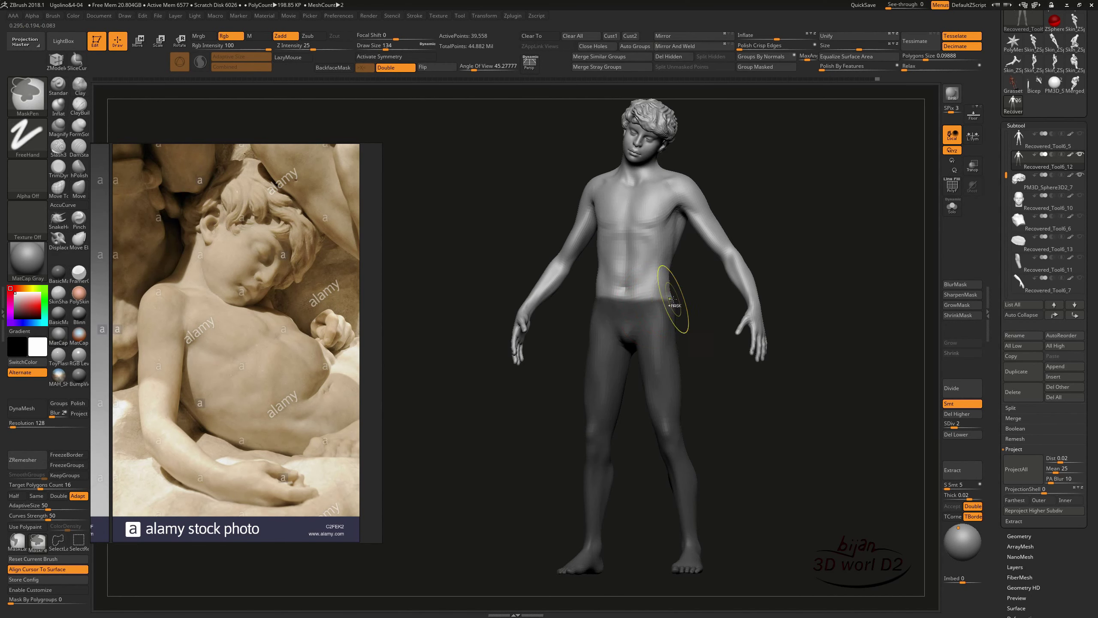
drag(619, 322, 766, 343)
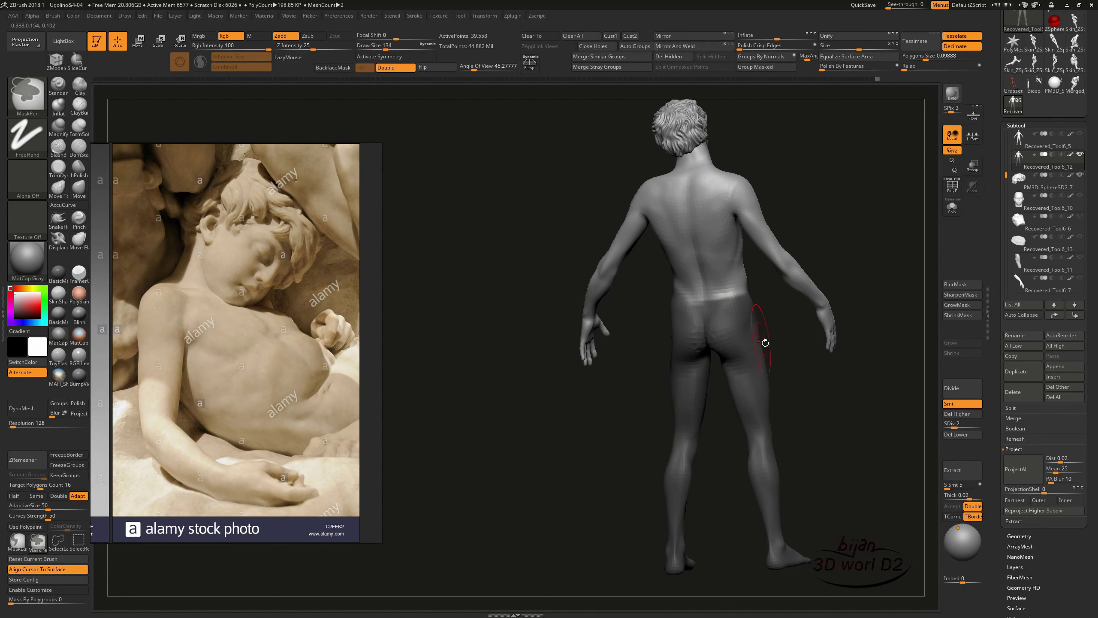
mouse_move(797, 344)
mouse_down()
mouse_move(682, 280)
mouse_move(797, 418)
mouse_up()
drag(618, 278, 951, 252)
mouse_move(908, 389)
mouse_down()
mouse_move(792, 417)
mouse_move(697, 310)
mouse_move(689, 317)
mouse_move(839, 341)
mouse_up()
- Rotate the torso around the hips with Transpose, then set SDiv to 1
key(w)
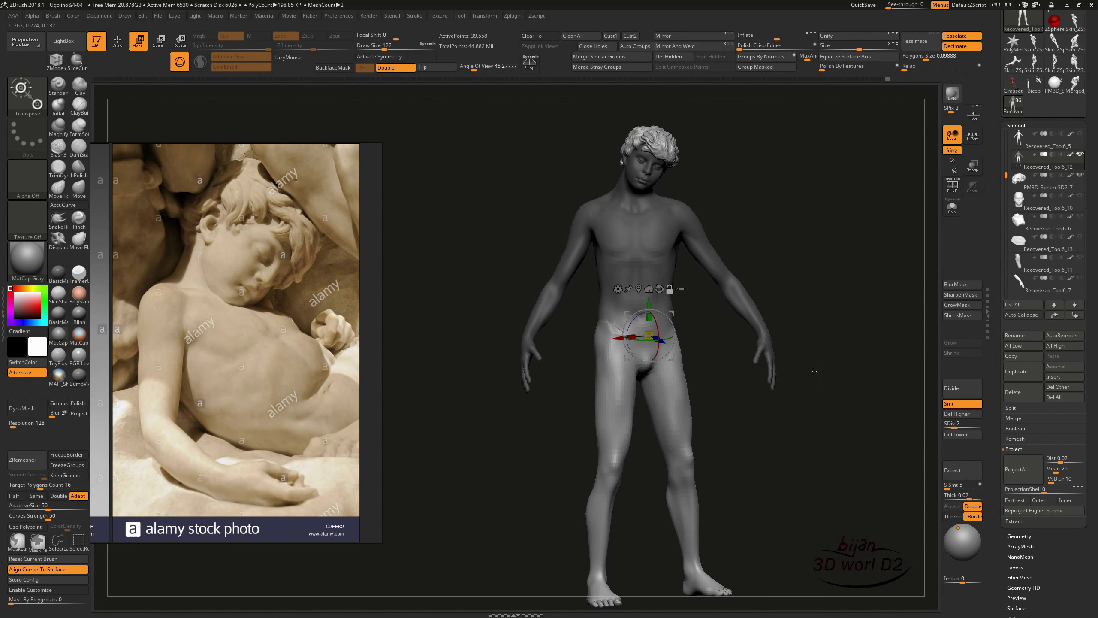
mouse_move(792, 427)
mouse_down()
mouse_move(616, 336)
mouse_move(785, 366)
mouse_move(649, 329)
mouse_move(634, 304)
mouse_up()
key(q)
key(shift+d)
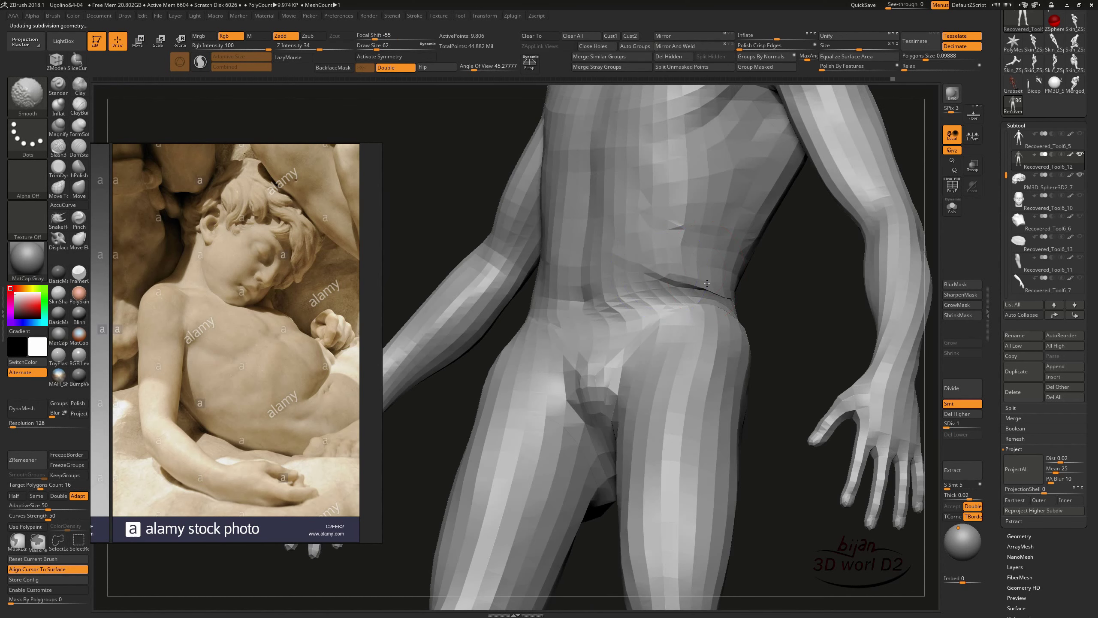
- Smooth and soften the reclining boy's chest and belly, checking from several angles
mouse_move(505, 328)
mouse_down()
mouse_move(784, 515)
mouse_move(752, 478)
mouse_move(696, 474)
mouse_move(775, 501)
mouse_move(650, 294)
mouse_up()
key(b)
key(d)
key(s)
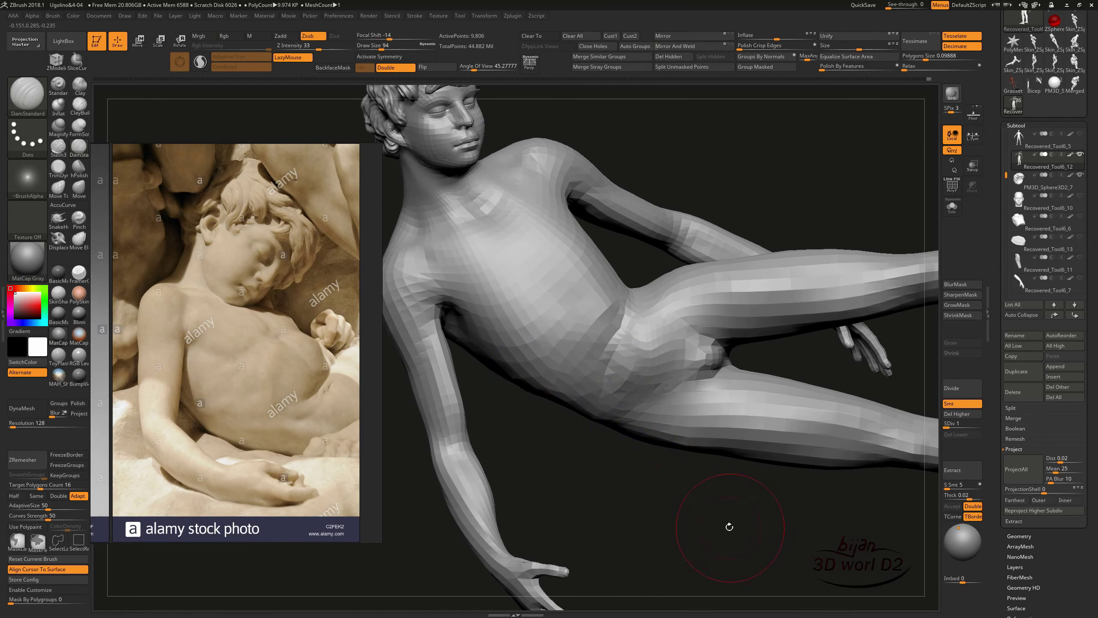
drag(729, 526, 667, 459)
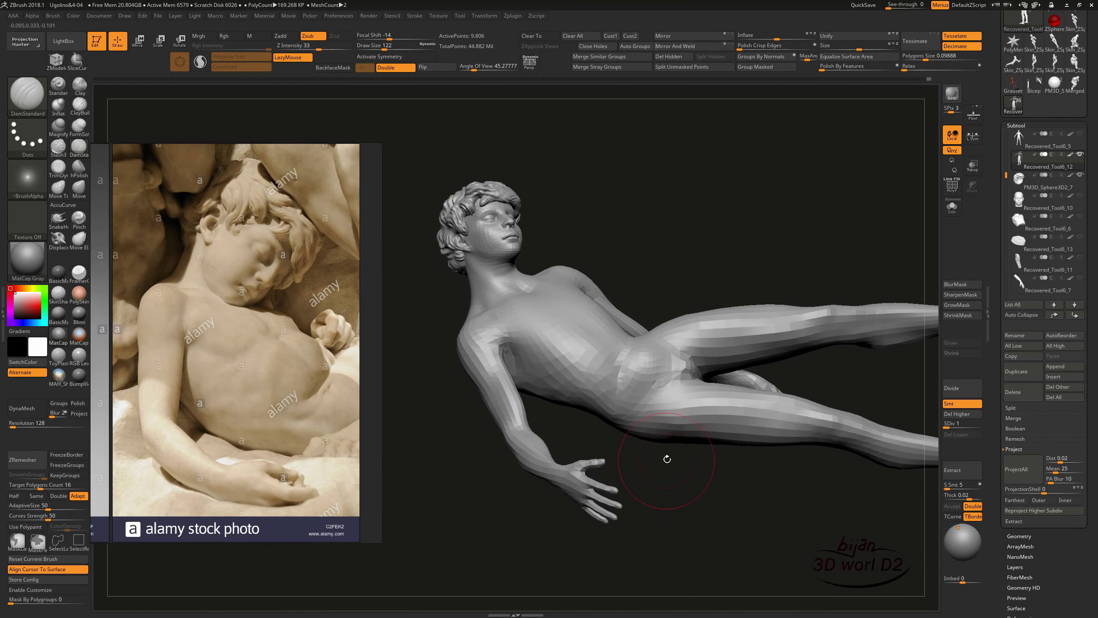
drag(525, 328, 493, 310)
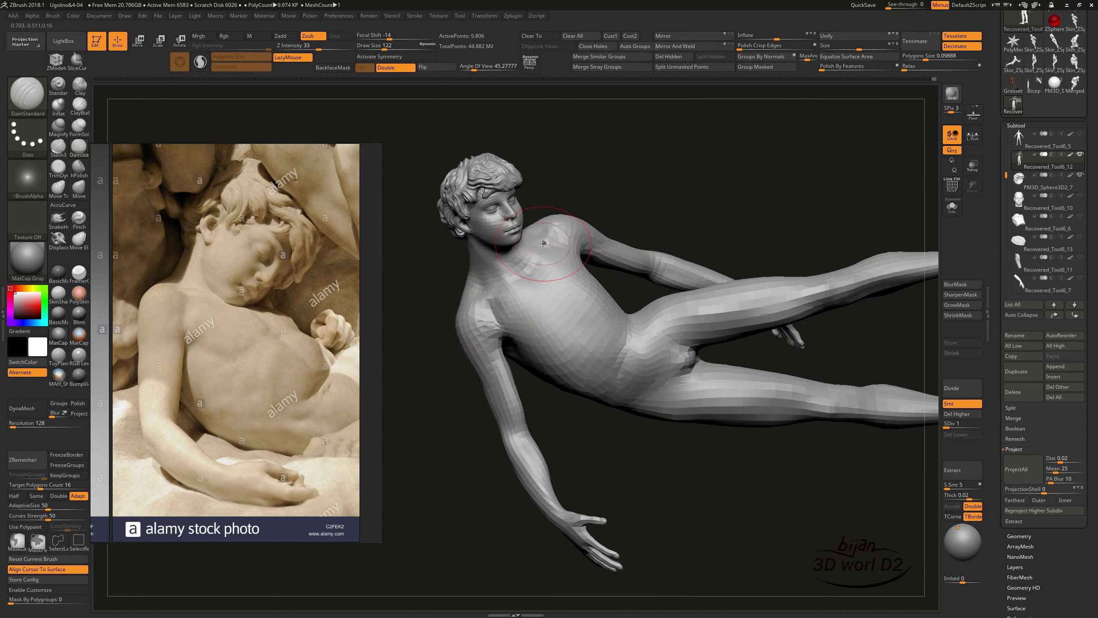
drag(544, 243, 708, 195)
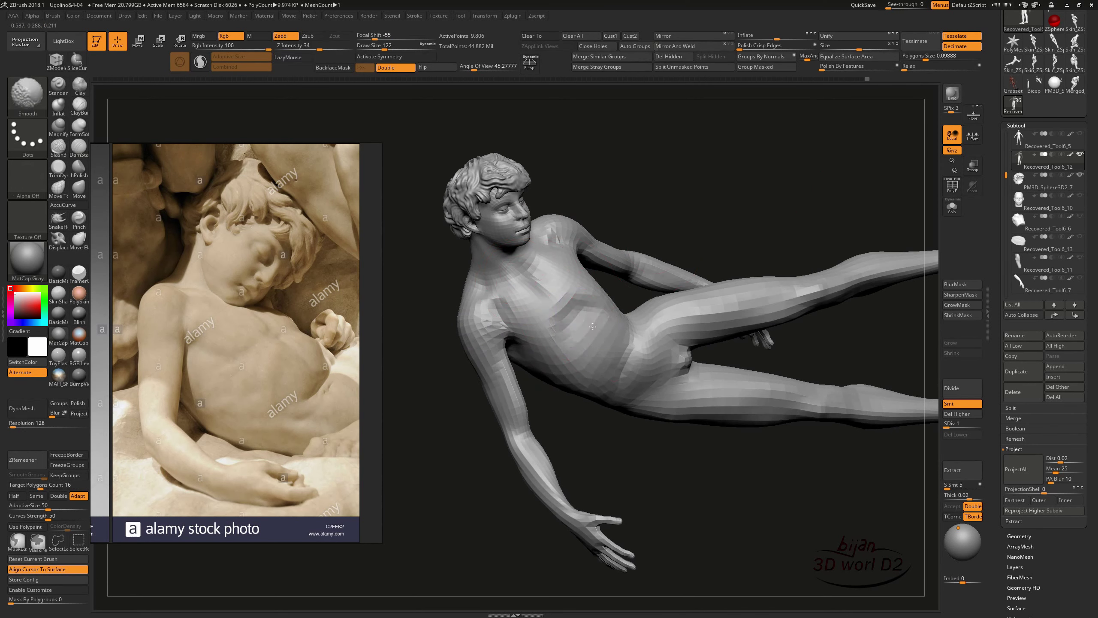
mouse_move(626, 224)
mouse_down()
mouse_move(760, 242)
mouse_move(639, 350)
mouse_up()
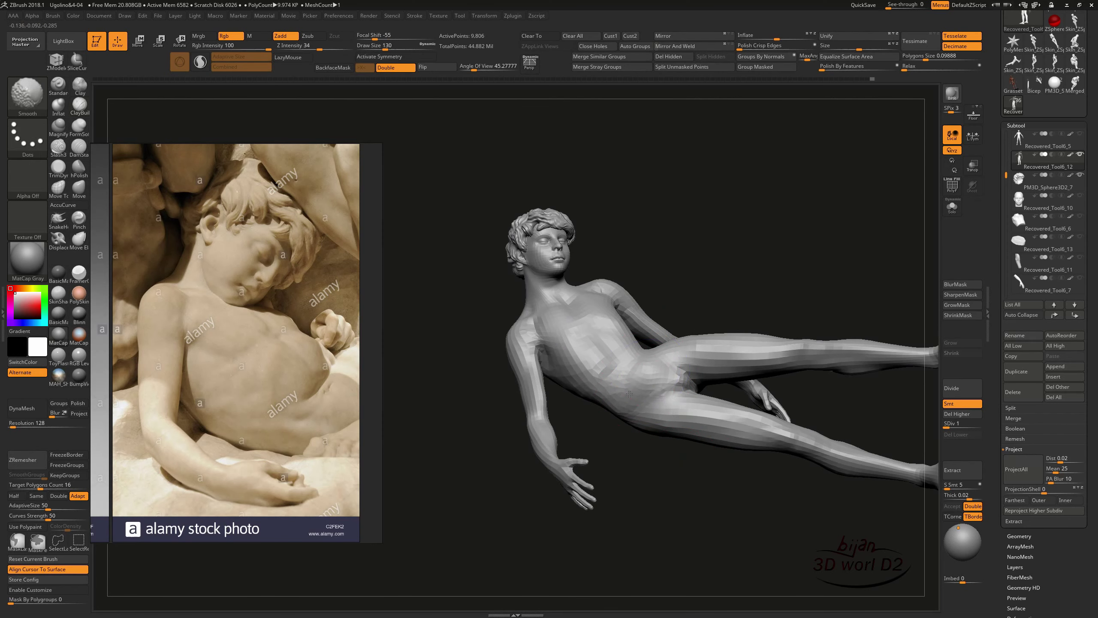
drag(629, 394, 612, 364)
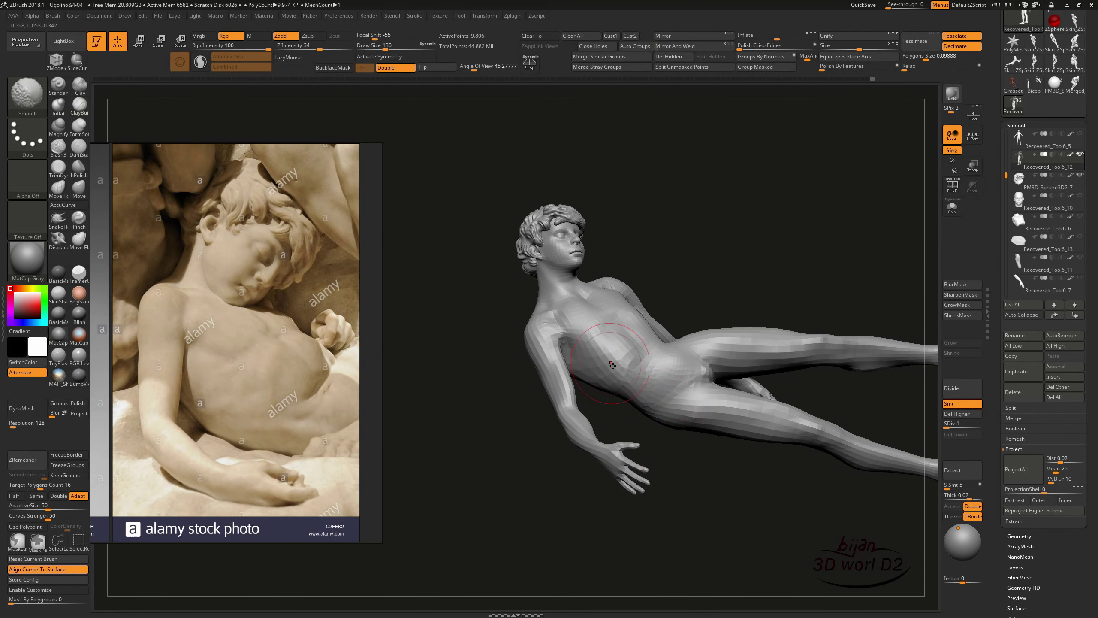
mouse_move(741, 495)
mouse_down()
mouse_move(638, 486)
mouse_move(639, 443)
mouse_up()
mouse_move(837, 299)
mouse_down()
mouse_move(813, 449)
mouse_move(919, 363)
mouse_up()
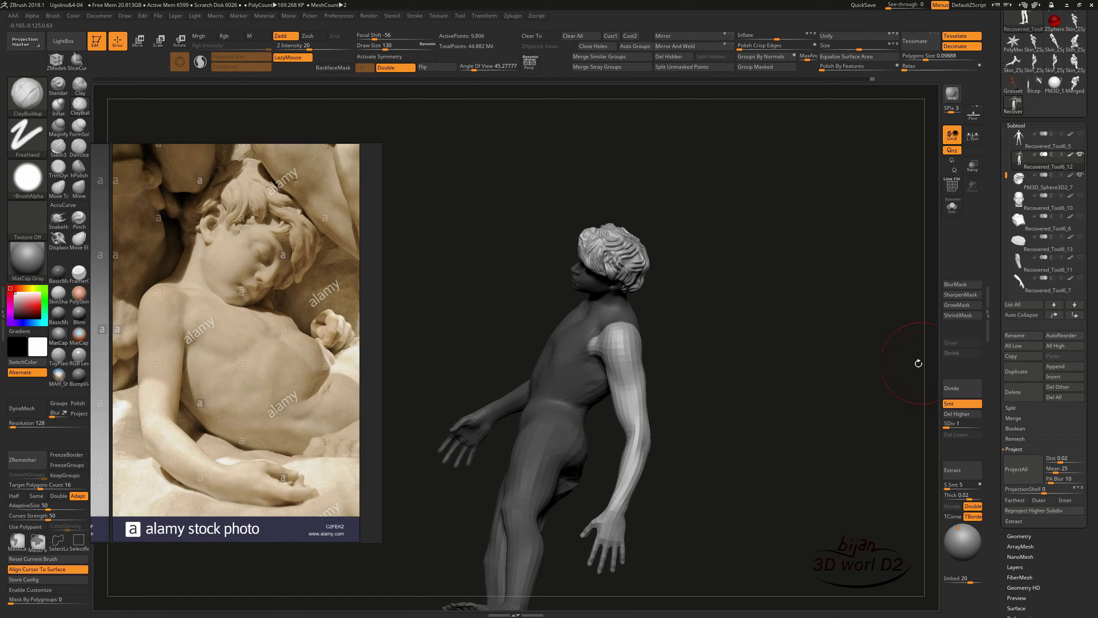
- Swing the arm at the shoulder across the body so the hand rests on the belly
mouse_move(821, 377)
mouse_down()
mouse_move(787, 432)
mouse_move(774, 498)
mouse_move(766, 480)
mouse_up()
key(w)
mouse_move(648, 412)
mouse_down()
mouse_move(666, 435)
mouse_move(688, 432)
mouse_move(652, 428)
mouse_up()
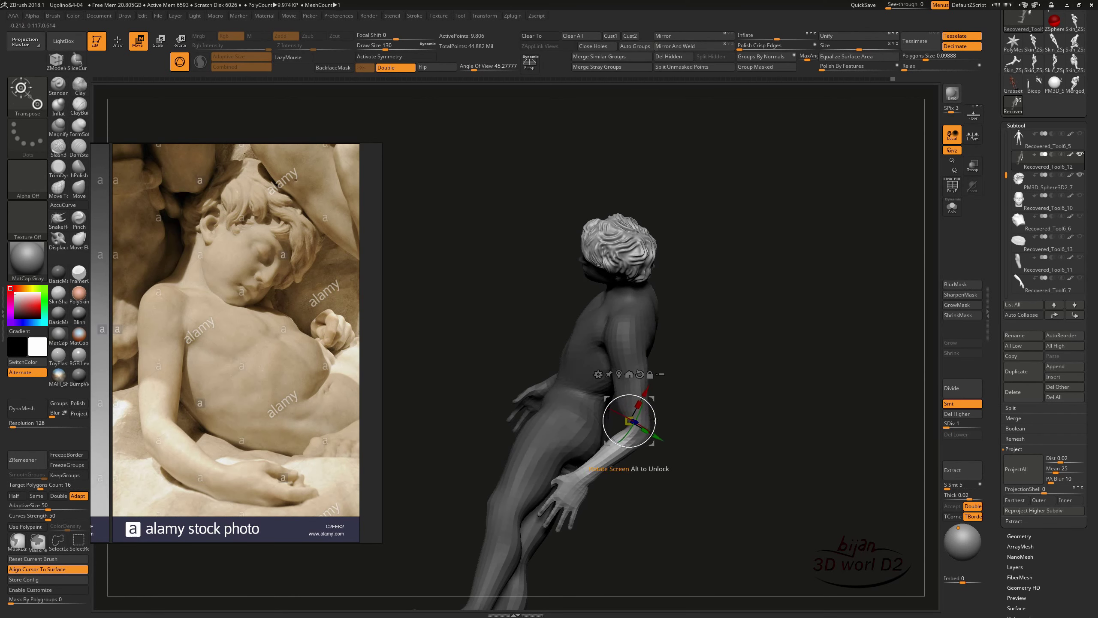
mouse_move(662, 396)
mouse_down()
mouse_move(675, 403)
mouse_move(730, 367)
mouse_move(631, 396)
mouse_move(607, 353)
mouse_move(852, 349)
mouse_move(720, 387)
mouse_move(738, 331)
mouse_move(710, 353)
mouse_up()
key(q)
key(w)
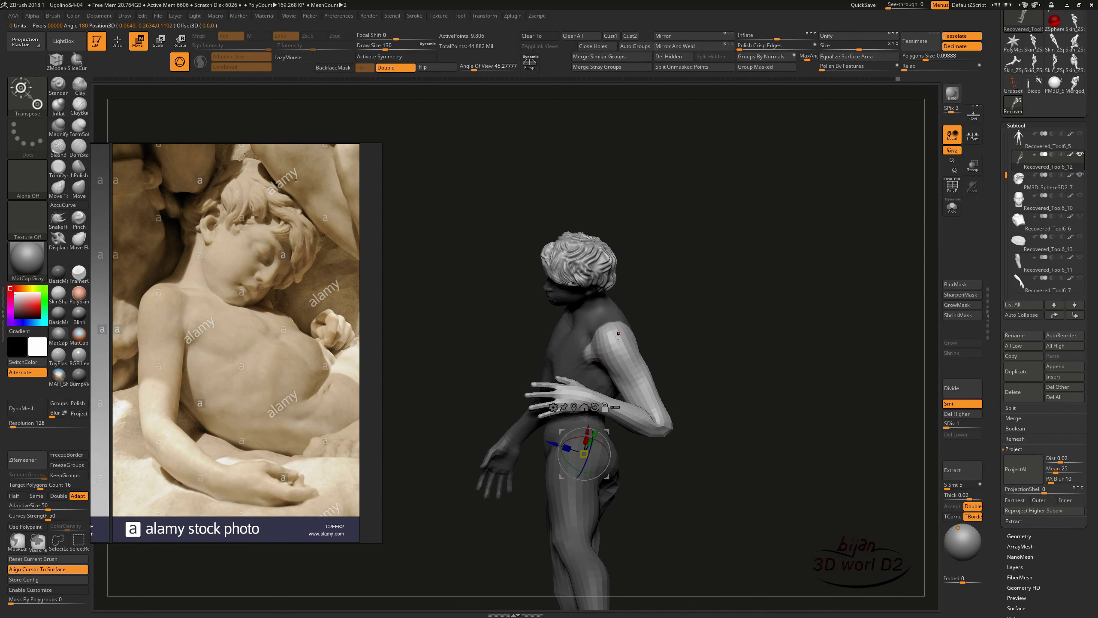
mouse_move(618, 335)
mouse_down()
mouse_move(692, 328)
mouse_move(598, 340)
mouse_up()
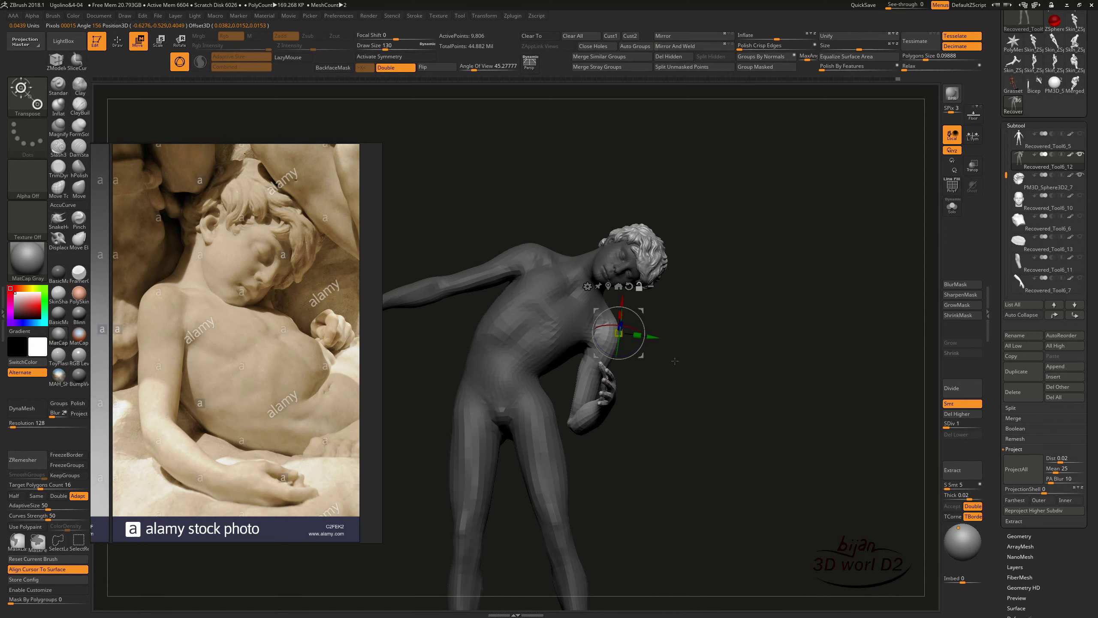
drag(663, 343, 724, 413)
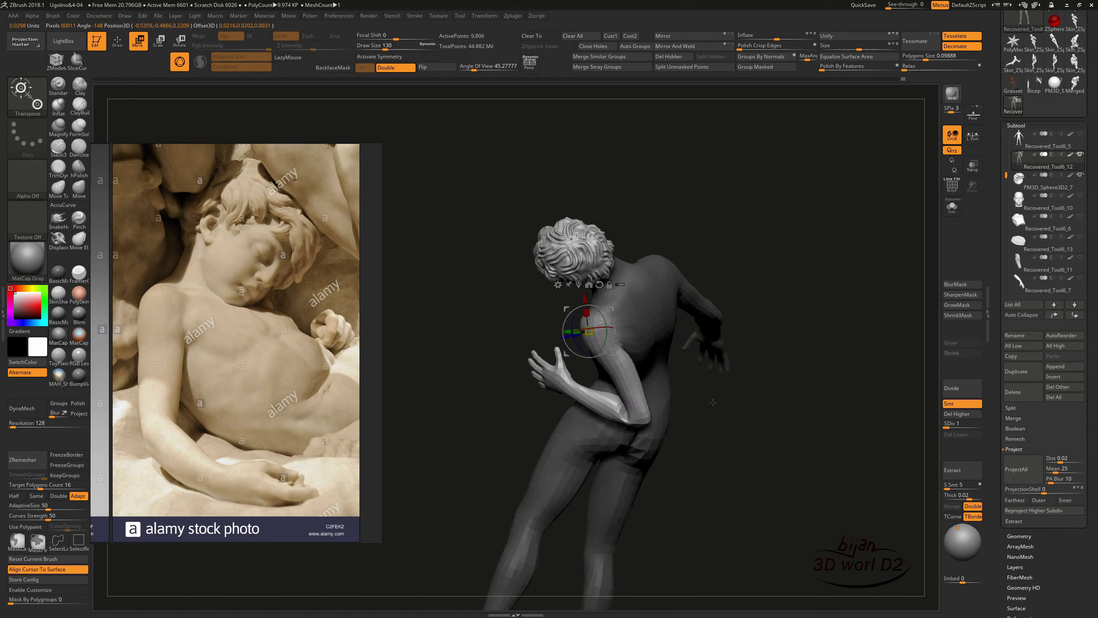
mouse_move(649, 318)
mouse_down()
mouse_move(609, 440)
mouse_move(670, 471)
mouse_move(724, 531)
mouse_move(682, 413)
mouse_up()
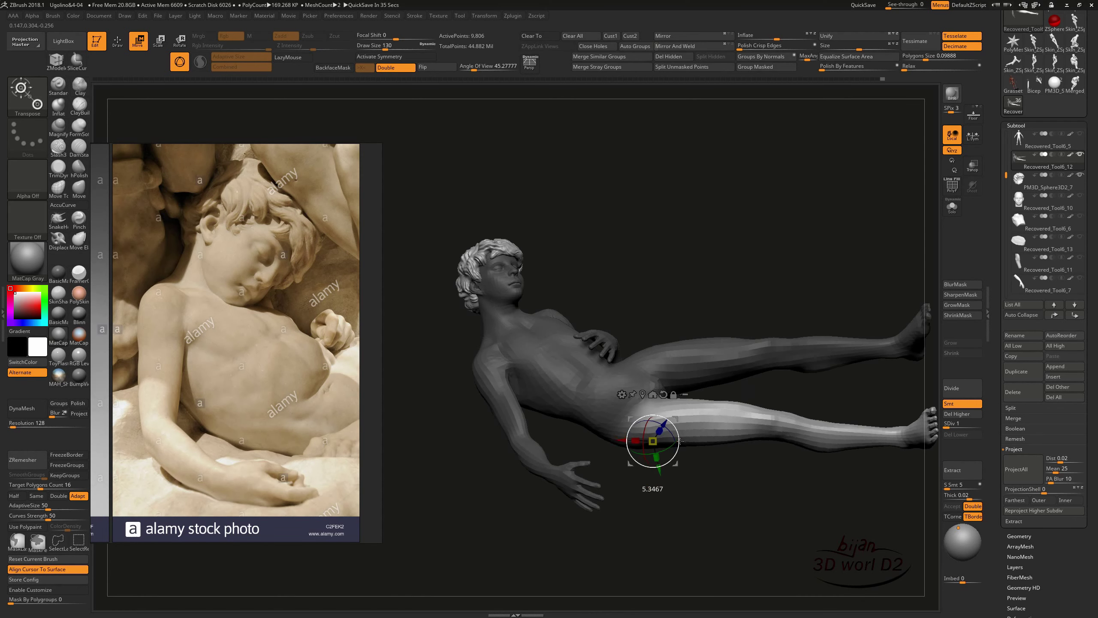
- Mask the legs, move the gizmo onto the leg and unmask the upper leg
mouse_move(721, 462)
mouse_down()
mouse_move(573, 438)
mouse_move(624, 518)
mouse_move(563, 470)
mouse_move(560, 516)
mouse_move(560, 485)
mouse_up()
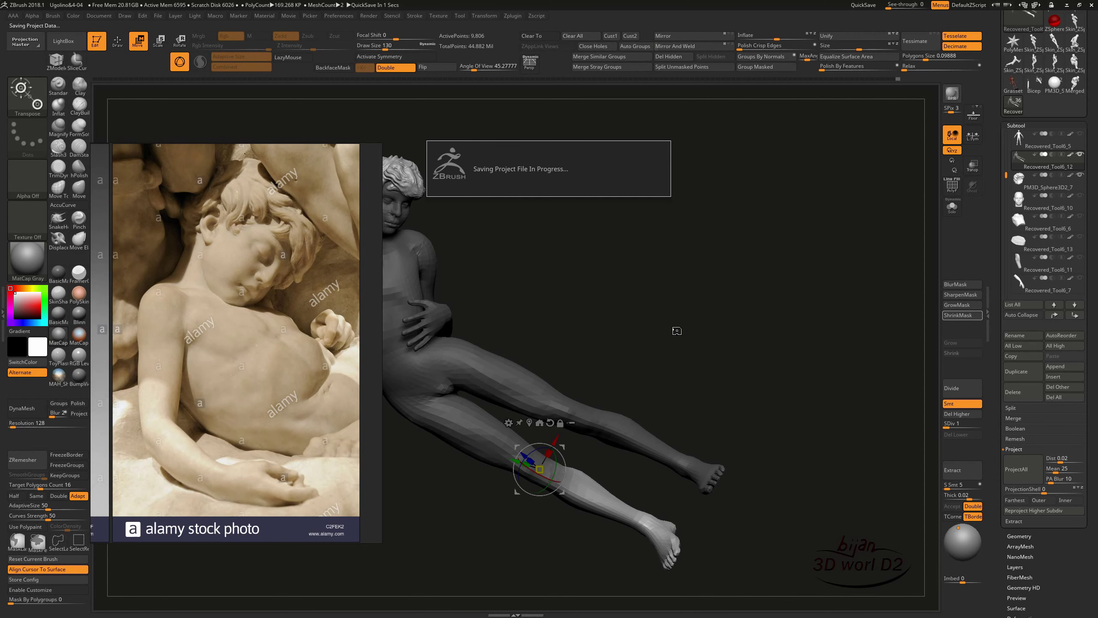
mouse_move(675, 355)
mouse_down()
mouse_move(684, 432)
mouse_move(644, 434)
mouse_up()
click(723, 404)
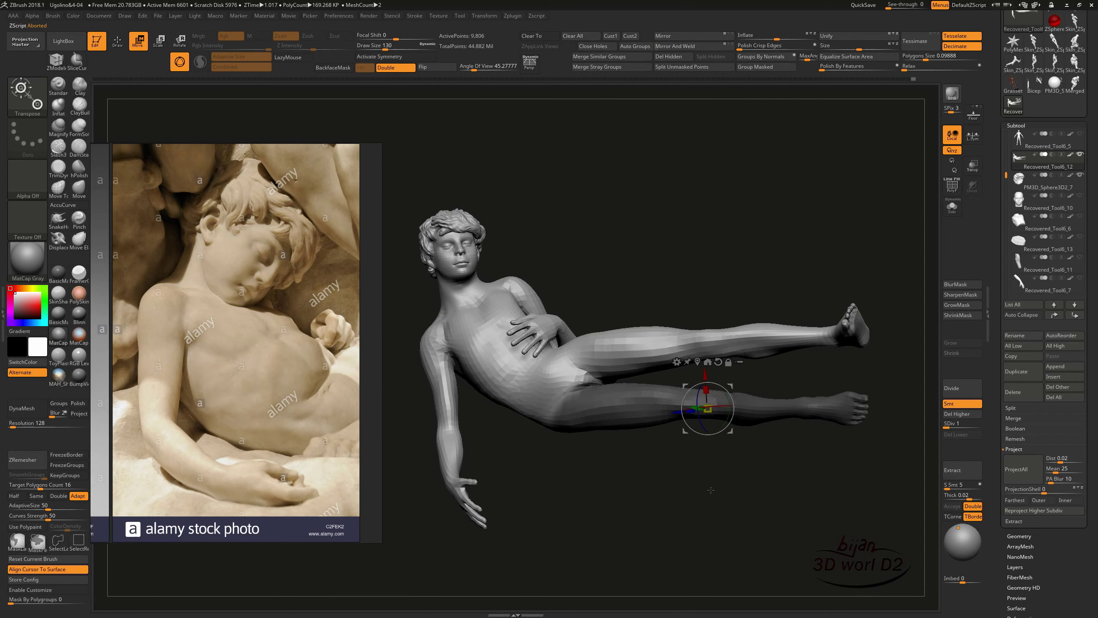
mouse_move(711, 490)
mouse_down()
mouse_move(645, 473)
mouse_move(654, 441)
mouse_up()
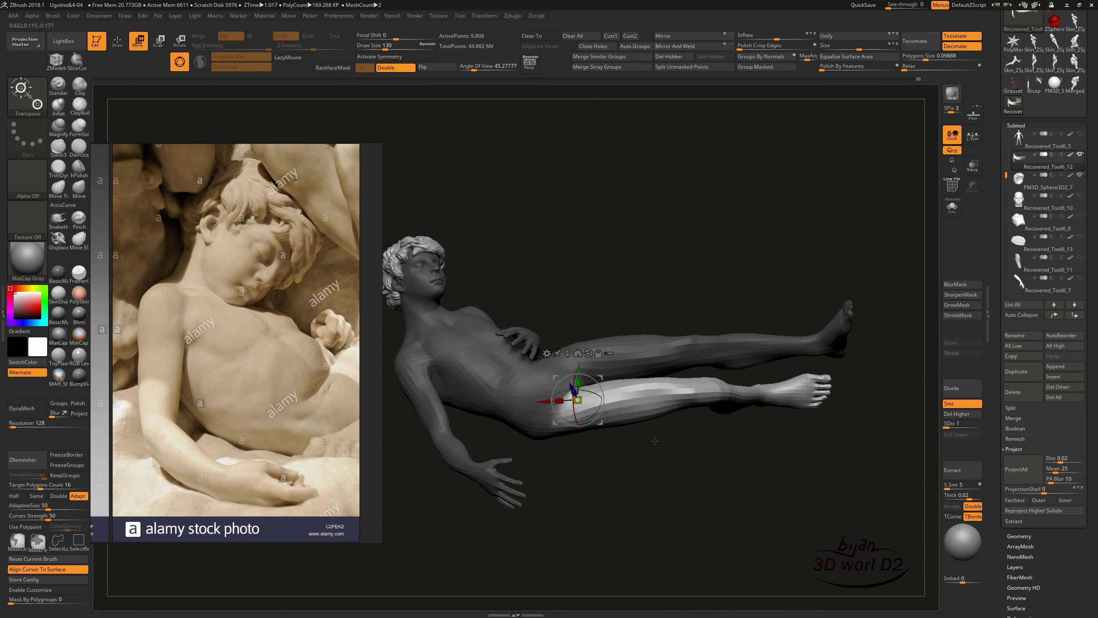
drag(571, 451, 514, 373)
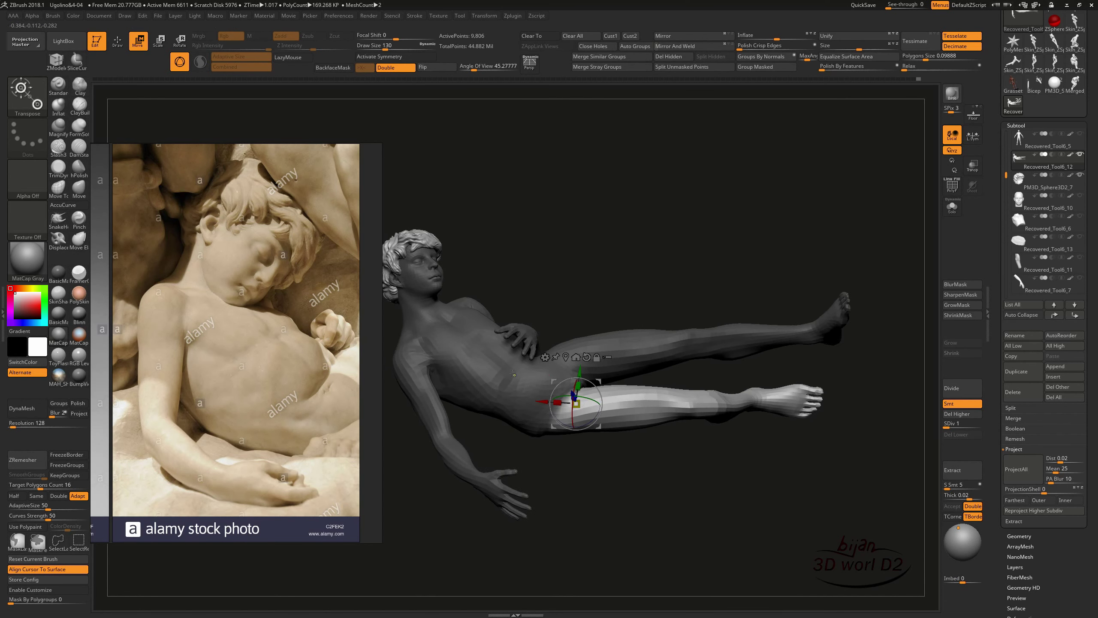
ctrl+click(589, 351)
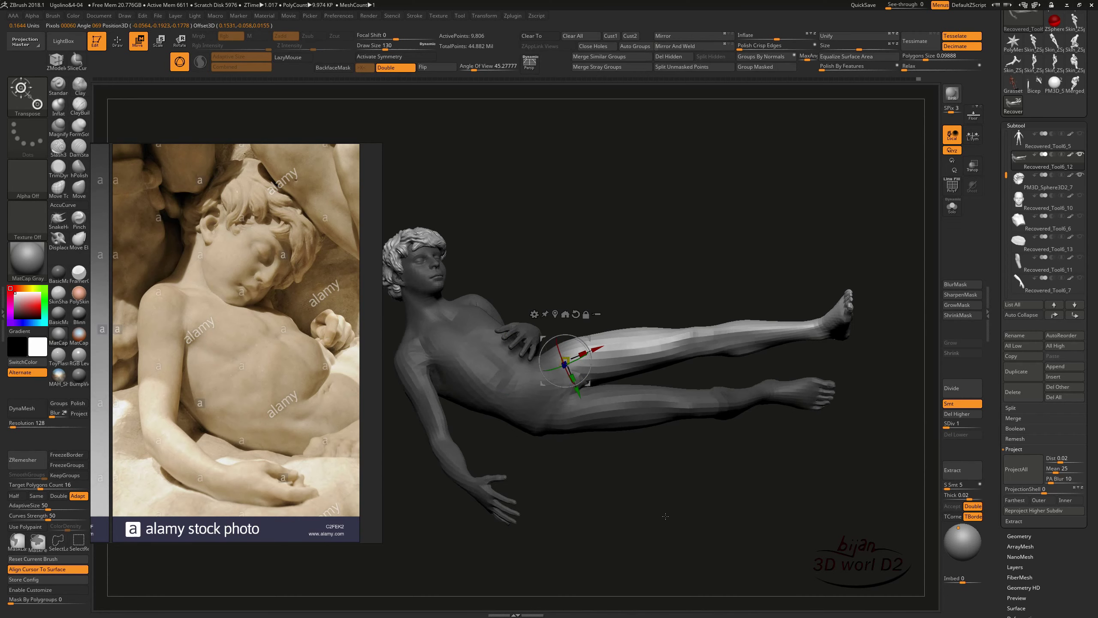
- Lift and bend the upper leg above the other around a thigh pivot
mouse_move(734, 497)
mouse_down()
mouse_move(674, 419)
mouse_move(659, 472)
mouse_up()
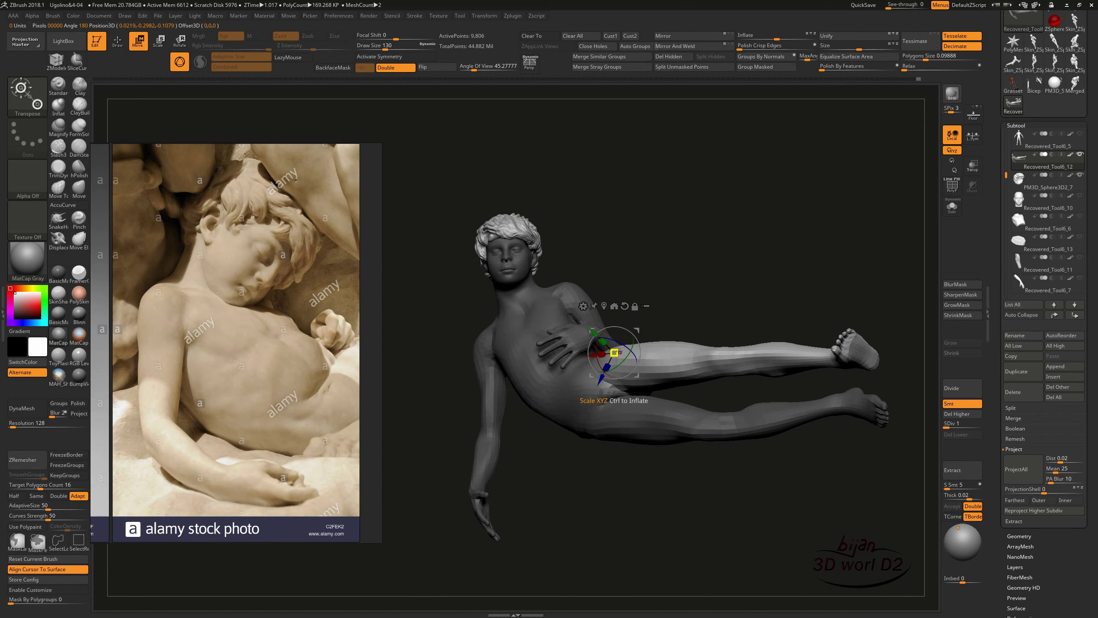
drag(615, 353, 618, 358)
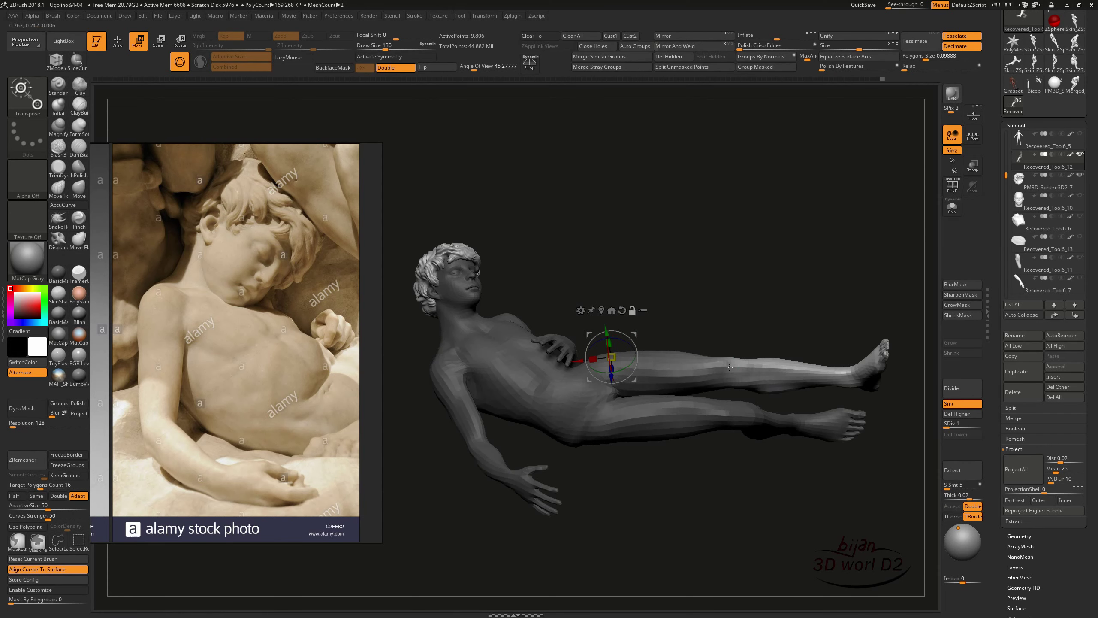
mouse_move(730, 367)
mouse_down()
mouse_move(755, 343)
mouse_move(759, 362)
mouse_up()
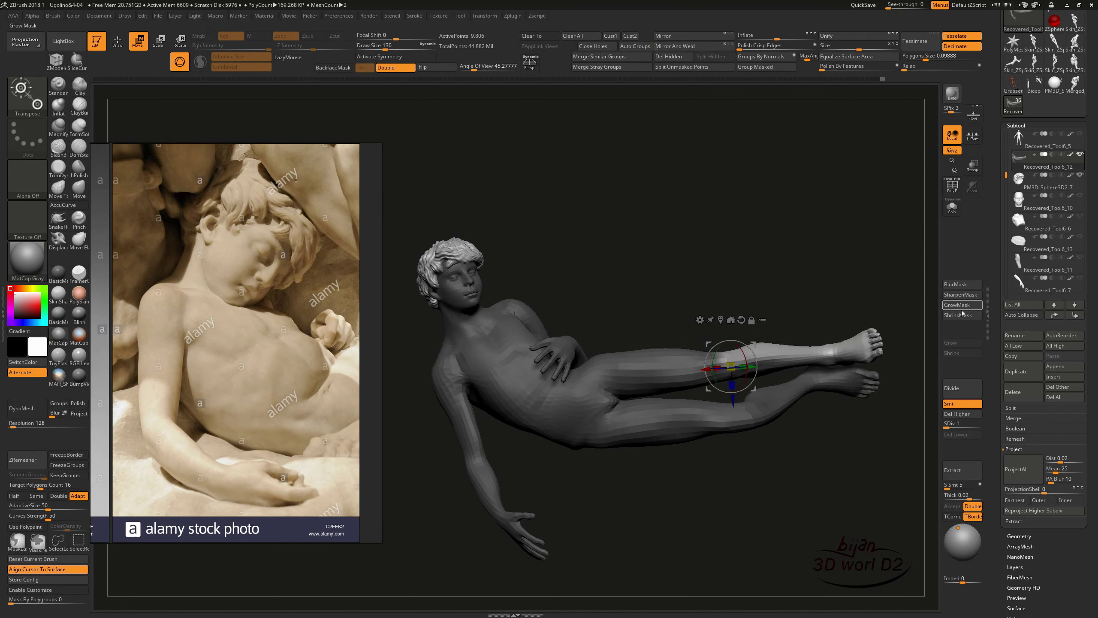
drag(738, 369, 684, 442)
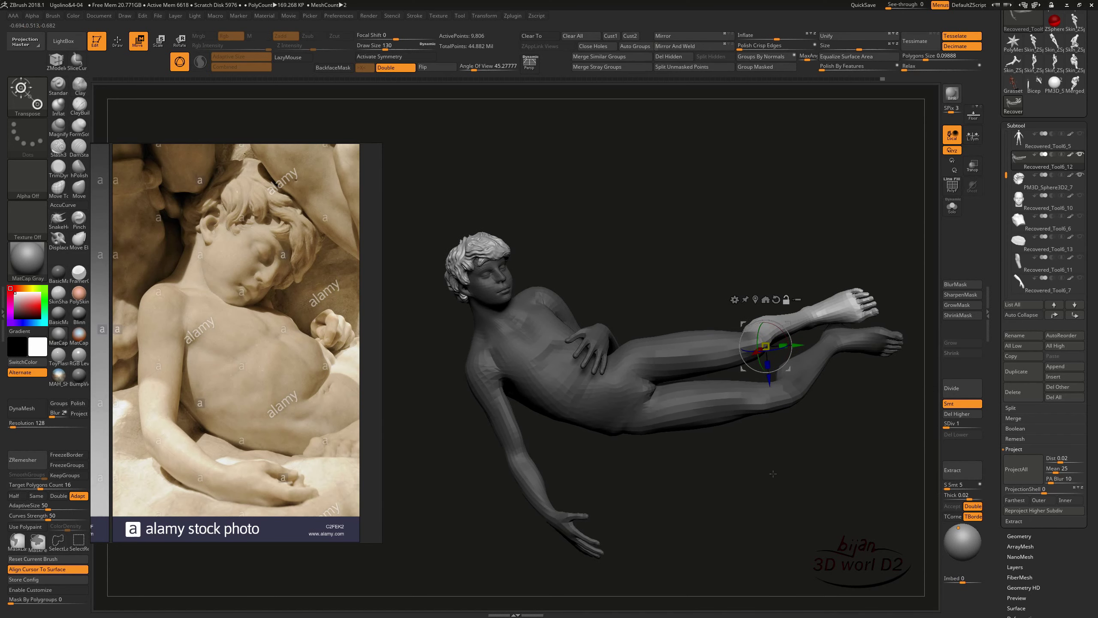
drag(773, 473, 688, 419)
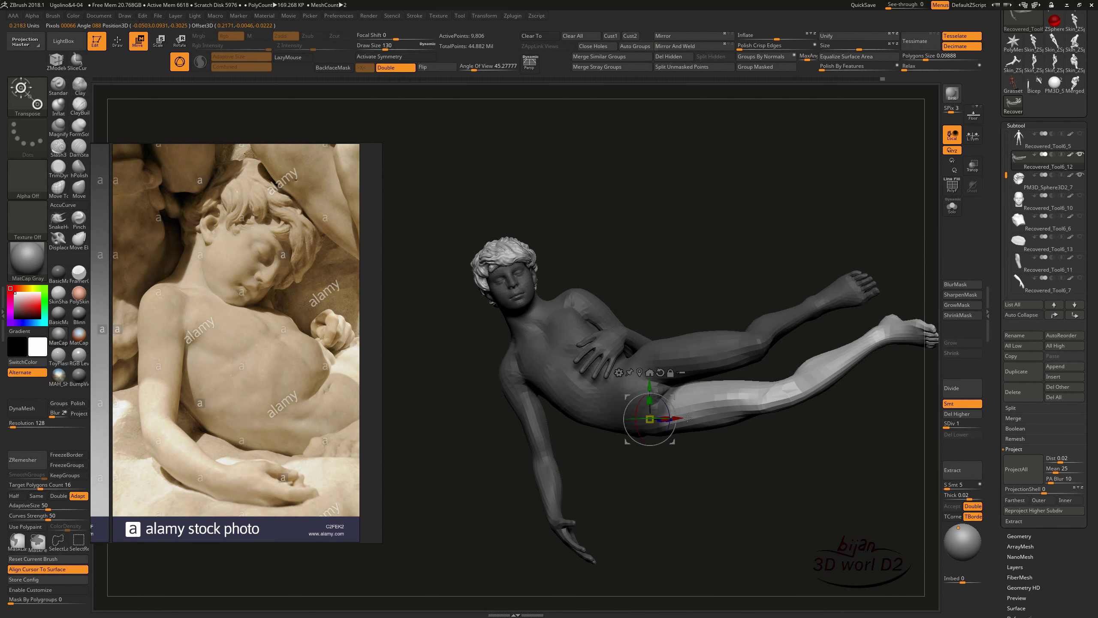
mouse_move(772, 403)
mouse_down()
mouse_move(768, 411)
mouse_move(790, 414)
mouse_move(875, 391)
mouse_move(735, 467)
mouse_move(661, 395)
mouse_up()
- Build up clay on the boy's bent limb with the ClayBuildup brush in Draw mode
key(q)
drag(803, 448, 618, 423)
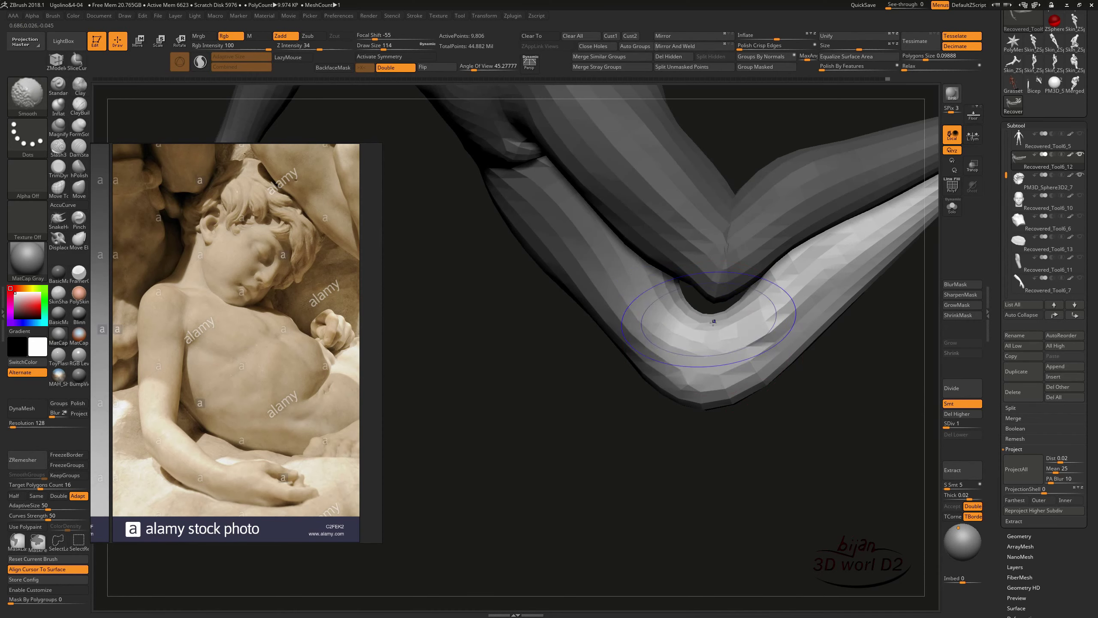
key(b)
key(c)
key(b)
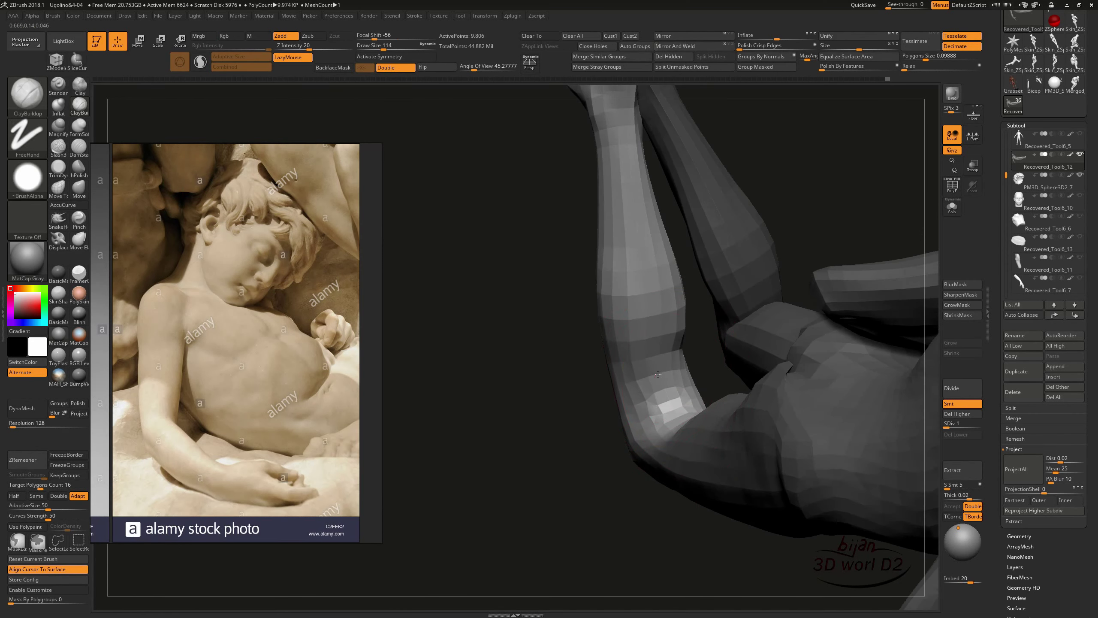
mouse_move(619, 423)
mouse_down()
mouse_move(598, 554)
mouse_move(863, 409)
mouse_move(824, 458)
mouse_move(824, 507)
mouse_move(889, 417)
mouse_move(747, 364)
mouse_move(692, 389)
mouse_move(433, 433)
mouse_move(529, 369)
mouse_up()
- Refine the leg and arm forms with the Magnify and Move brushes
click(58, 126)
right_drag(512, 397, 575, 322)
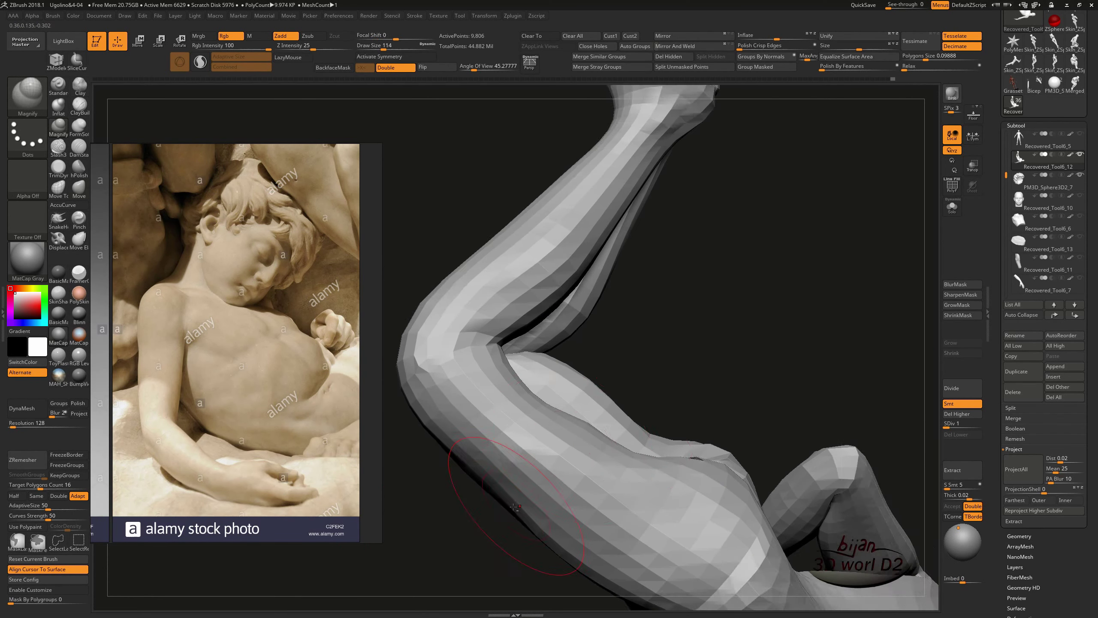
key(b)
key(m)
key(v)
mouse_move(539, 379)
right_down()
mouse_move(850, 412)
mouse_move(711, 245)
mouse_move(568, 299)
mouse_move(747, 327)
mouse_move(391, 290)
right_up()
- Crease and inflate the knee with the DamStandard and Inflate brushes
key(b)
key(d)
key(s)
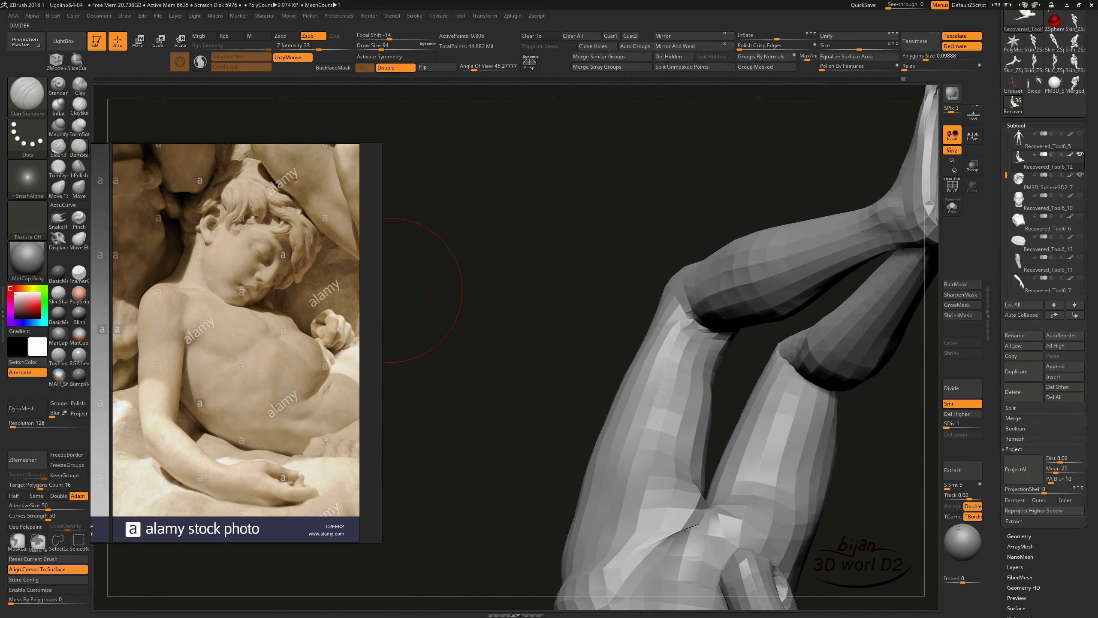
mouse_move(705, 343)
right_down()
mouse_move(732, 343)
mouse_move(547, 220)
mouse_move(596, 516)
mouse_move(622, 476)
mouse_move(642, 356)
mouse_move(590, 493)
mouse_move(578, 350)
mouse_move(587, 390)
right_up()
key(b)
key(i)
key(n)
- Mask everything except the boy's arm and rotate his forearm and hand downward with Transpose
key(w)
ctrl+click(578, 350)
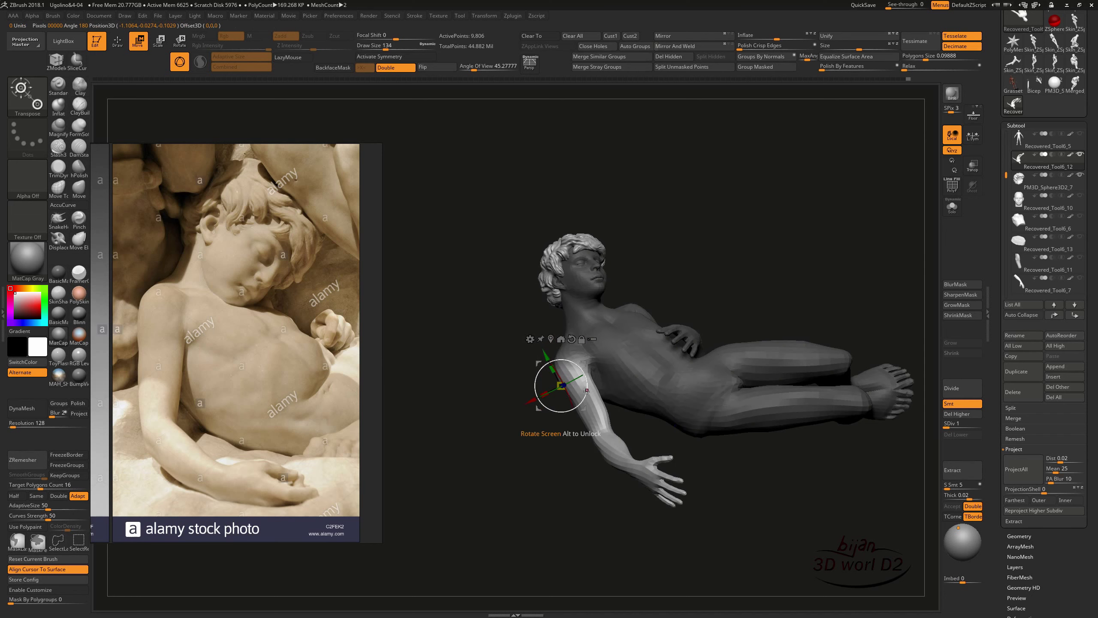
drag(585, 408, 590, 414)
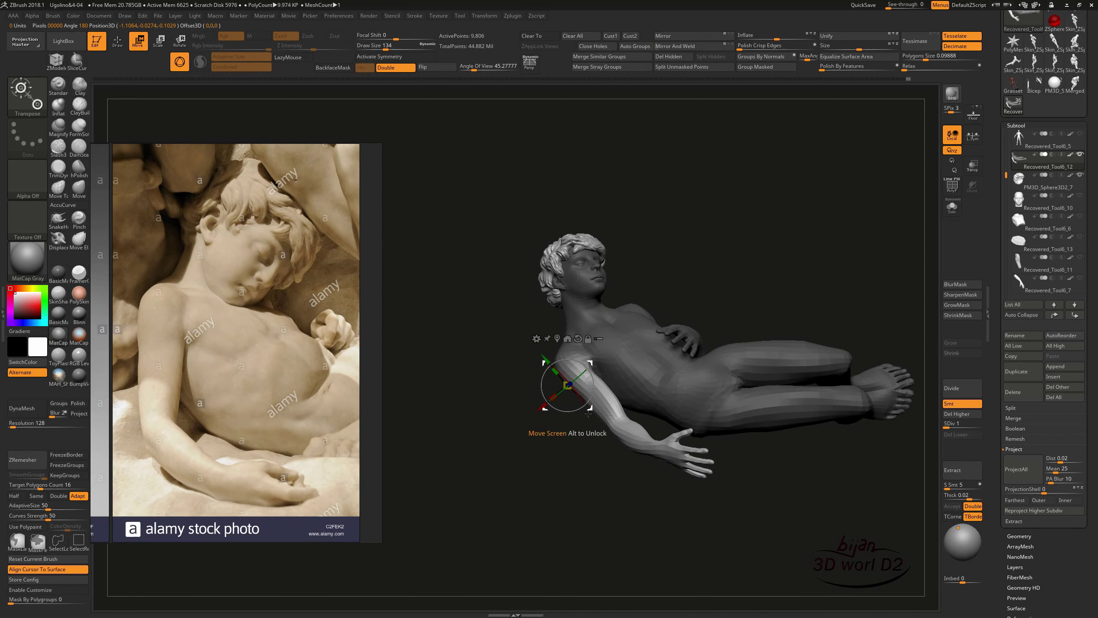
alt+right_drag(546, 469, 480, 551)
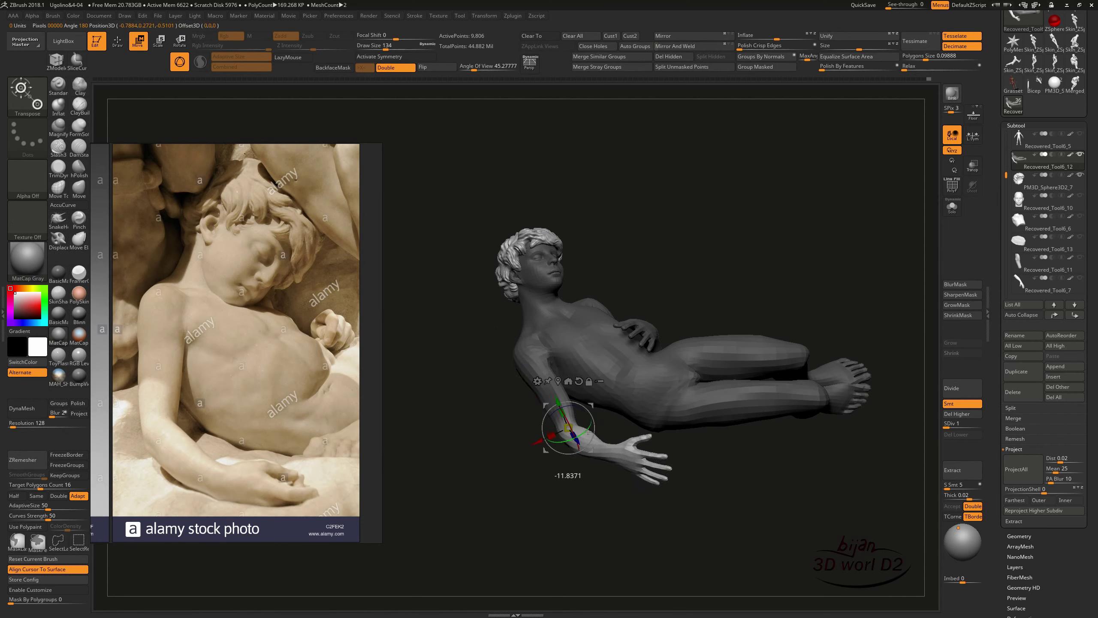
drag(595, 432, 562, 490)
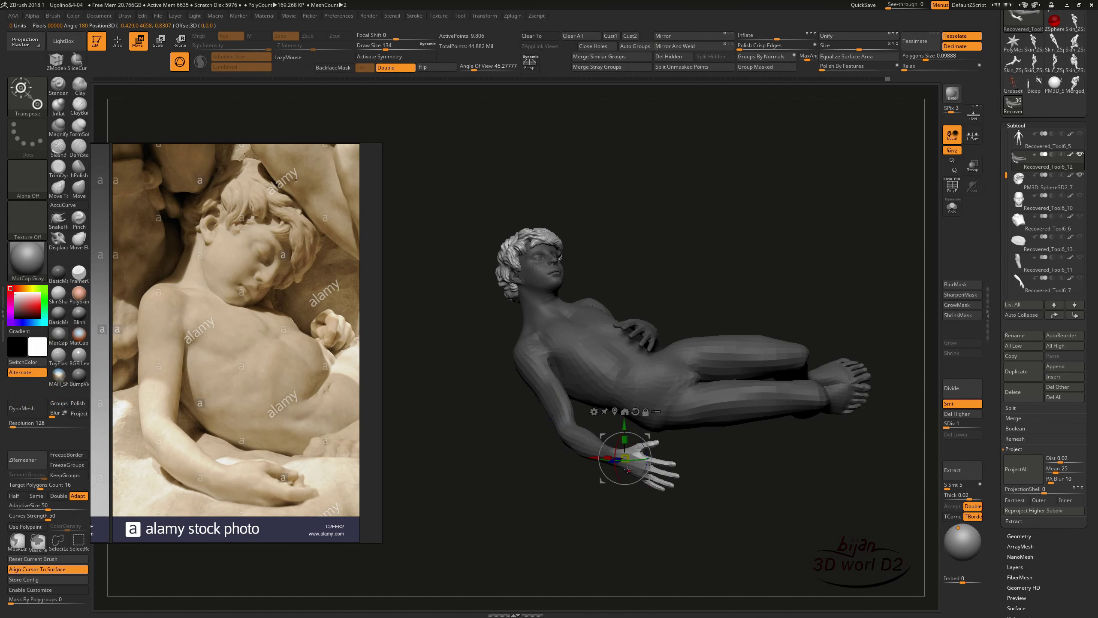
- Clear the mask, mask the boy's head, and Solo his figure
alt+drag(654, 452, 620, 474)
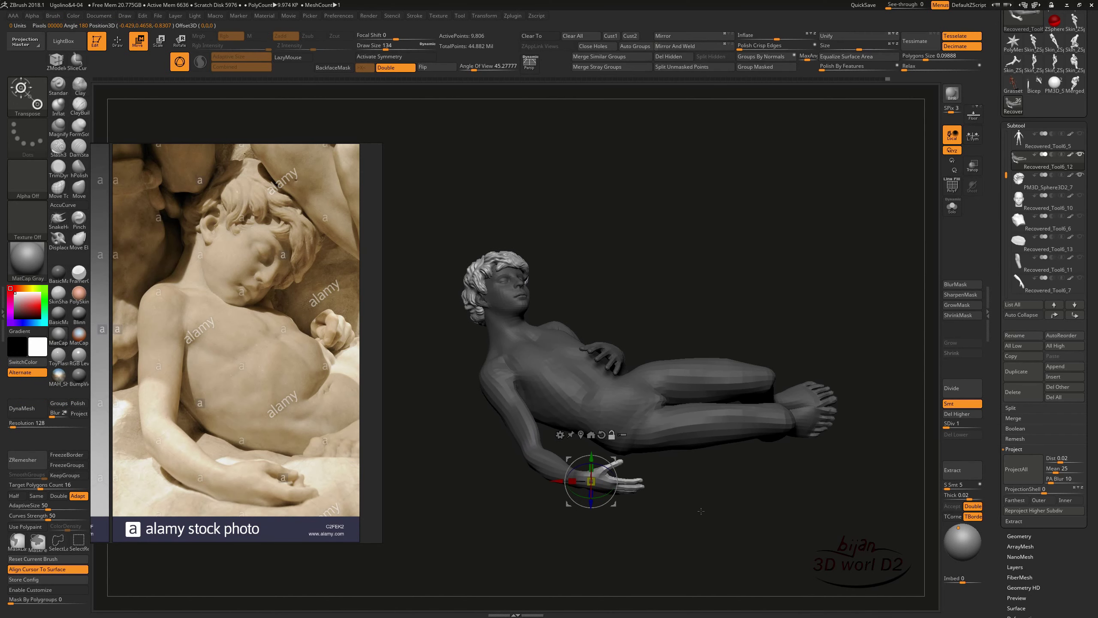
ctrl+click(779, 329)
mouse_move(438, 339)
ctrl+mouse_down()
mouse_move(777, 307)
mouse_move(814, 282)
ctrl+mouse_up()
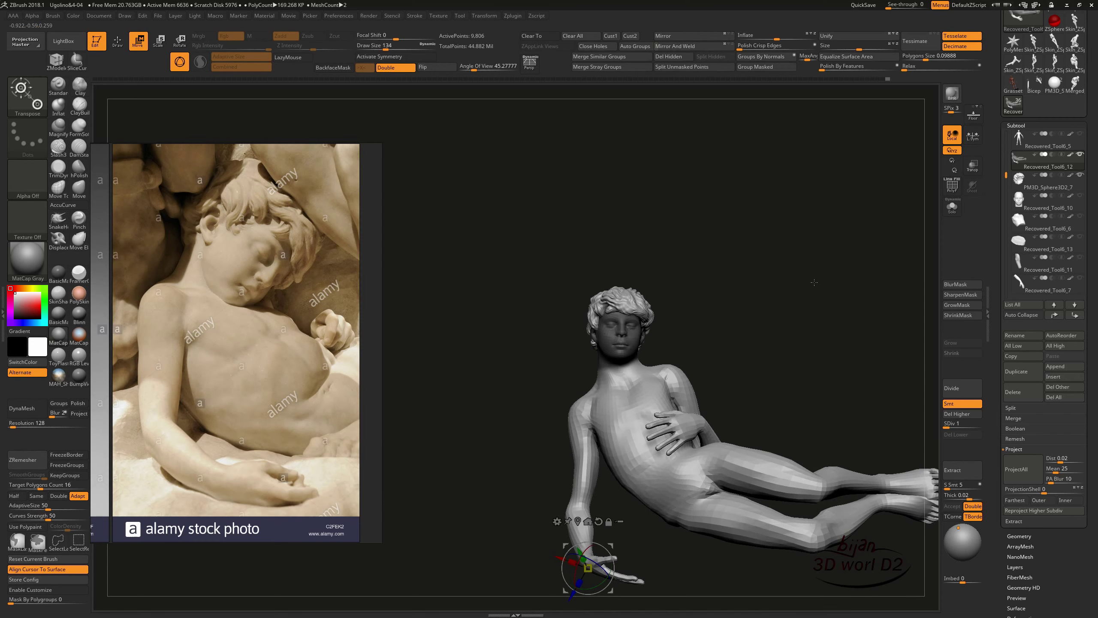
drag(908, 329, 812, 303)
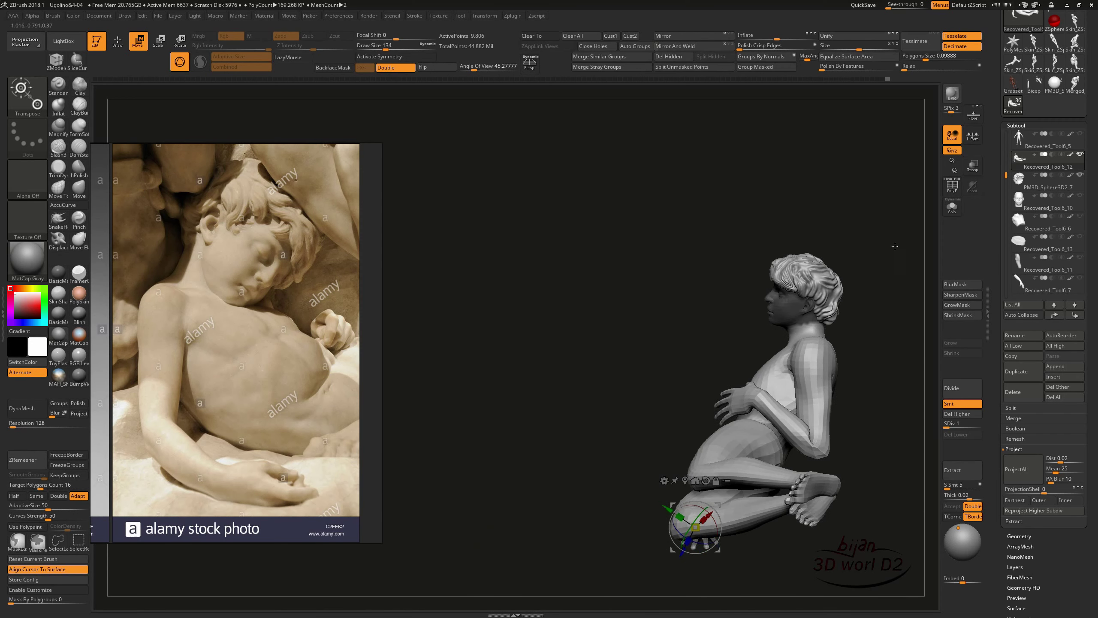
click(952, 206)
- Reshape the boy's head and torso with the Move brush, then turn Solo off to reveal the hair
mouse_move(850, 340)
mouse_down()
mouse_move(778, 338)
mouse_move(822, 260)
mouse_up()
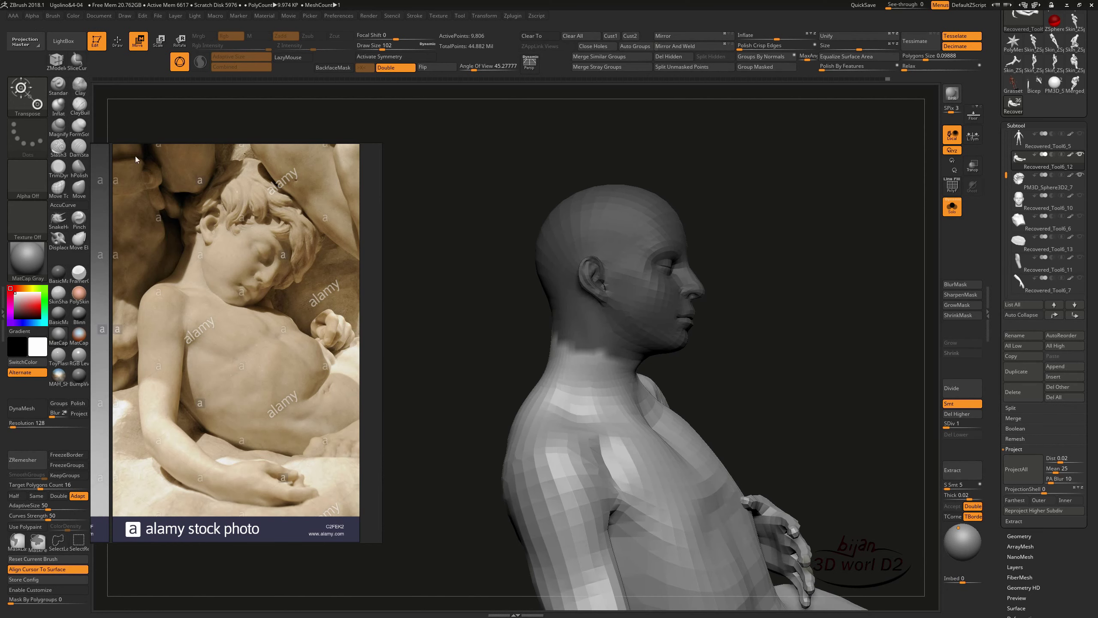
drag(433, 389, 575, 356)
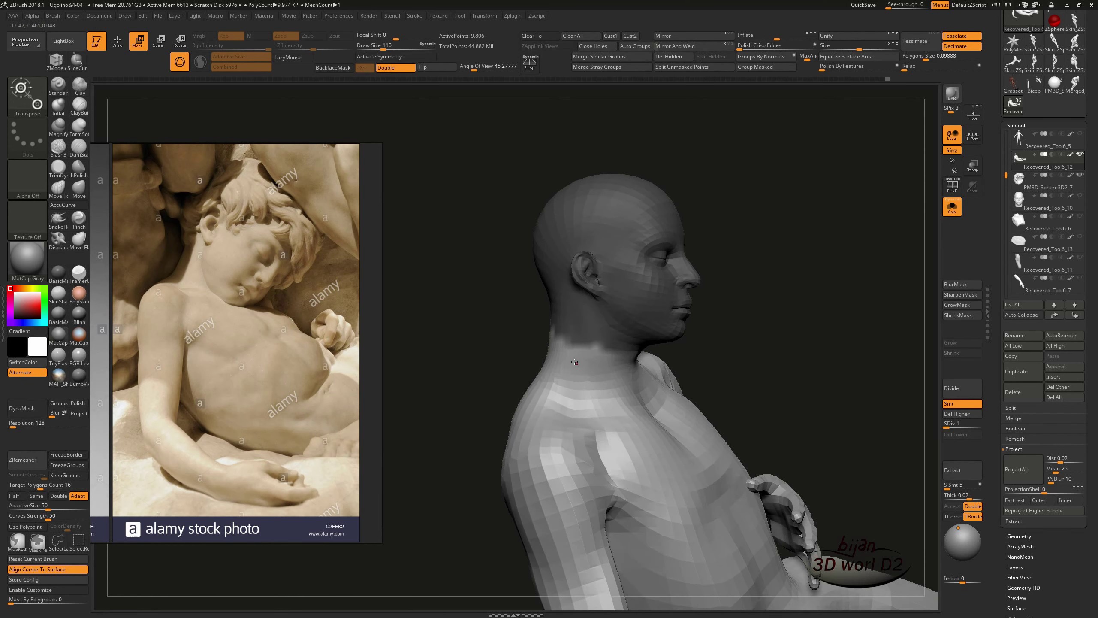
key(q)
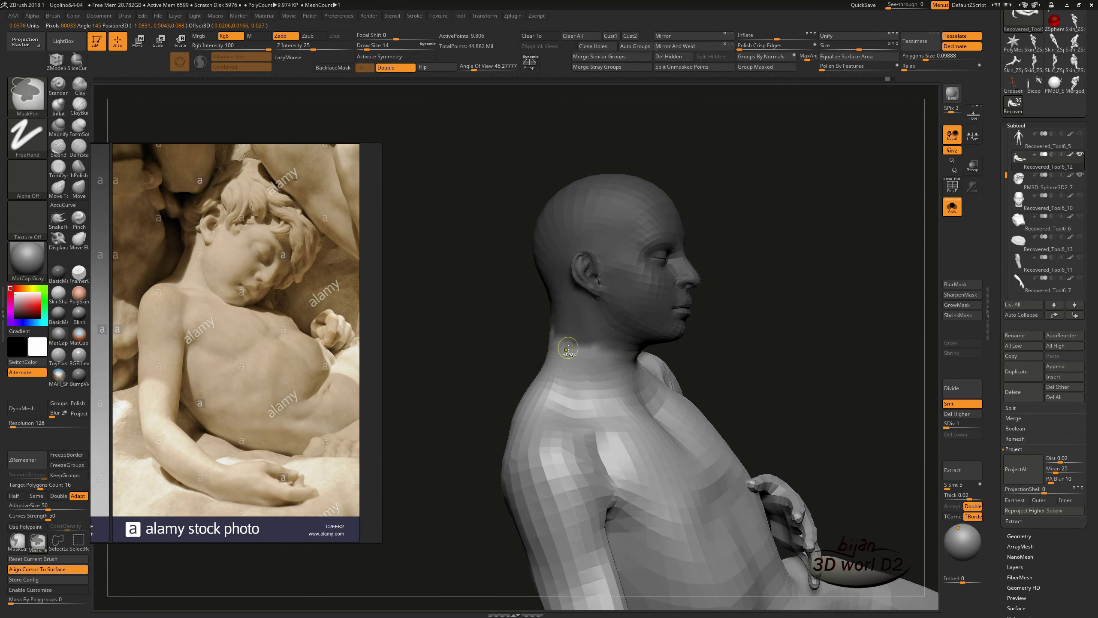
mouse_move(571, 354)
mouse_down()
mouse_move(583, 344)
mouse_move(516, 303)
mouse_up()
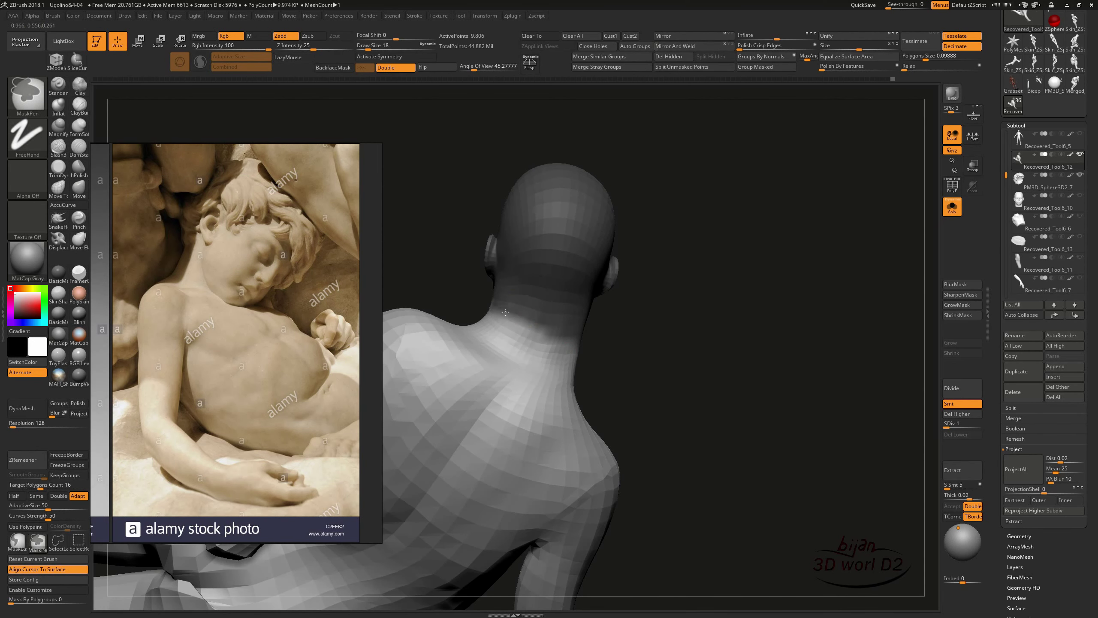
mouse_move(712, 347)
mouse_down()
mouse_move(580, 329)
mouse_move(648, 359)
mouse_move(601, 356)
mouse_up()
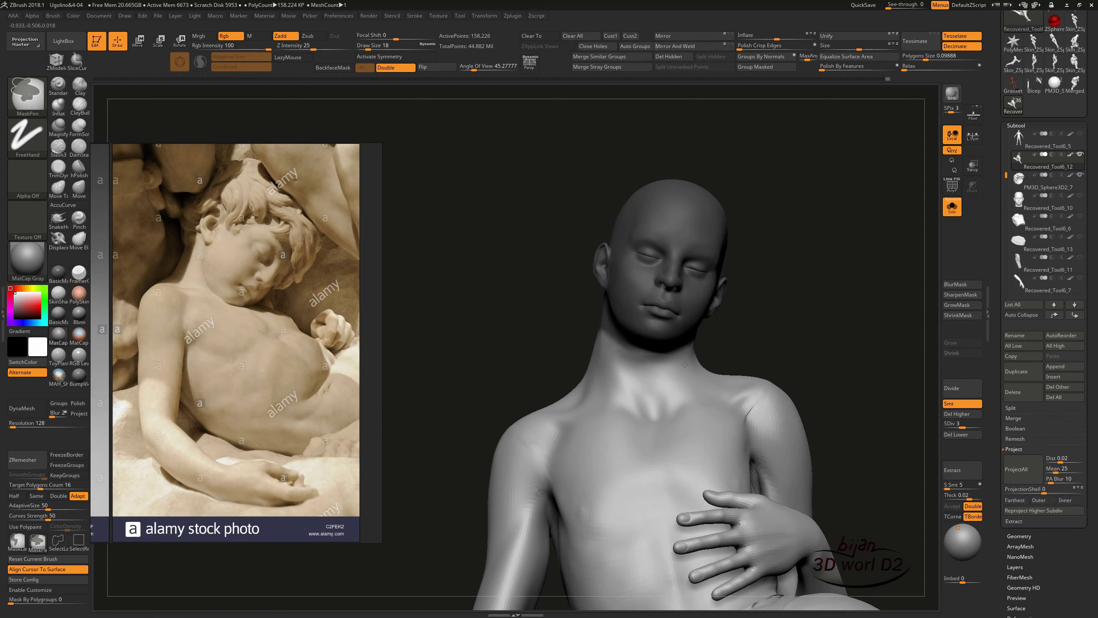
mouse_move(684, 364)
mouse_down()
mouse_move(618, 363)
mouse_move(706, 350)
mouse_move(565, 340)
mouse_move(921, 310)
mouse_move(822, 276)
mouse_up()
click(952, 207)
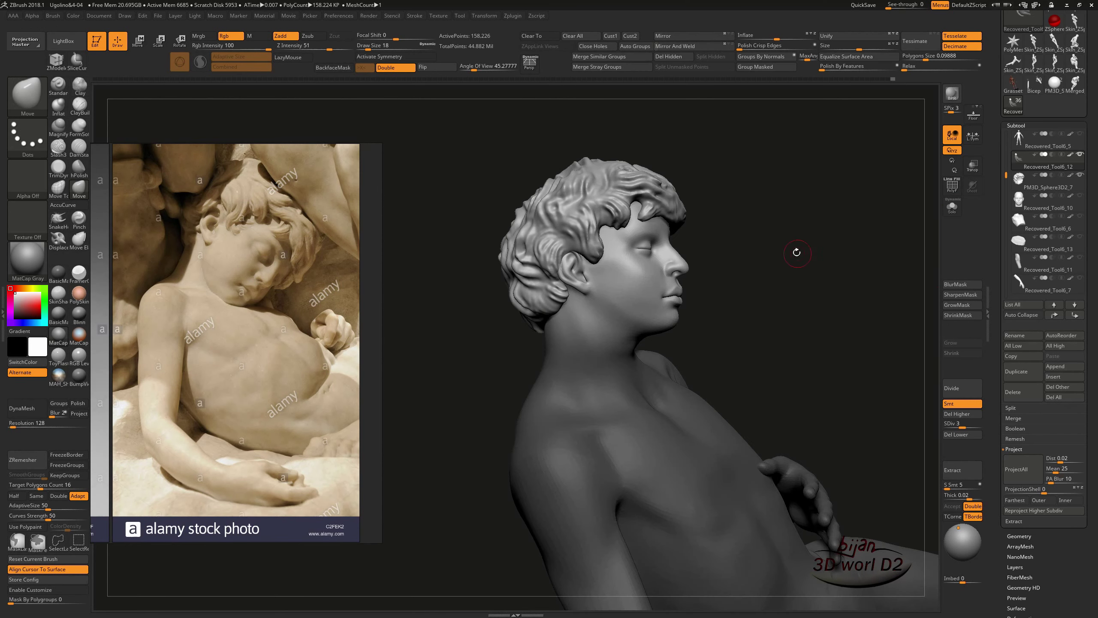
- Tilt the boy's head and hair with the Transpose rotate ring, then return to Draw at higher subdivision
key(w)
drag(805, 349, 617, 237)
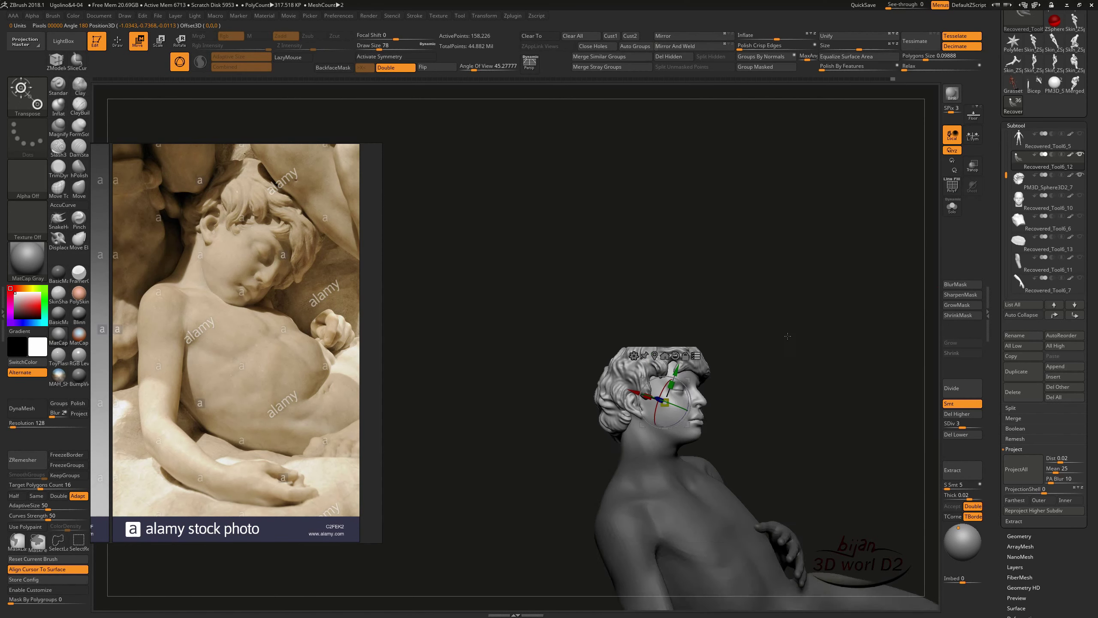
drag(539, 274, 531, 320)
mouse_move(467, 329)
mouse_down()
mouse_move(538, 305)
mouse_move(983, 314)
mouse_up()
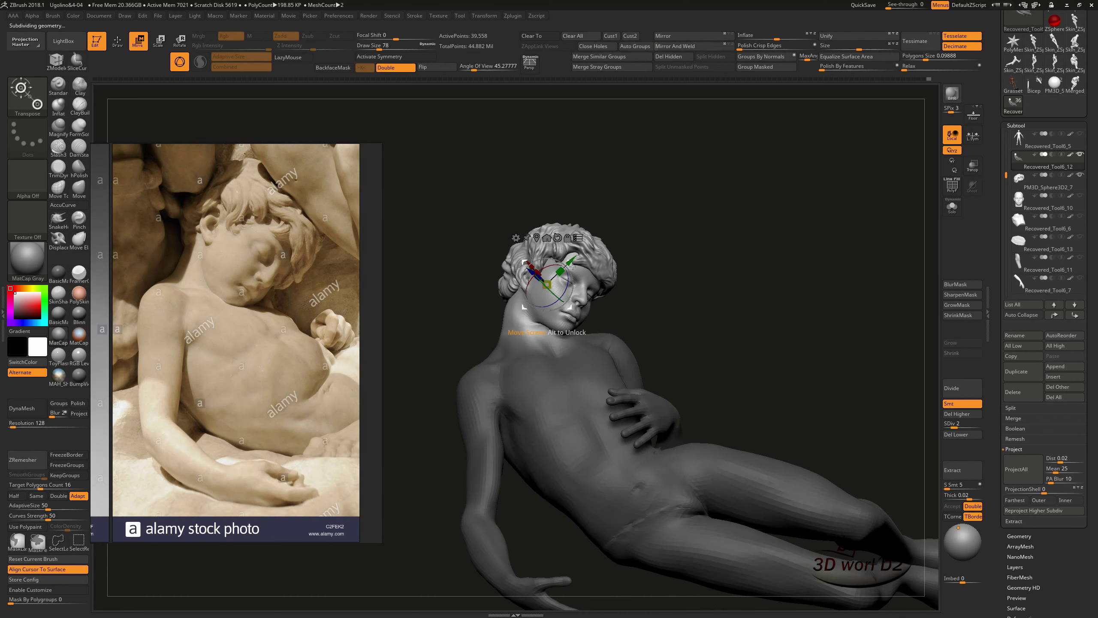
mouse_move(716, 303)
mouse_down()
mouse_move(728, 329)
mouse_move(723, 311)
mouse_up()
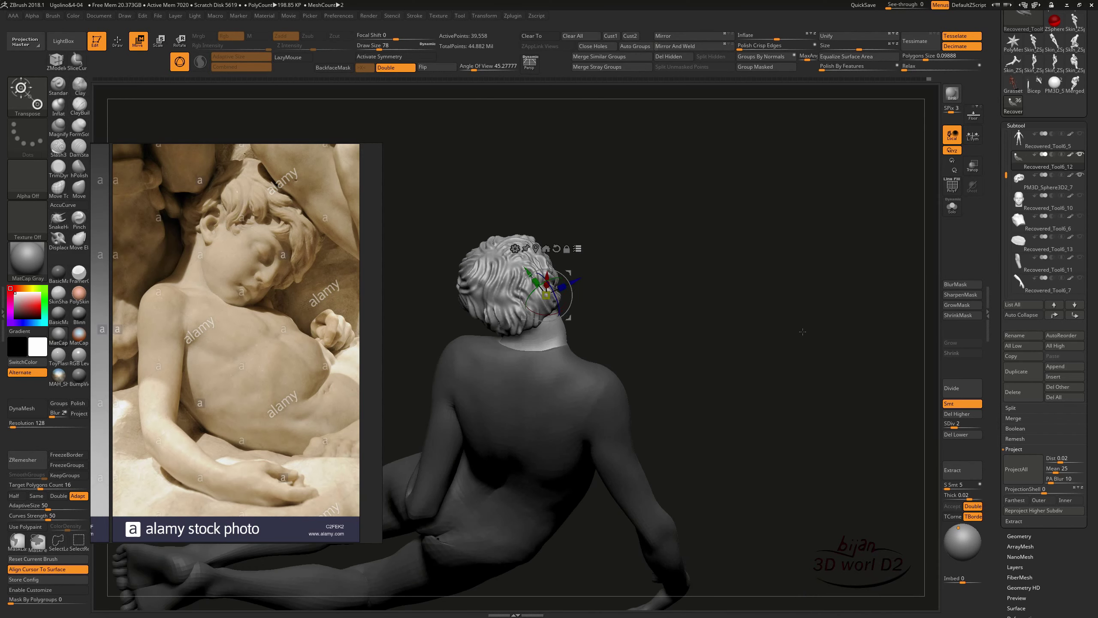
key(q)
key(d)
scroll(1048, 174, up, 3)
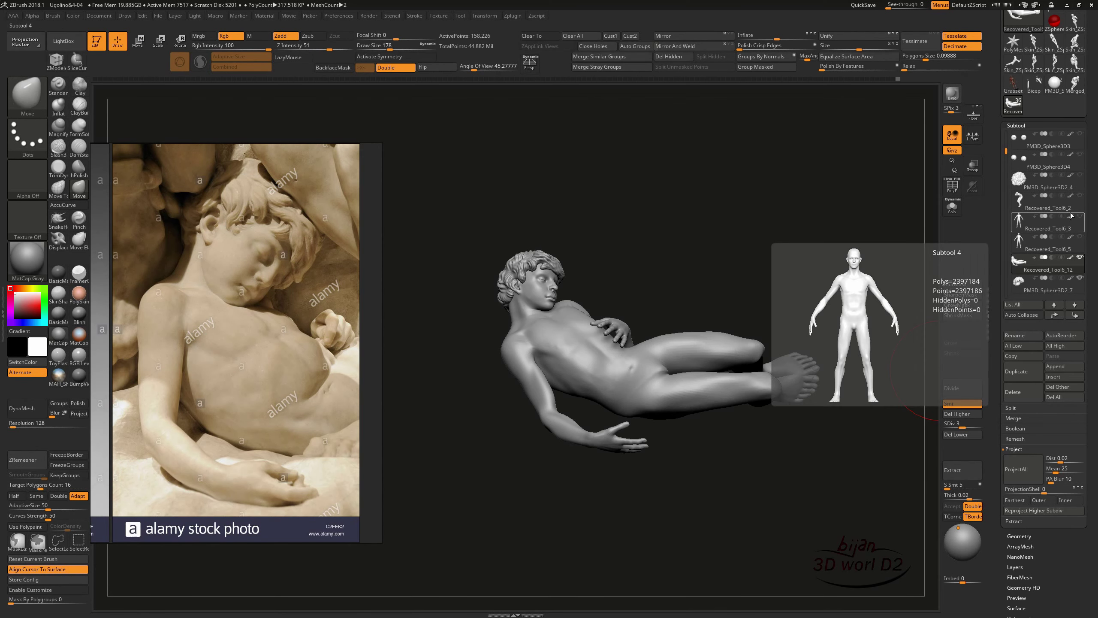
- Show the standing figure and move and rotate the boy beneath its feet with Transpose
click(1080, 196)
drag(562, 498, 565, 404)
key(ctrl+z)
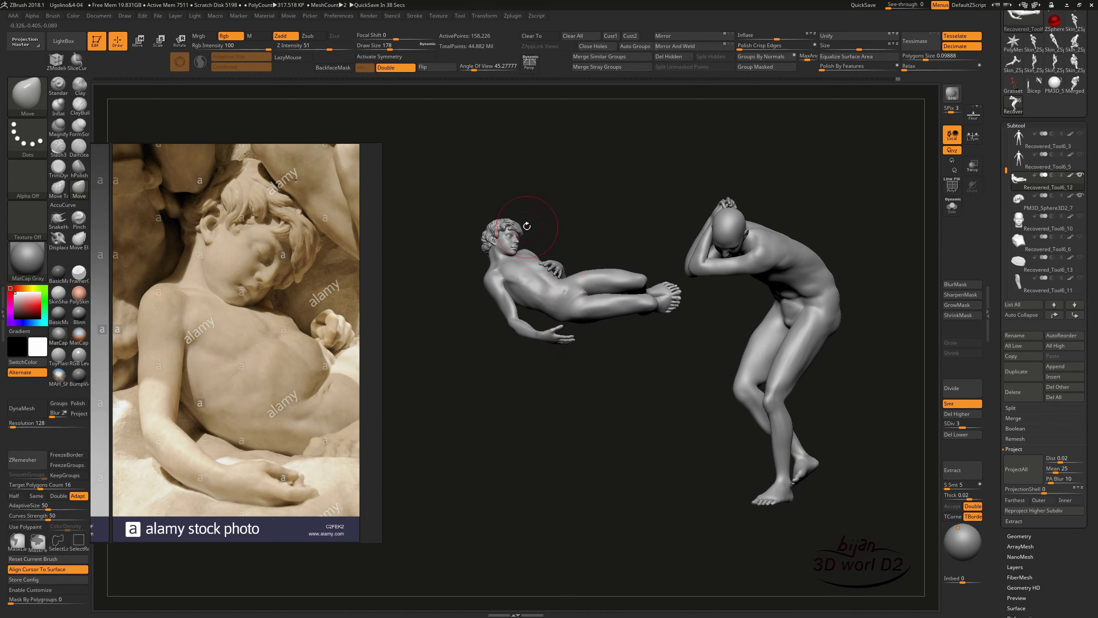
key(w)
drag(497, 238, 671, 411)
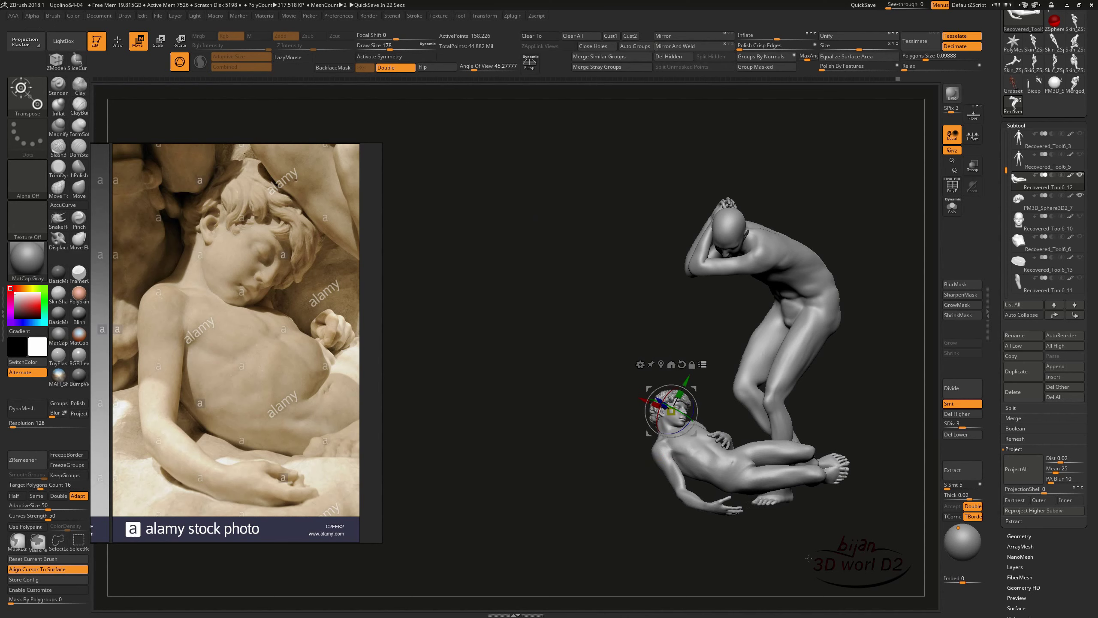
mouse_move(809, 558)
mouse_down()
mouse_move(777, 506)
mouse_move(818, 528)
mouse_up()
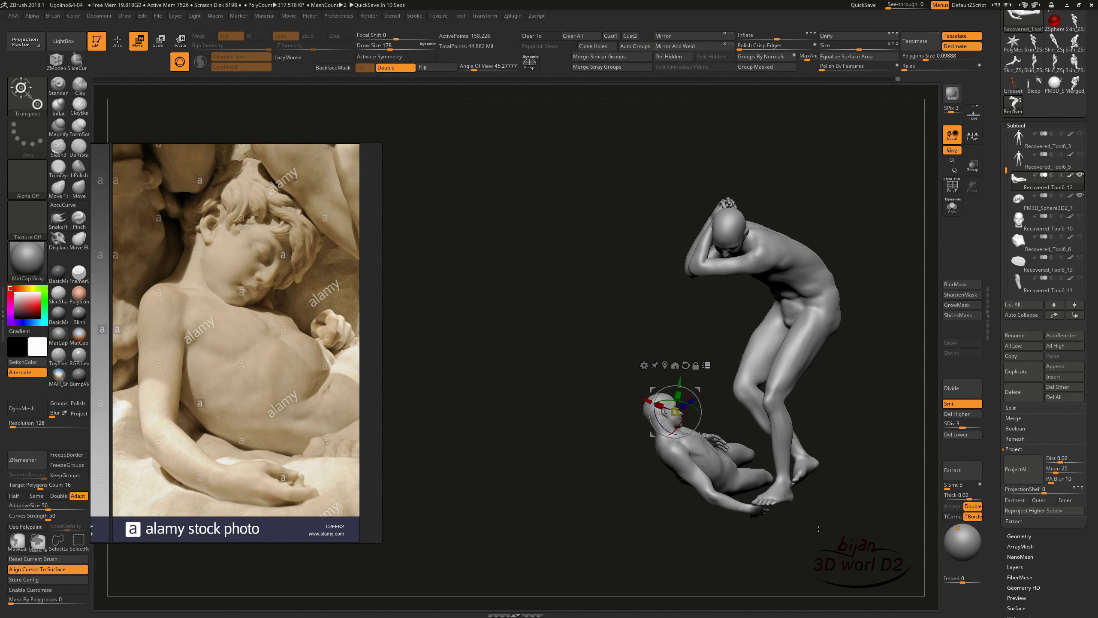
drag(700, 402, 697, 425)
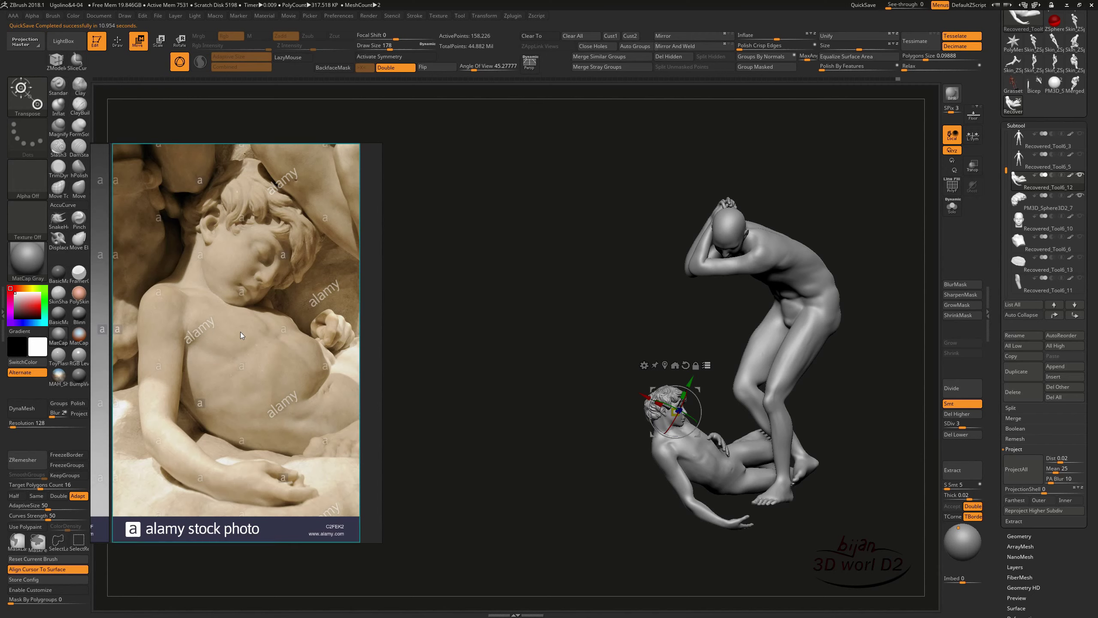
- Load the Ugolino statue photo into the reference panel
scroll(240, 331, down, 5)
double_click(188, 226)
scroll(245, 423, up, 3)
- Pan the reference to the figures' feet and show the remaining figures and the pedestal
drag(245, 424, 204, 395)
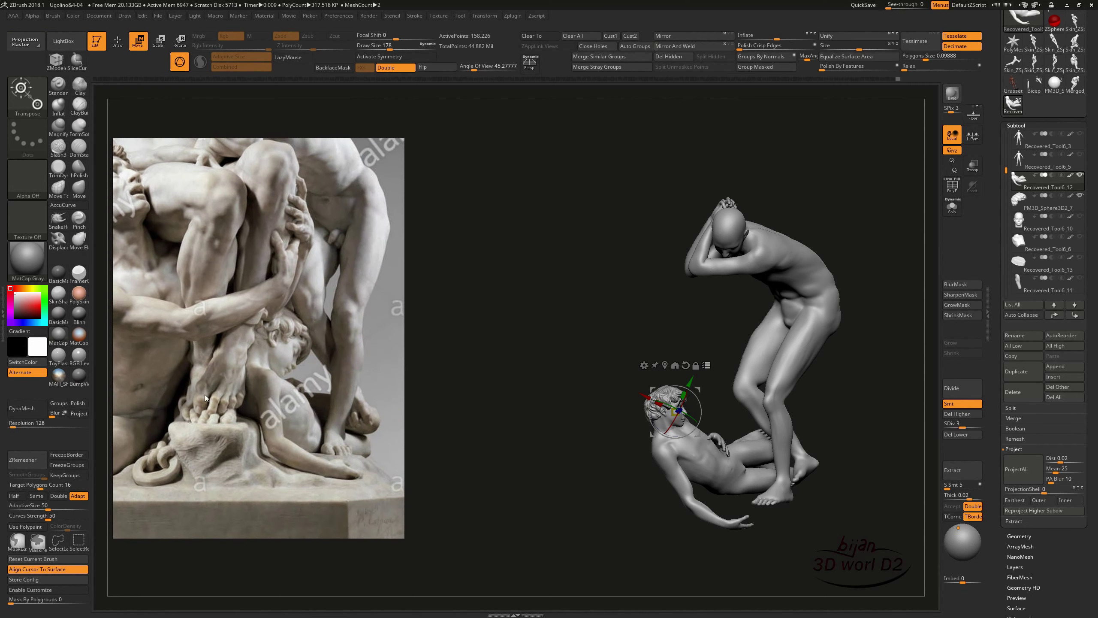
alt+drag(474, 452, 359, 406)
drag(1005, 170, 1002, 207)
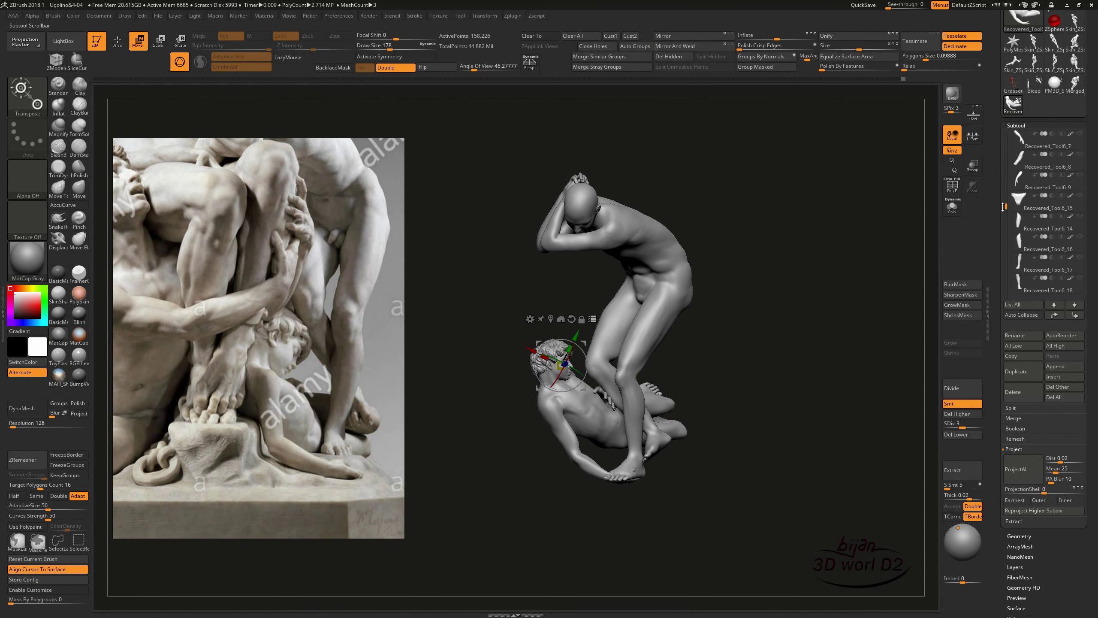
click(1080, 154)
click(1079, 195)
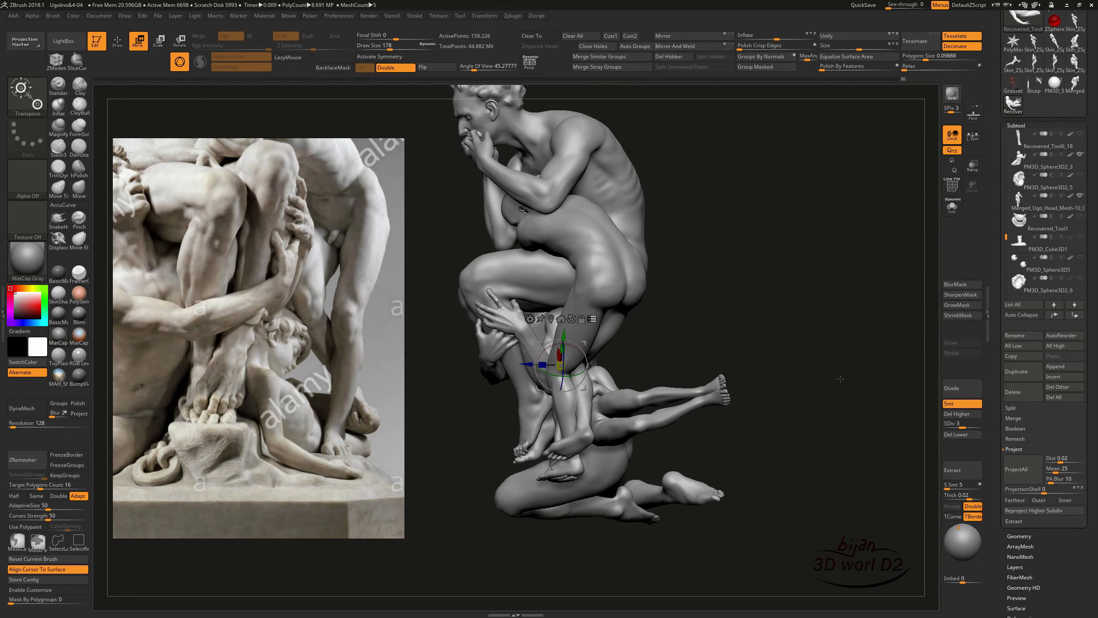
mouse_move(917, 242)
mouse_down()
mouse_move(887, 443)
mouse_move(847, 445)
mouse_up()
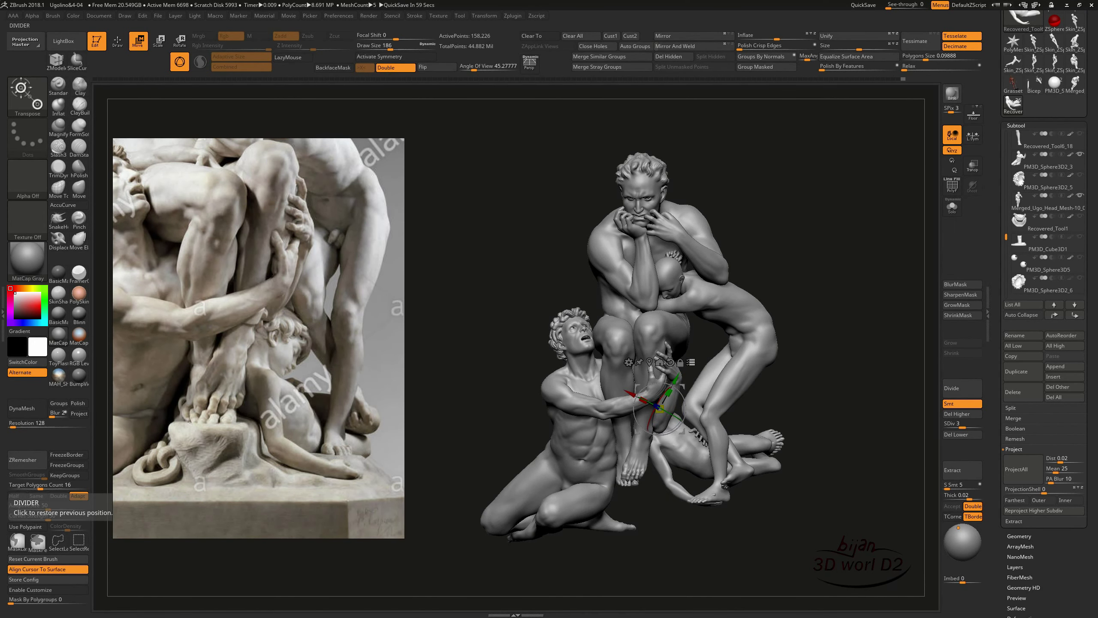
shift+click(1080, 195)
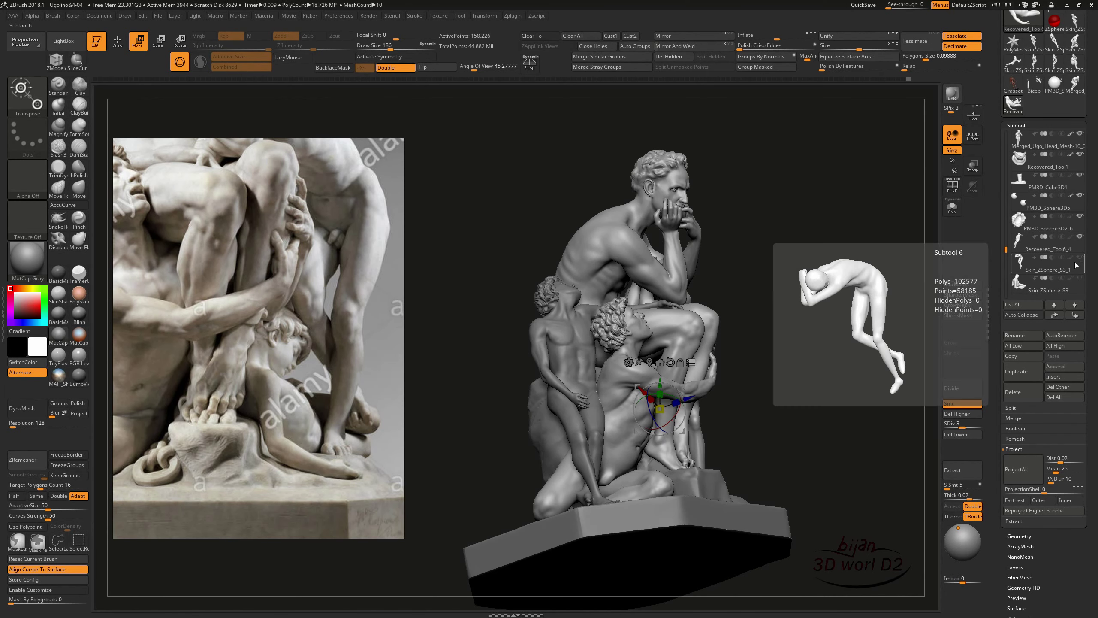
scroll(1046, 217, down, 3)
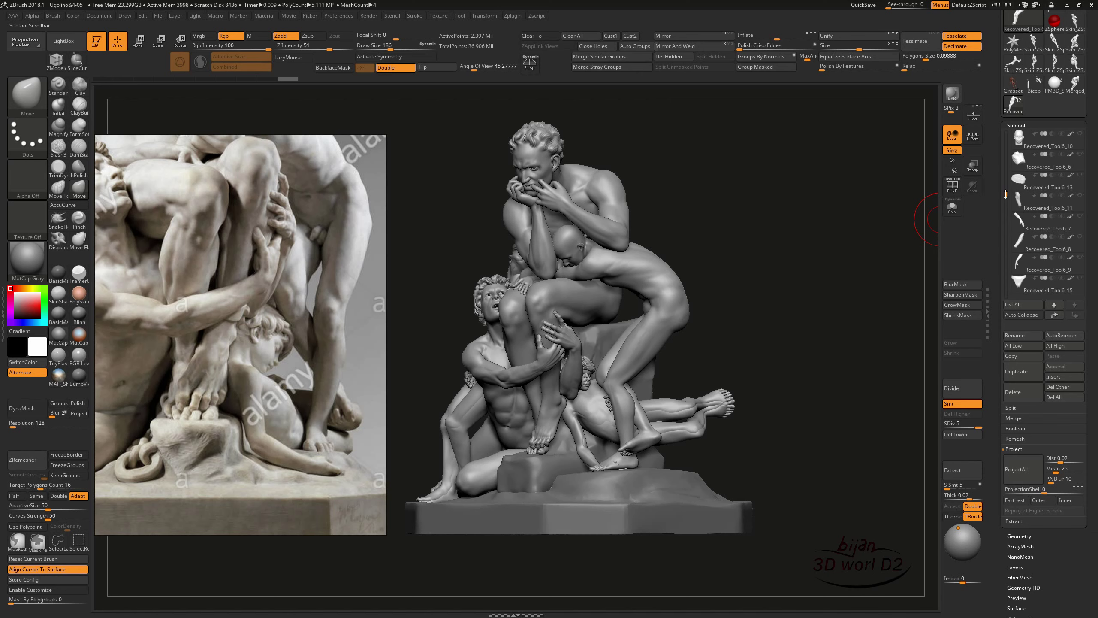
drag(1005, 194, 1005, 169)
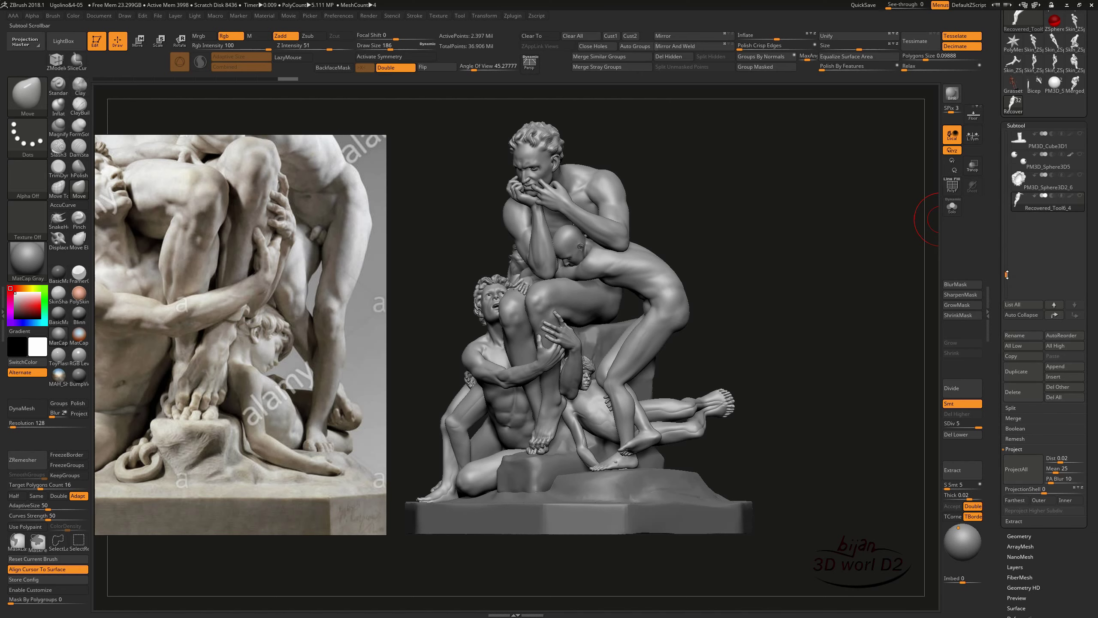
- Select Recovered_Tool6_12 and move and rotate the lower leg and child into place with Transpose
click(1046, 201)
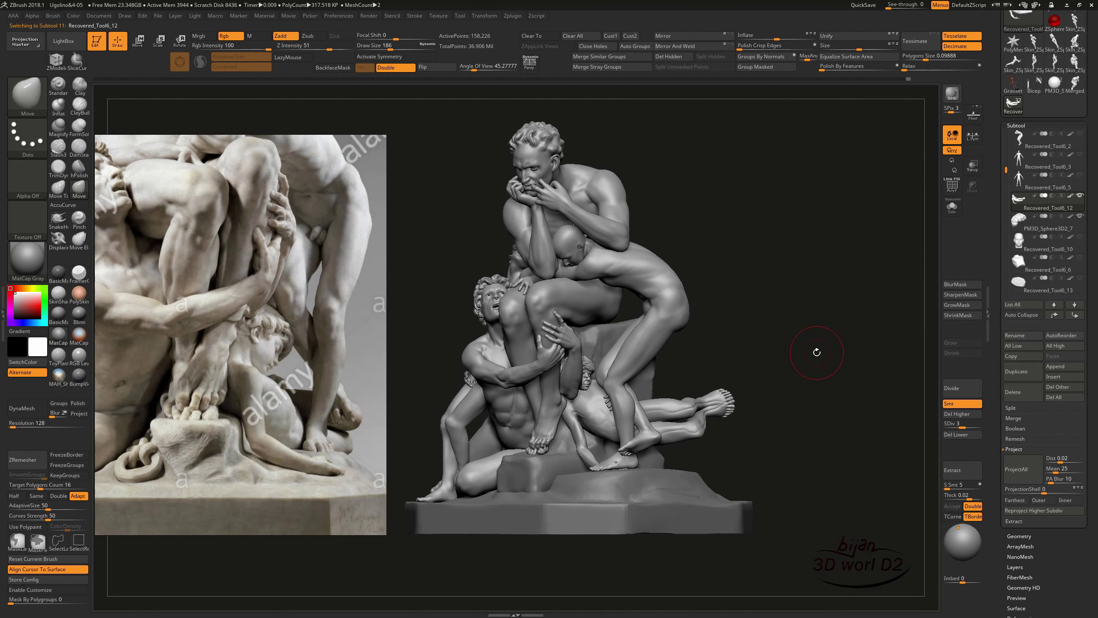
key(w)
drag(588, 376, 620, 397)
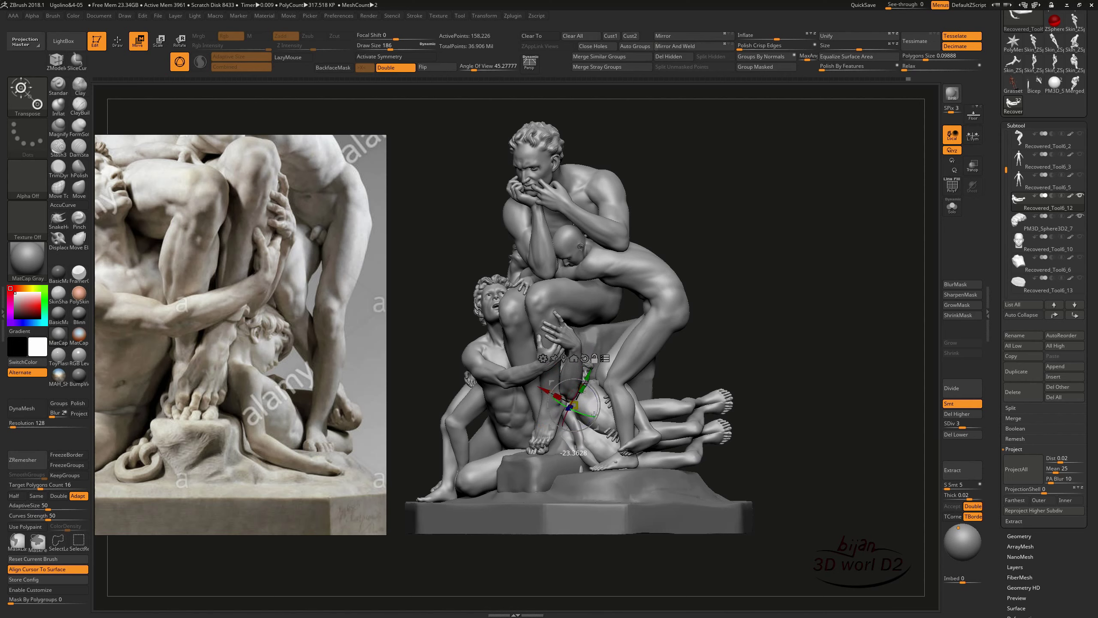
drag(602, 421, 583, 411)
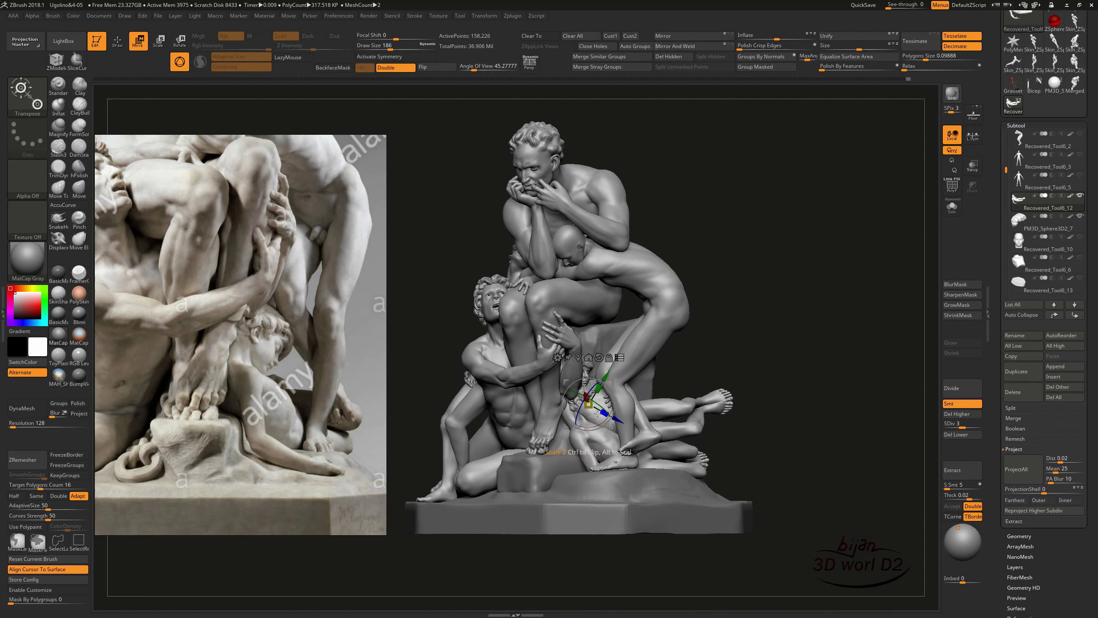
drag(586, 395, 587, 374)
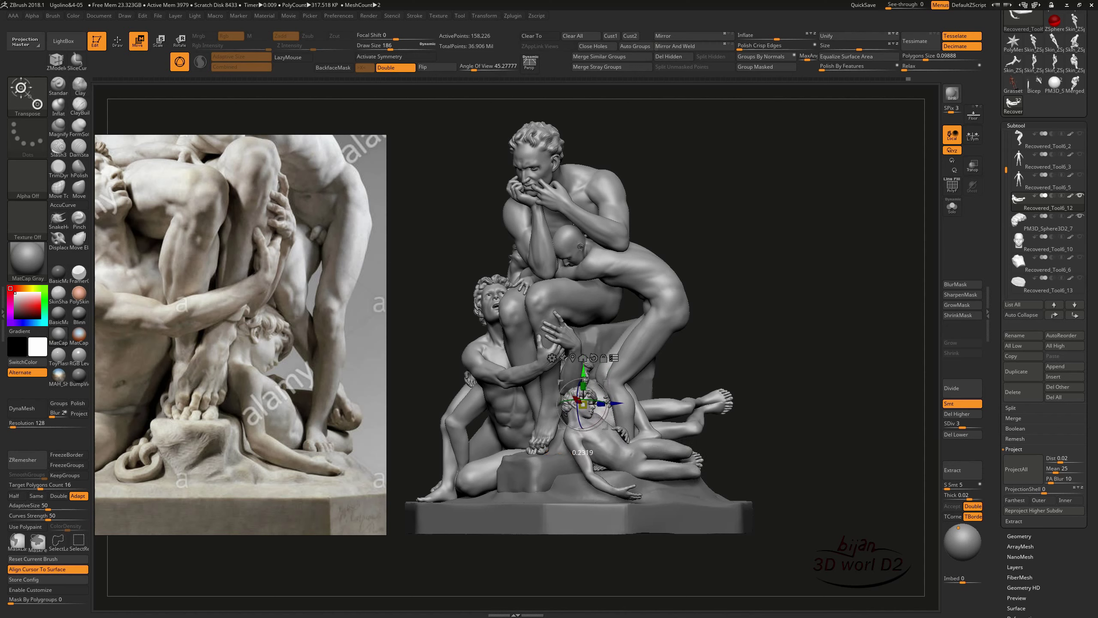
drag(606, 415, 612, 411)
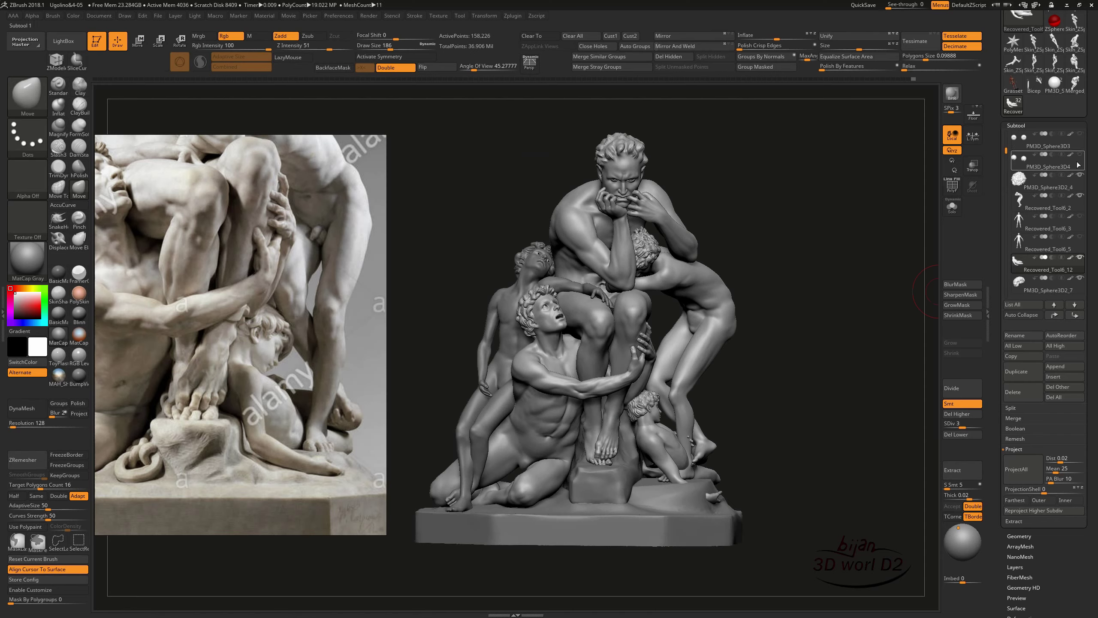
drag(865, 339, 923, 253)
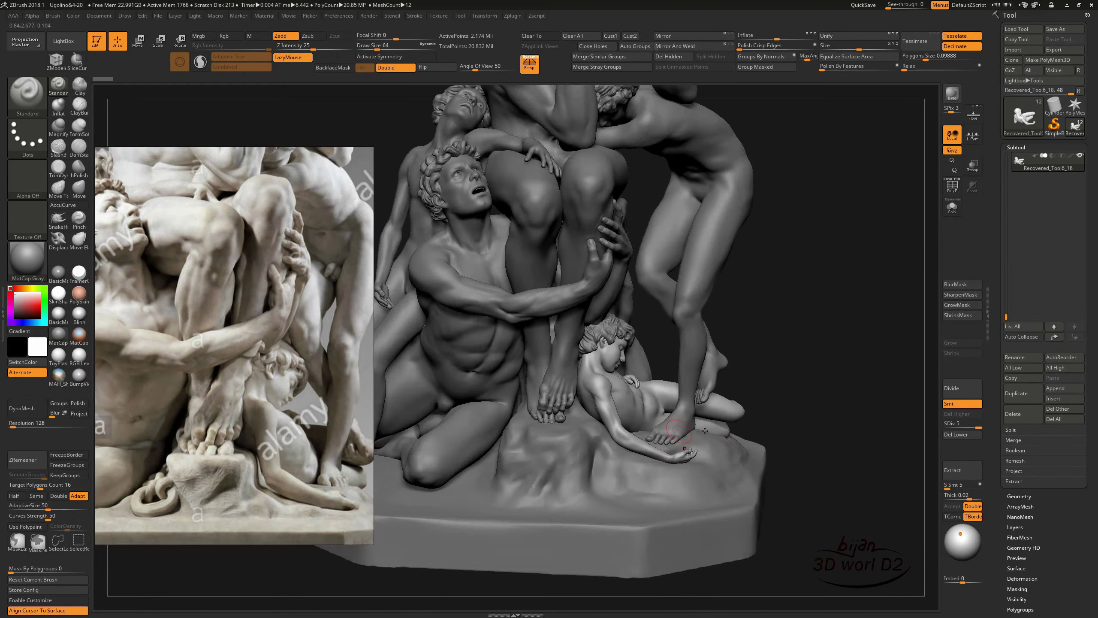
- Zoom into the boy's chest and smooth away its faceted stripes with Shift-Smooth
drag(838, 519, 752, 497)
scroll(590, 408, up, 3)
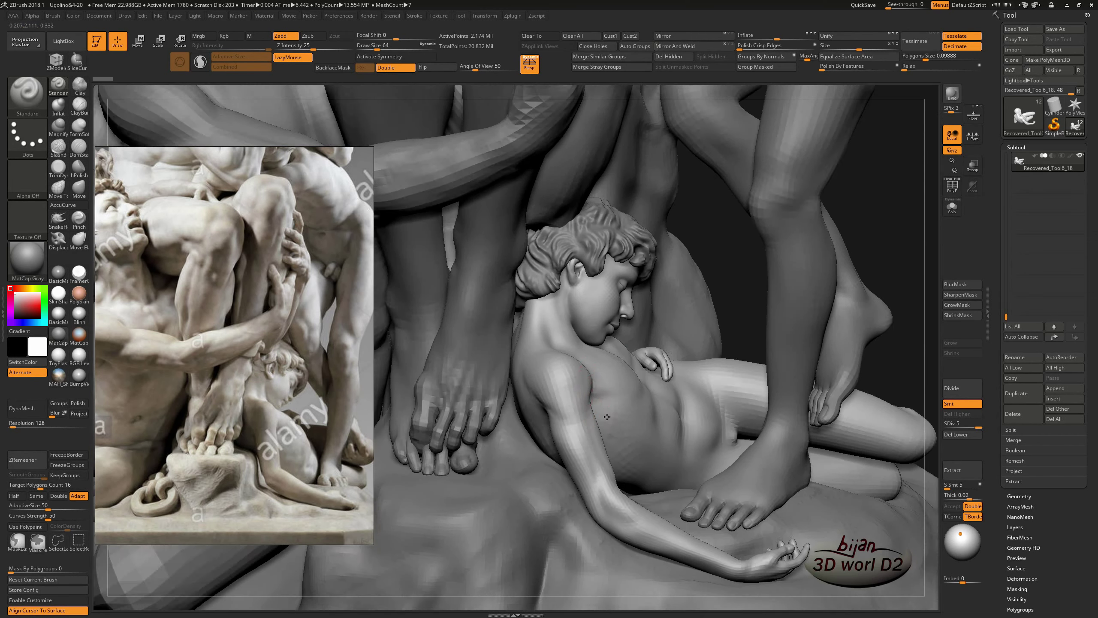
scroll(593, 408, up, 2)
scroll(594, 409, up, 3)
scroll(599, 409, up, 3)
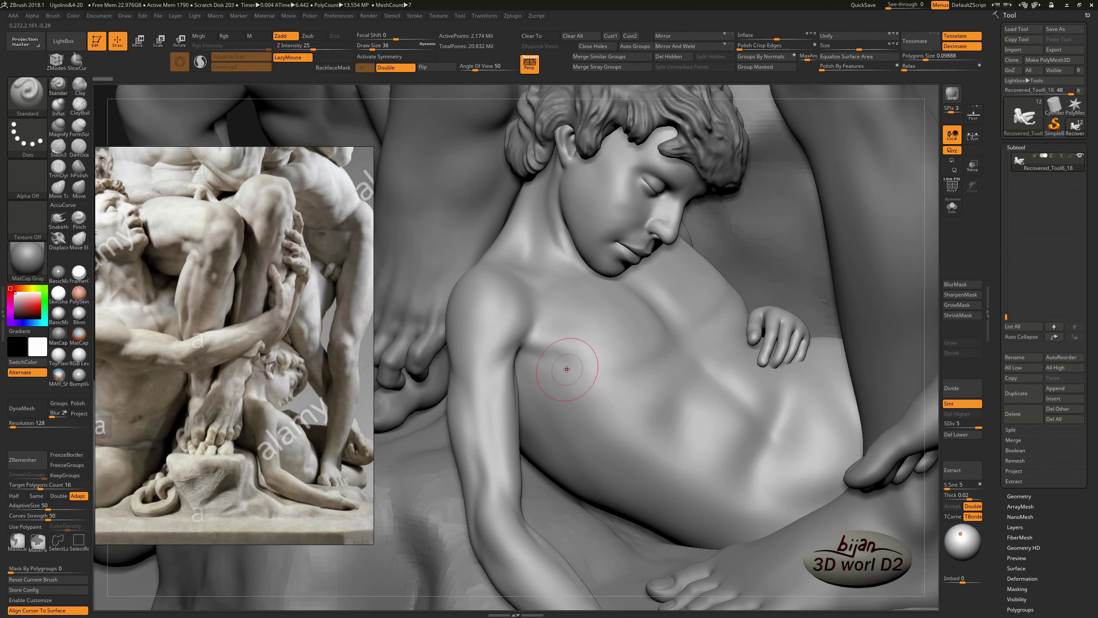
key(shift)
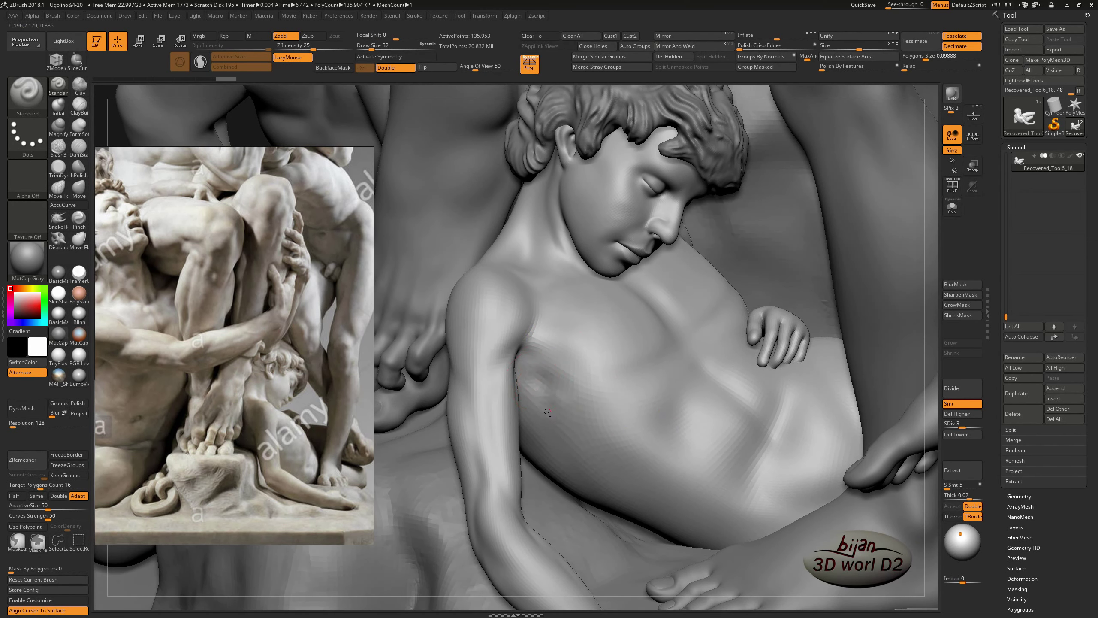
shift+drag(671, 419, 734, 419)
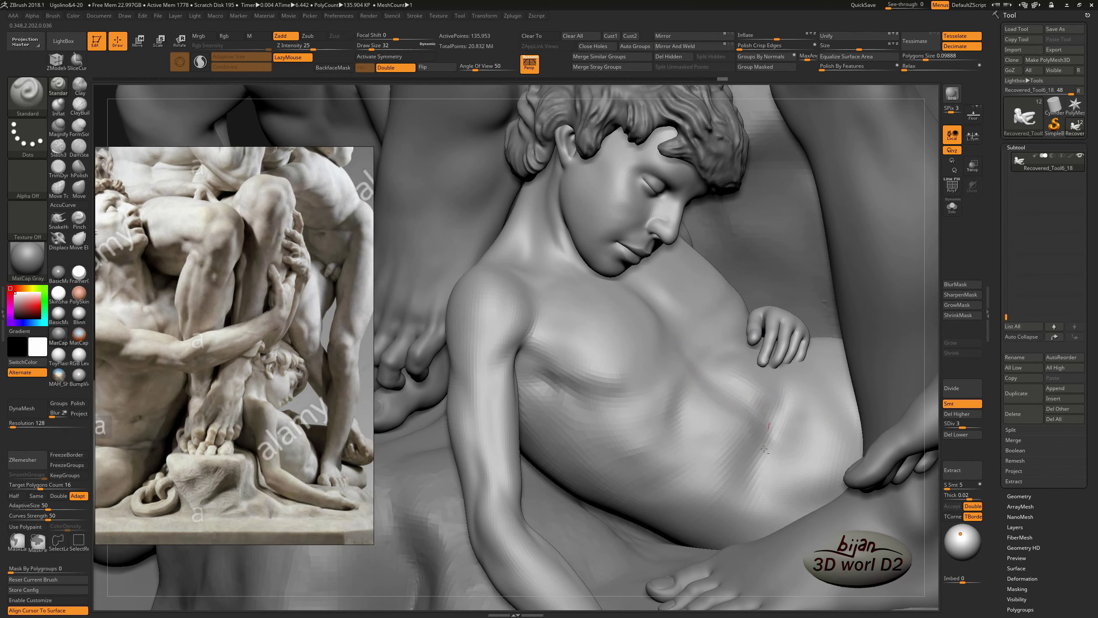
mouse_move(677, 454)
alt+right_down()
mouse_move(643, 384)
mouse_move(497, 389)
alt+right_up()
click(80, 544)
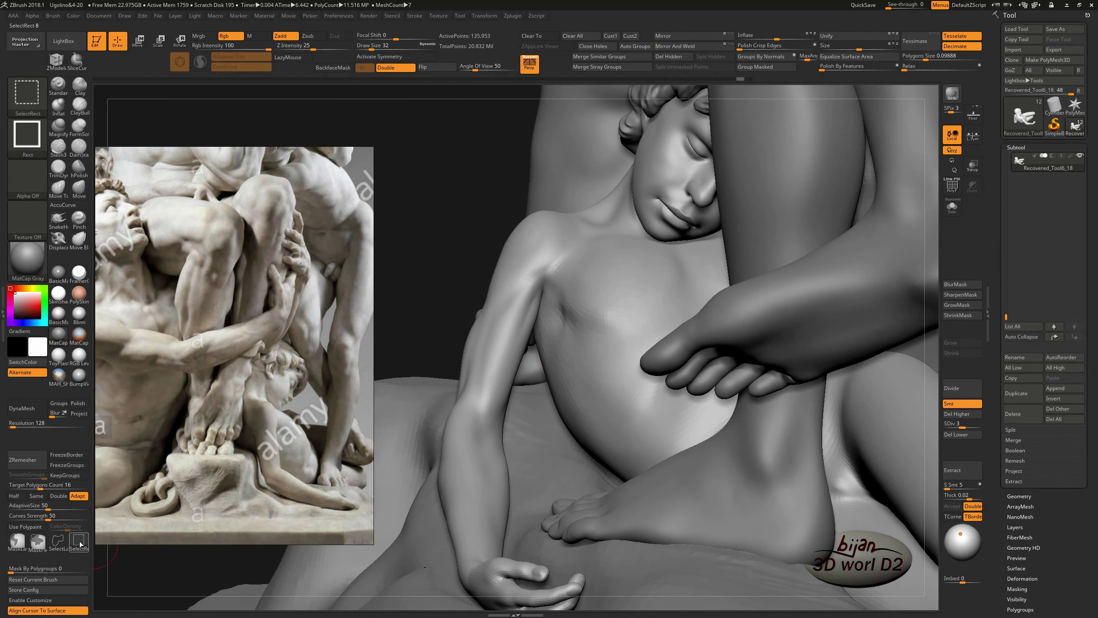
- Solo the chest subtool, unhide all of it, and smooth the chest surface
alt+click(552, 322)
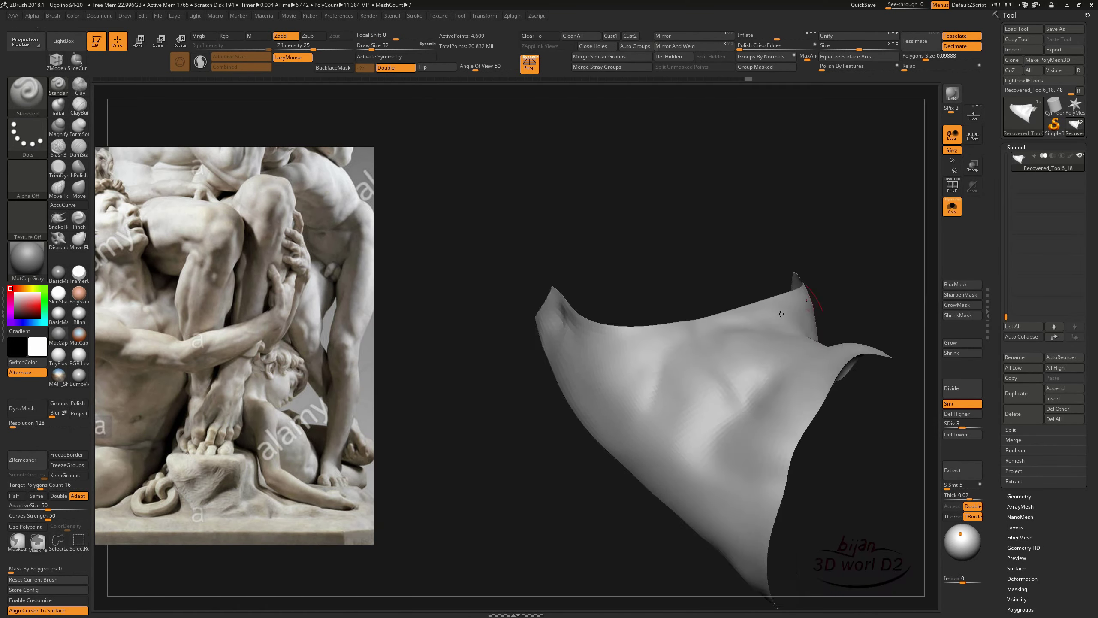
ctrl+shift+click(559, 400)
mouse_move(559, 393)
right_down()
mouse_move(699, 421)
mouse_move(534, 397)
mouse_move(511, 373)
right_up()
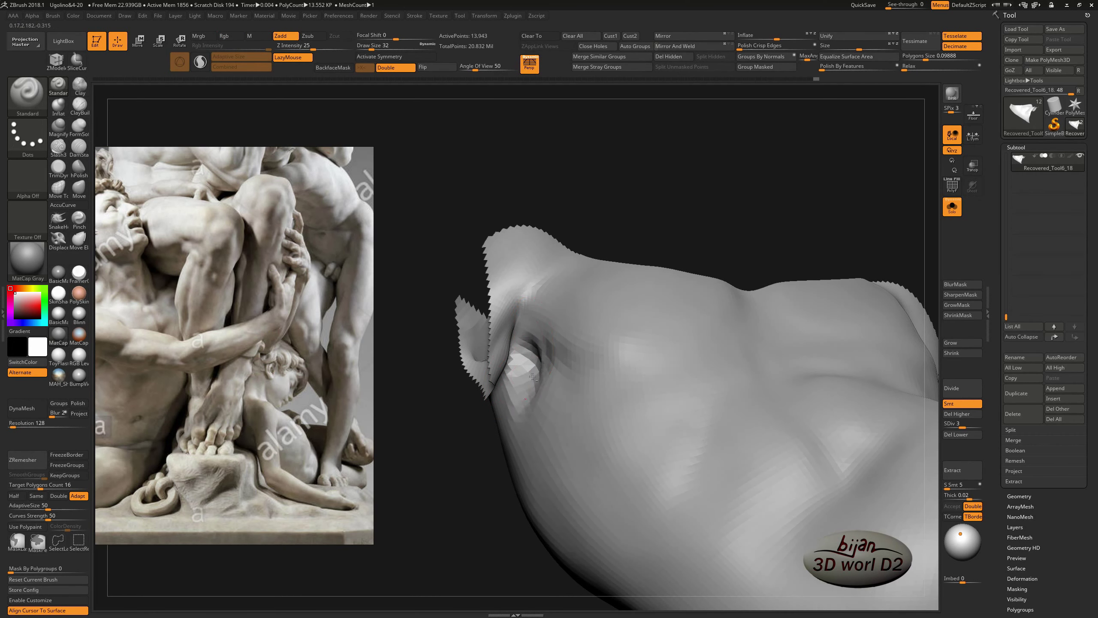
shift+drag(533, 377, 527, 420)
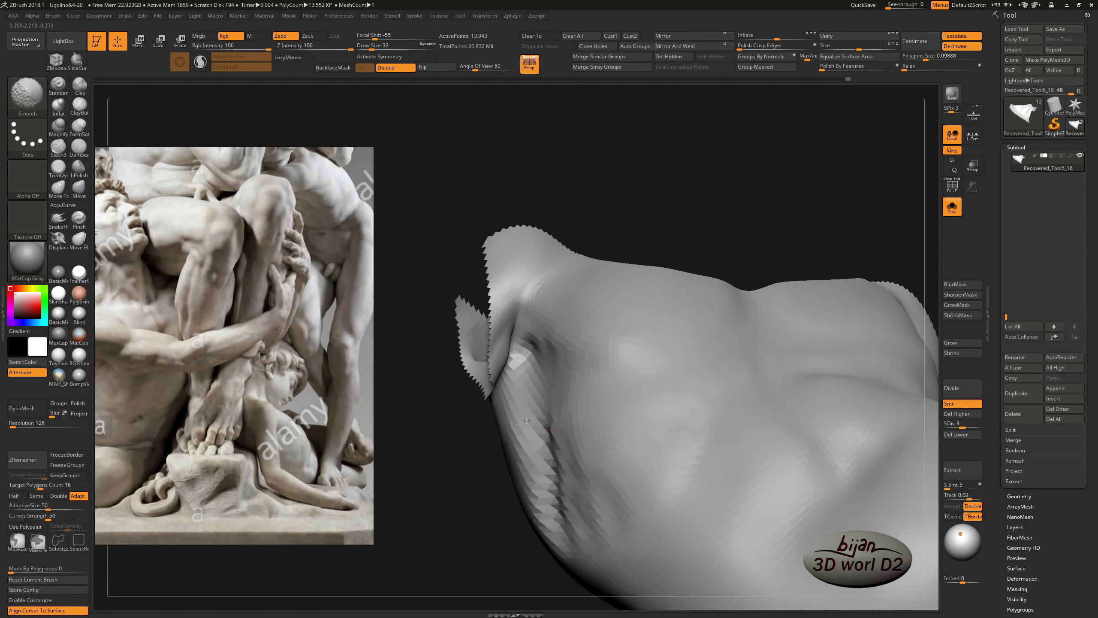
mouse_move(527, 420)
right_down()
mouse_move(752, 326)
mouse_move(860, 309)
mouse_move(724, 294)
right_up()
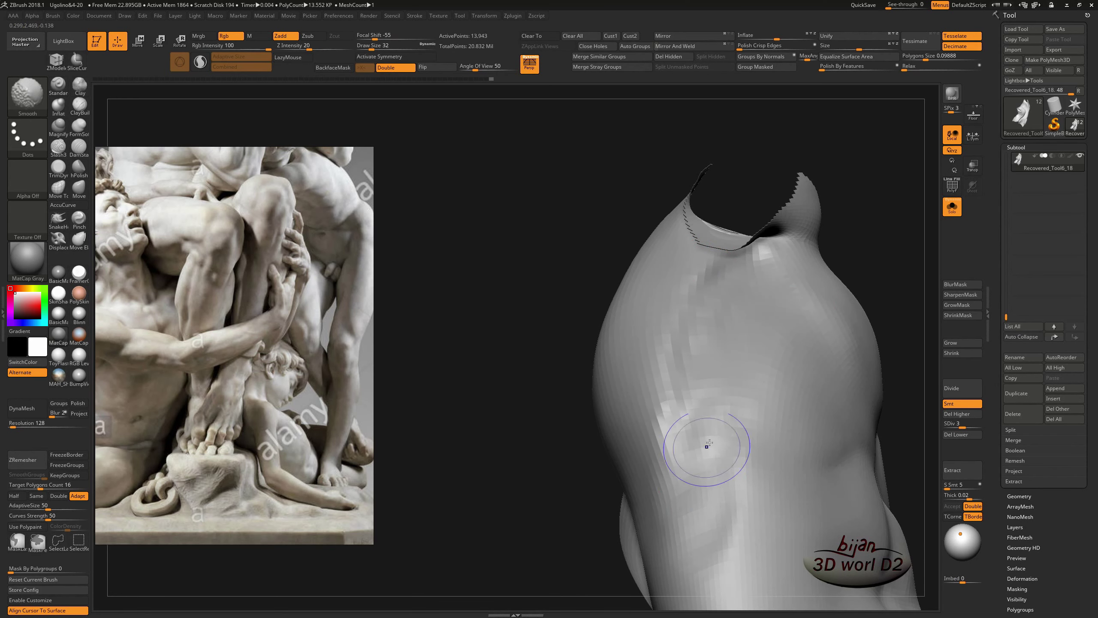
- Reshape the chest around the collar and subdivide the torso to SDiv 4
right_drag(705, 441, 485, 436)
right_drag(541, 276, 699, 277)
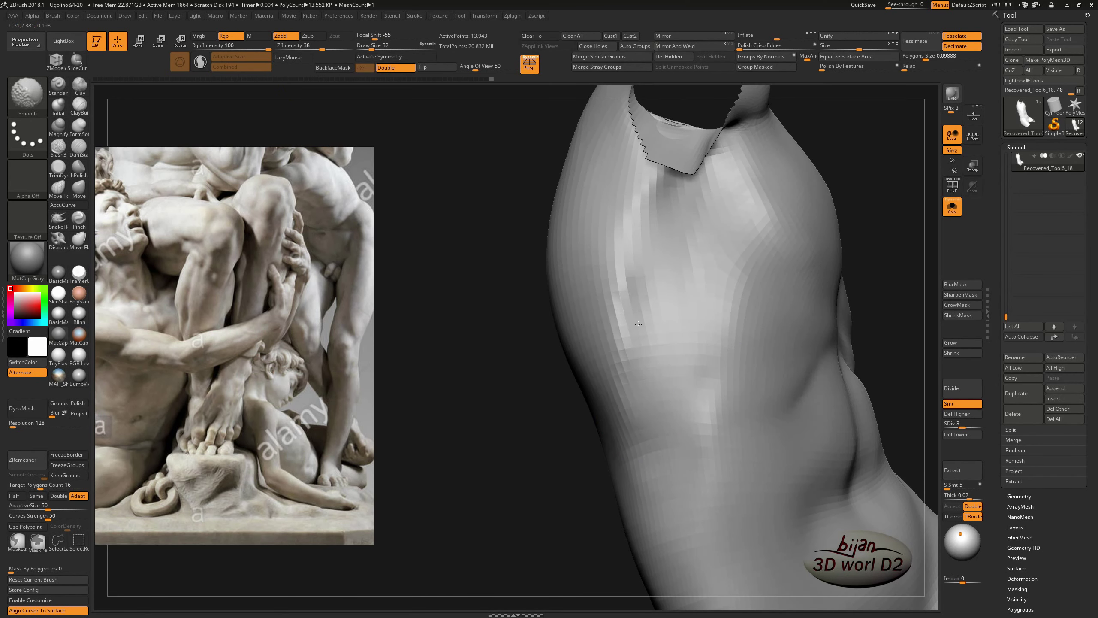
right_drag(688, 407, 666, 294)
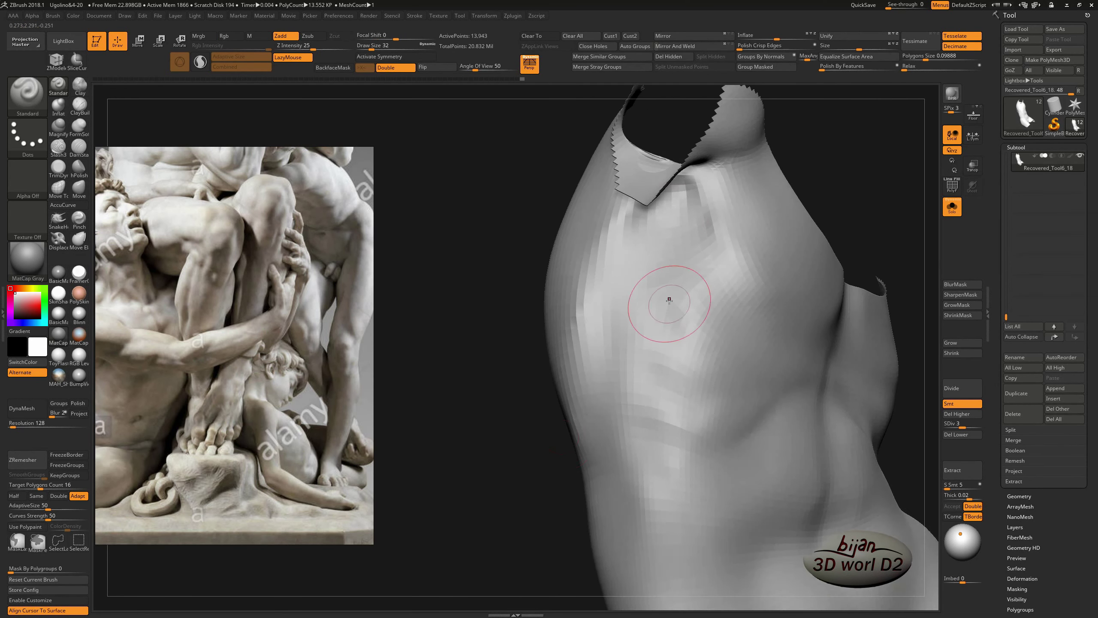
right_drag(665, 250, 687, 225)
shift+drag(701, 259, 691, 381)
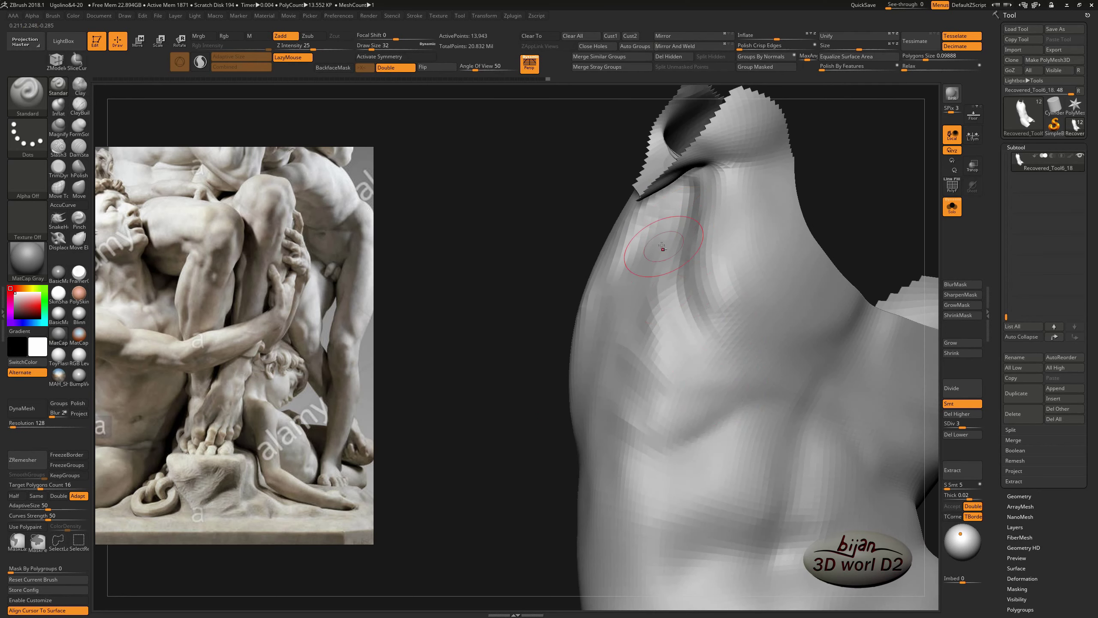
shift+drag(666, 294, 613, 432)
key(ctrl+d)
mouse_move(452, 489)
right_down()
mouse_move(820, 339)
mouse_move(744, 290)
mouse_move(690, 233)
right_up()
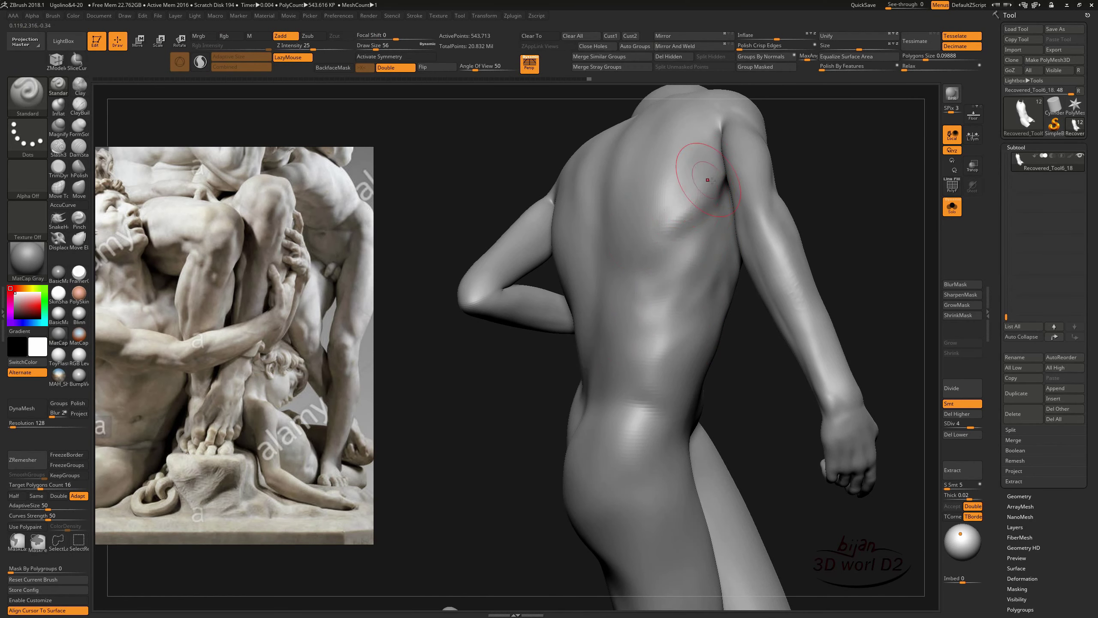
- Carve a deeper groove along the boy's spine with DamStandard, smoothing with Shift
mouse_move(642, 341)
right_down()
mouse_move(752, 368)
mouse_move(581, 187)
right_up()
key(b)
key(d)
key(s)
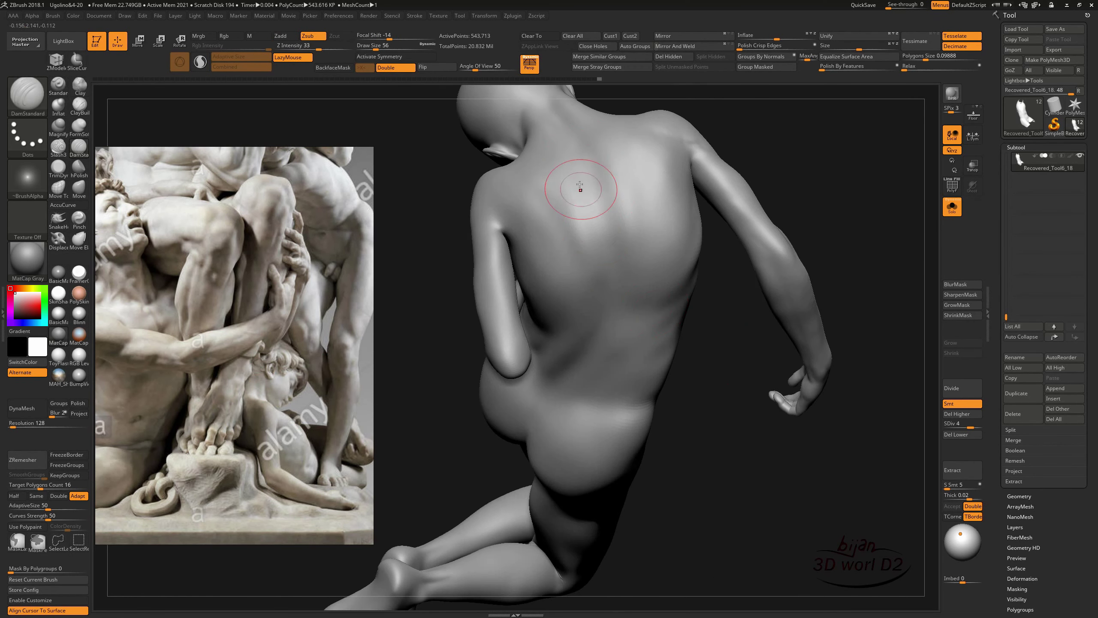
right_drag(580, 359, 574, 390)
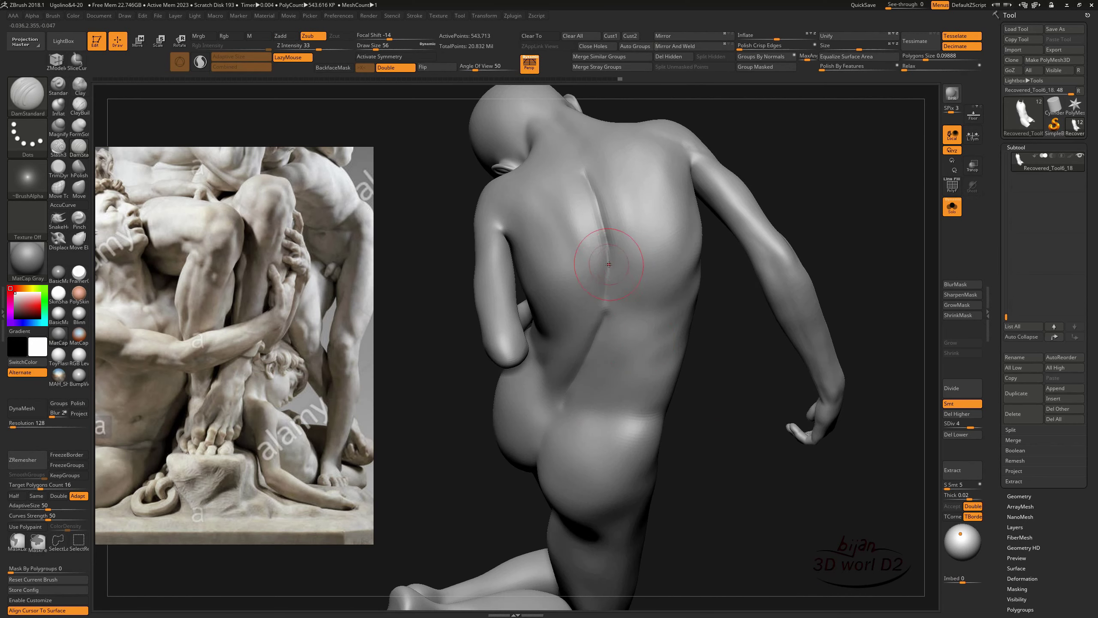
key(shift)
- Adjust the shoulder and torso forms with the Move brush
right_drag(724, 343, 771, 319)
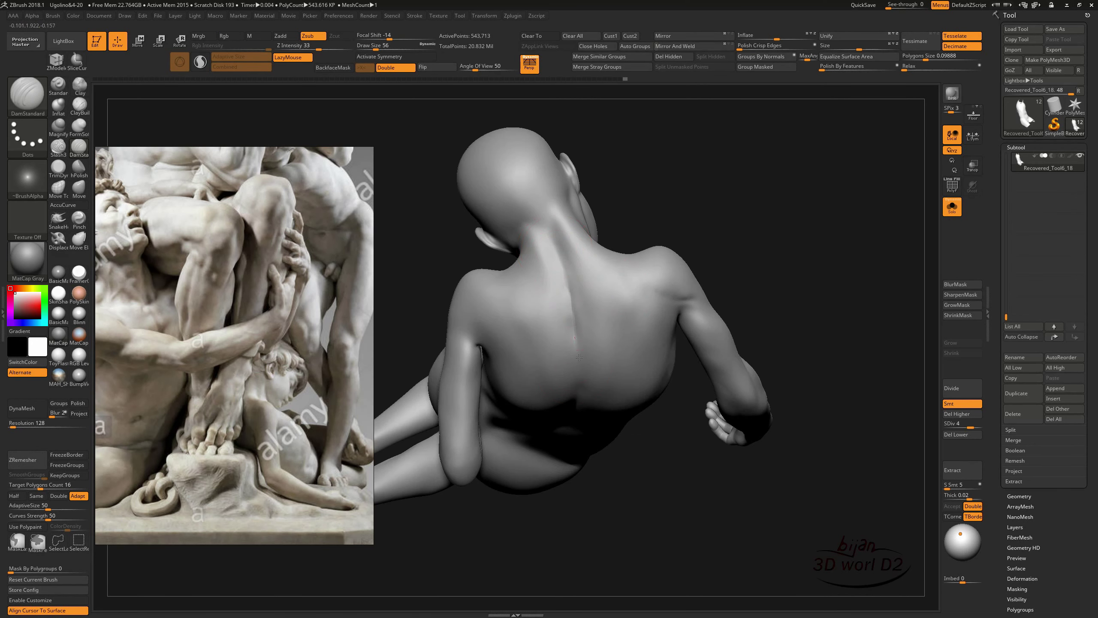
right_drag(580, 357, 777, 309)
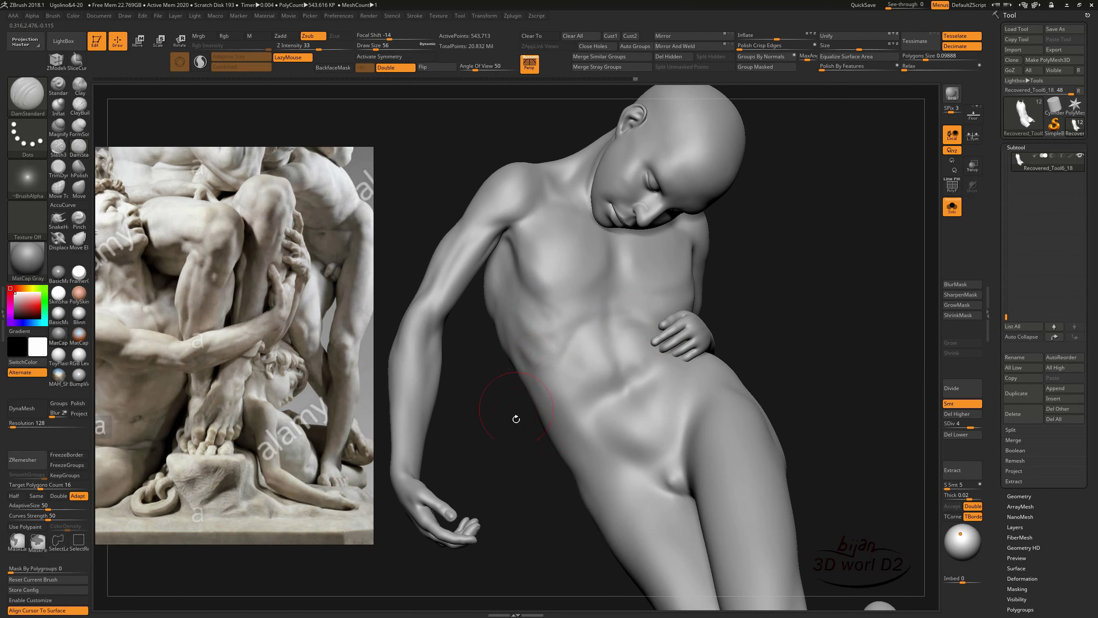
right_drag(516, 419, 706, 269)
key(b)
key(m)
key(v)
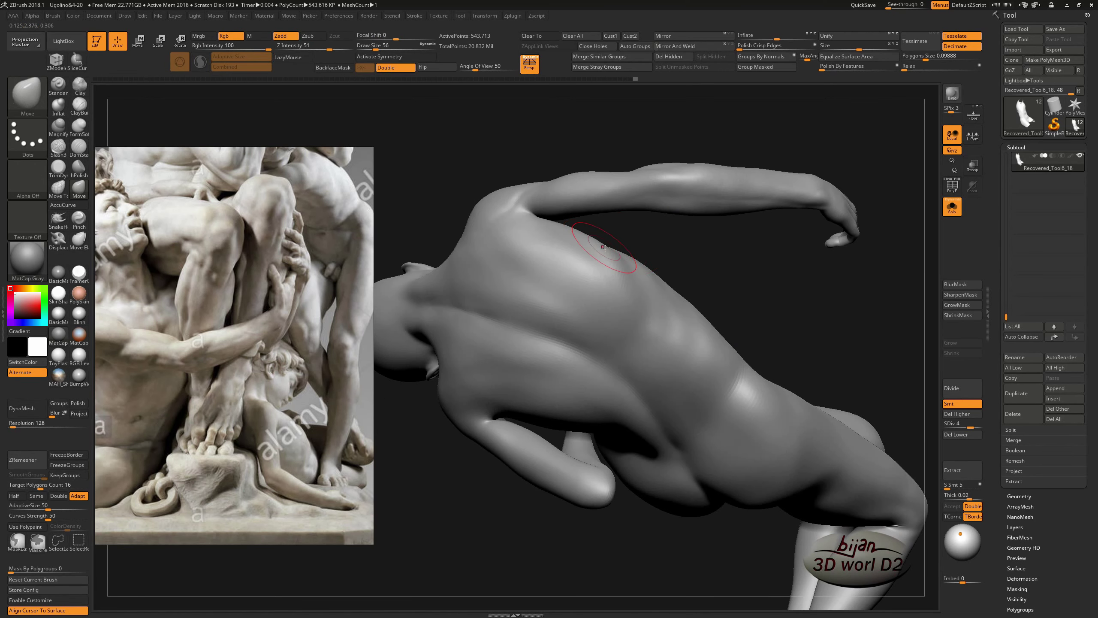
mouse_move(604, 248)
right_down()
mouse_move(522, 434)
mouse_move(512, 331)
mouse_move(856, 368)
mouse_move(826, 380)
mouse_move(777, 437)
mouse_move(703, 316)
right_up()
- Build up the hips and groin with the DamStandard and ClayBuildup brushes
key(b)
key(d)
key(s)
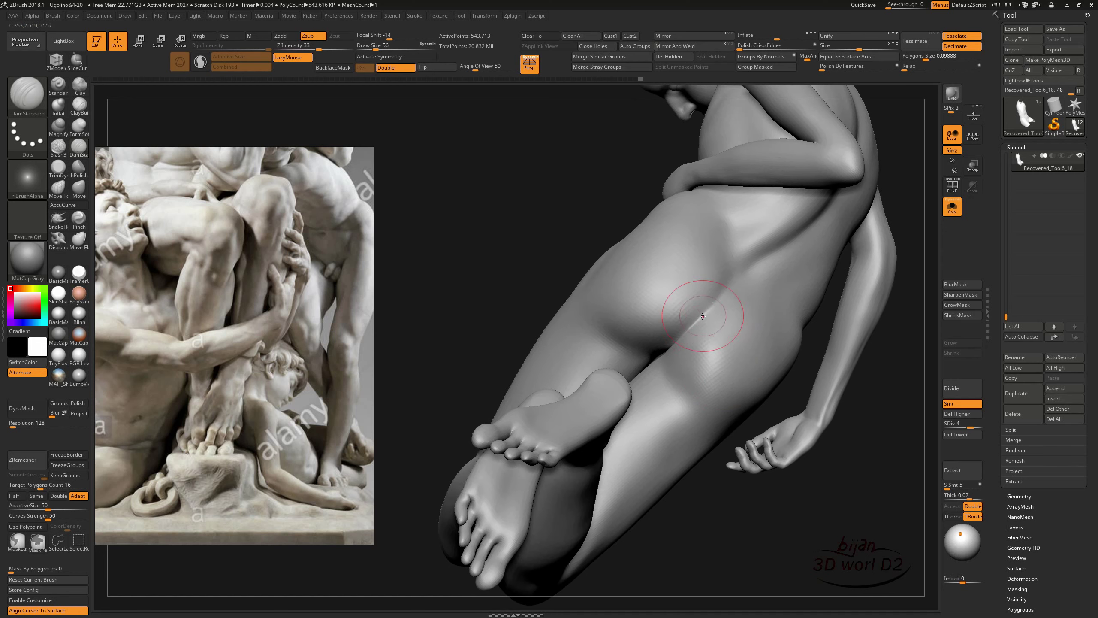
mouse_move(882, 356)
right_down()
mouse_move(724, 224)
mouse_move(730, 284)
mouse_move(600, 363)
mouse_move(802, 507)
mouse_move(712, 310)
mouse_move(779, 483)
mouse_move(588, 416)
mouse_move(739, 345)
right_up()
key(b)
key(c)
key(b)
mouse_move(724, 394)
right_down()
mouse_move(809, 441)
mouse_move(679, 533)
mouse_move(690, 408)
right_up()
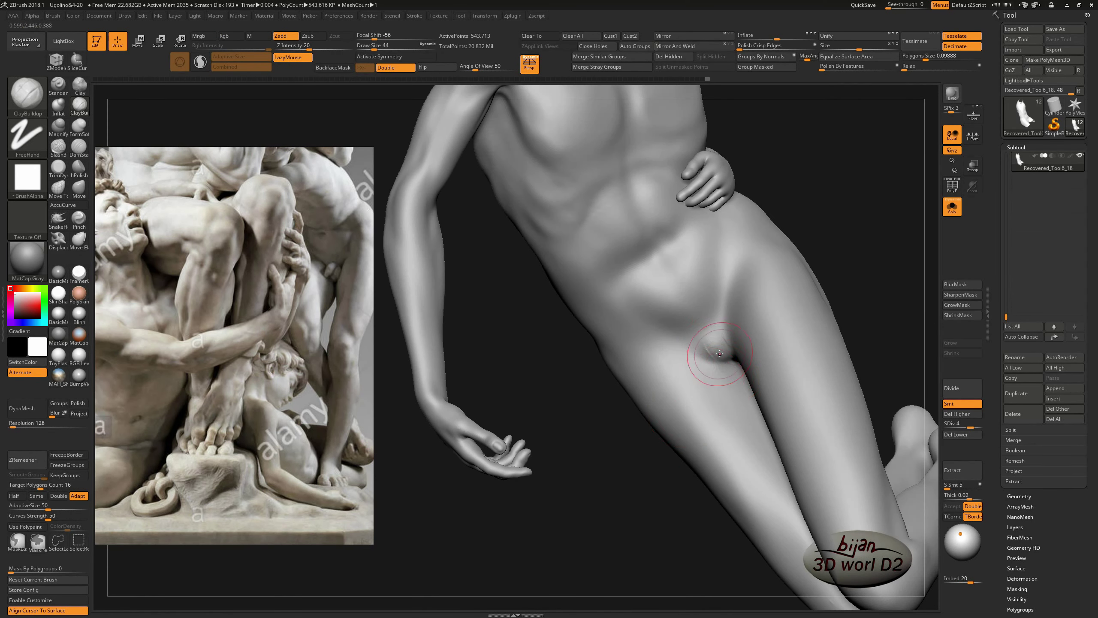
mouse_move(720, 354)
right_down()
mouse_move(586, 461)
mouse_move(494, 330)
mouse_move(569, 424)
mouse_move(570, 258)
right_up()
- Drop to SDiv 2 and inflate the boy's arm with the Inflate brush
key(shift+d)
key(shift+d)
key(b)
key(i)
key(n)
mouse_move(527, 405)
right_down()
mouse_move(488, 281)
mouse_move(558, 332)
mouse_move(441, 404)
mouse_move(694, 410)
mouse_move(655, 356)
right_up()
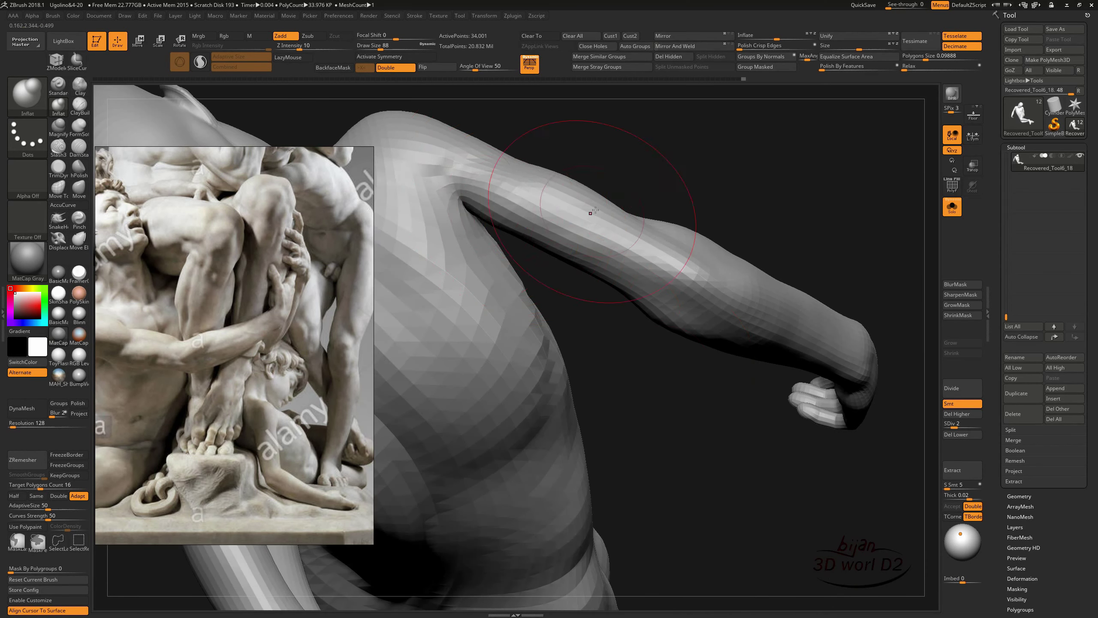
mouse_move(595, 210)
right_down()
mouse_move(522, 290)
mouse_move(735, 303)
right_up()
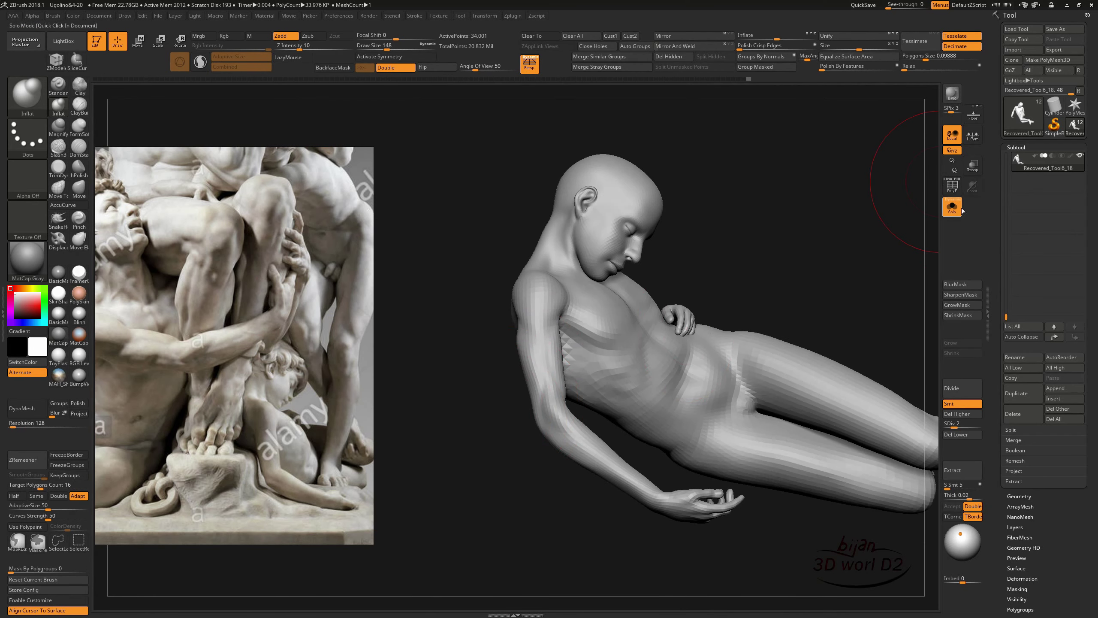
- Isolate the sleeping boy, pick ClayBuildup, and raise him to SDiv 3 around the neck and shoulder
click(952, 206)
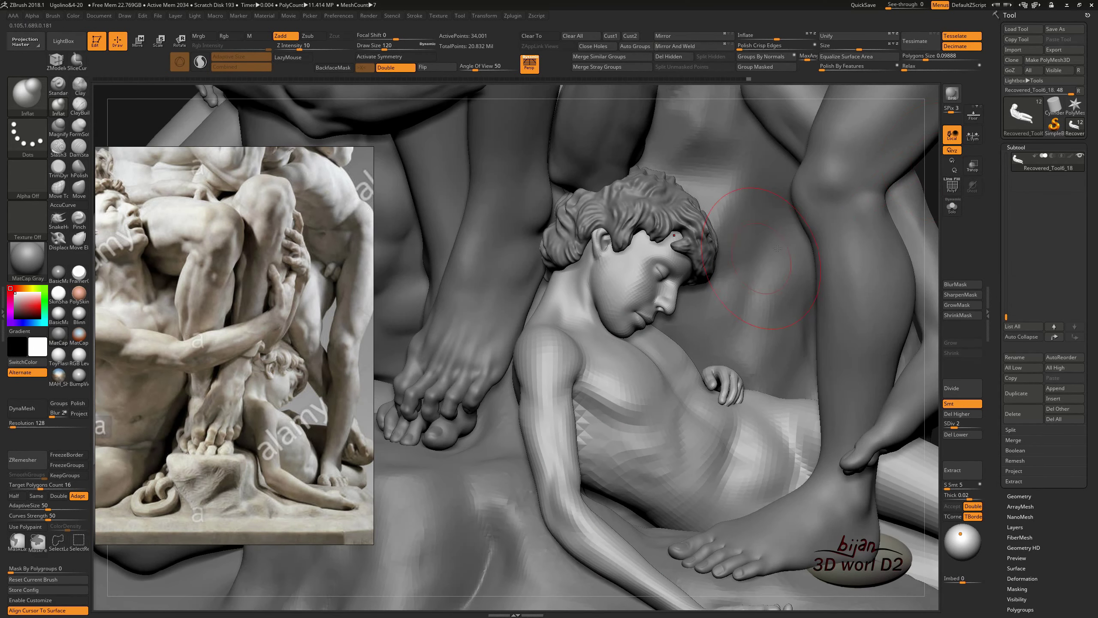
click(952, 206)
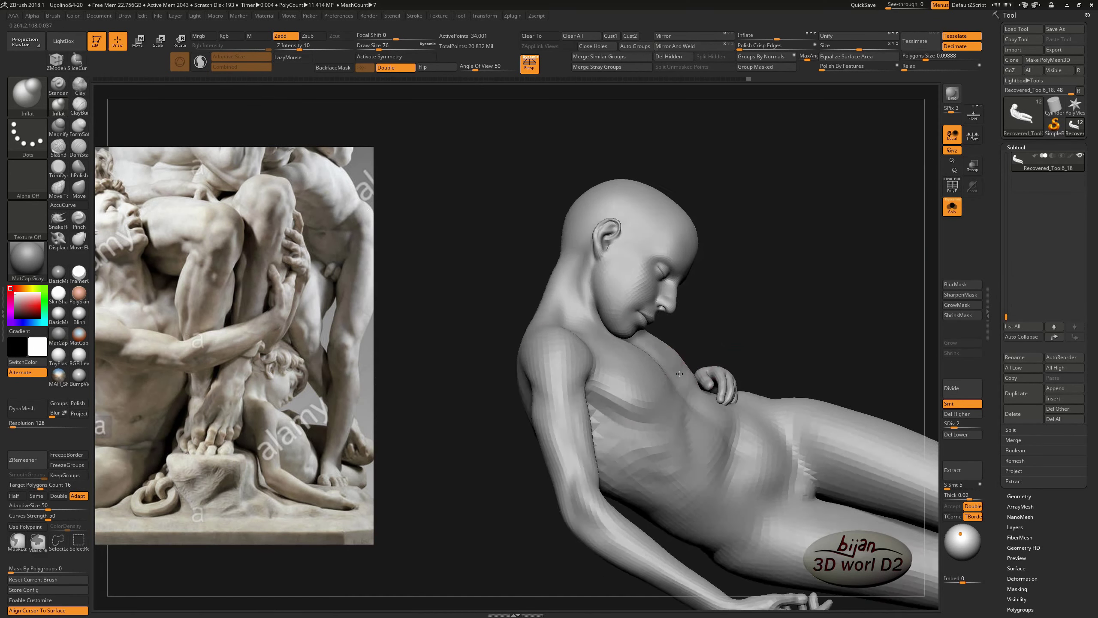
key(b)
key(c)
key(b)
mouse_move(680, 372)
alt+right_down()
mouse_move(583, 403)
mouse_move(606, 385)
alt+right_up()
right_drag(606, 338, 570, 466)
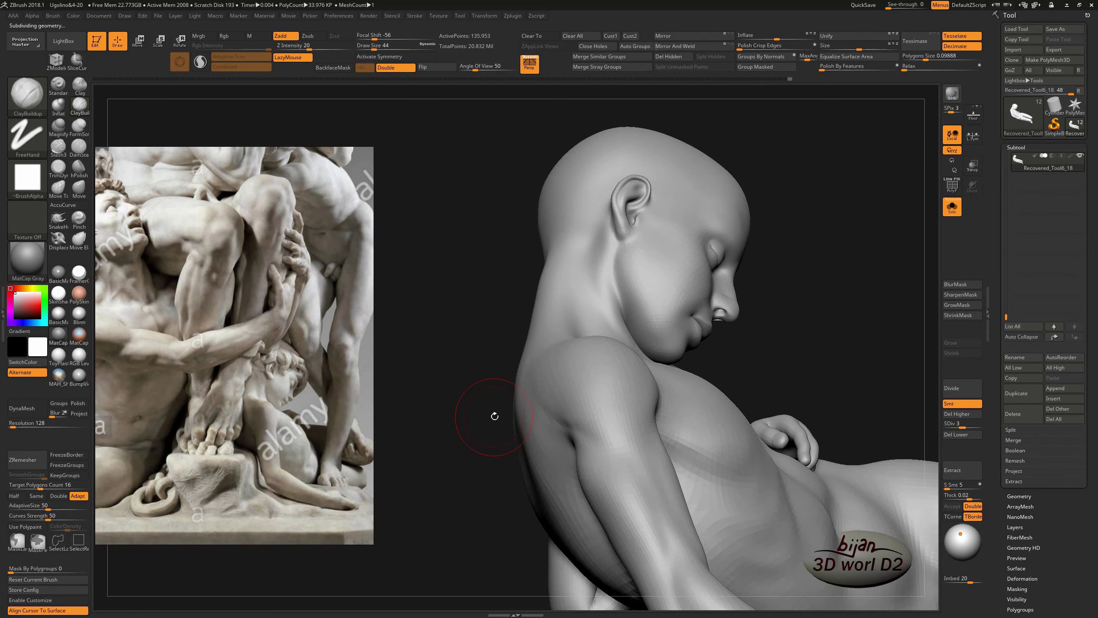
key(d)
mouse_move(553, 402)
right_down()
mouse_move(657, 373)
mouse_move(613, 306)
mouse_move(604, 208)
right_up()
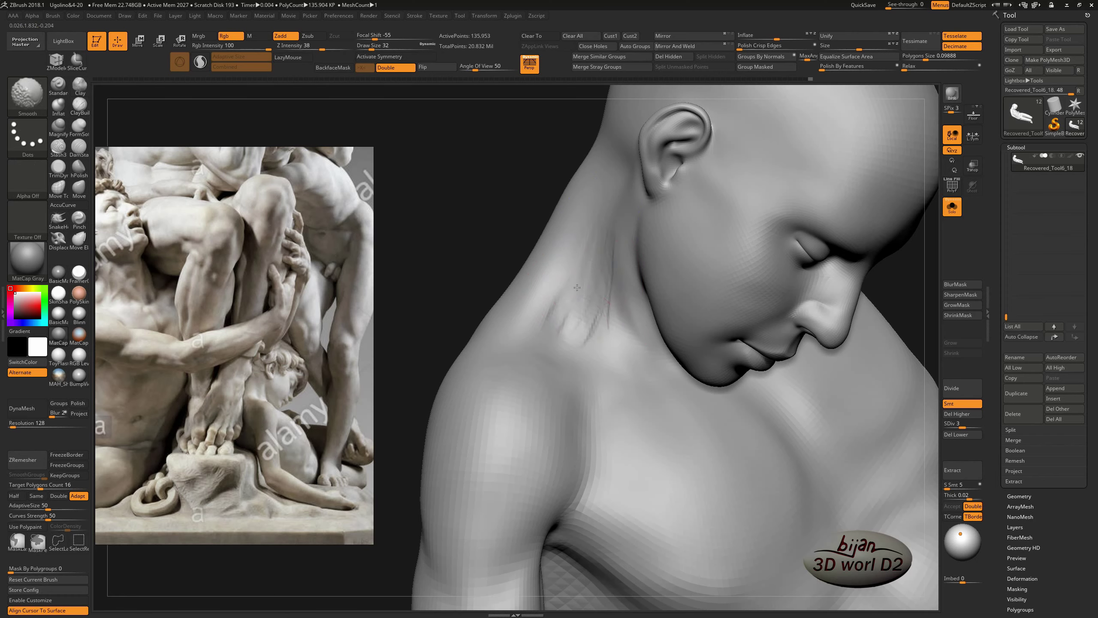
mouse_move(575, 291)
right_down()
mouse_move(537, 322)
mouse_move(712, 328)
mouse_move(639, 406)
right_up()
- Switch to DamStandard and carve a crease line across the boy's upper back
key(b)
key(d)
key(s)
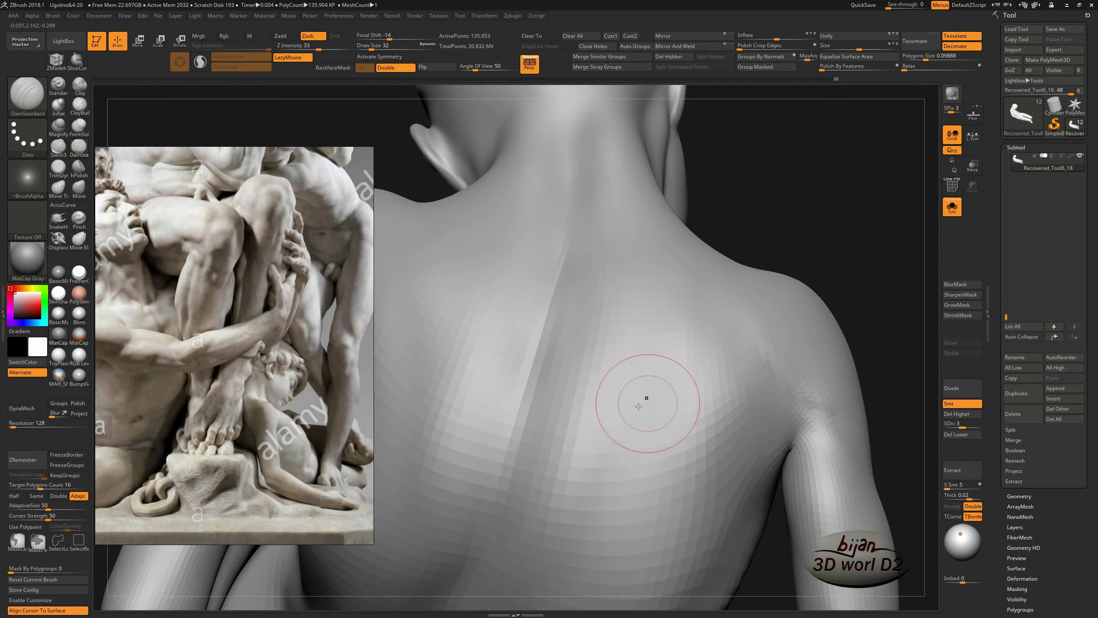
right_drag(571, 510, 658, 366)
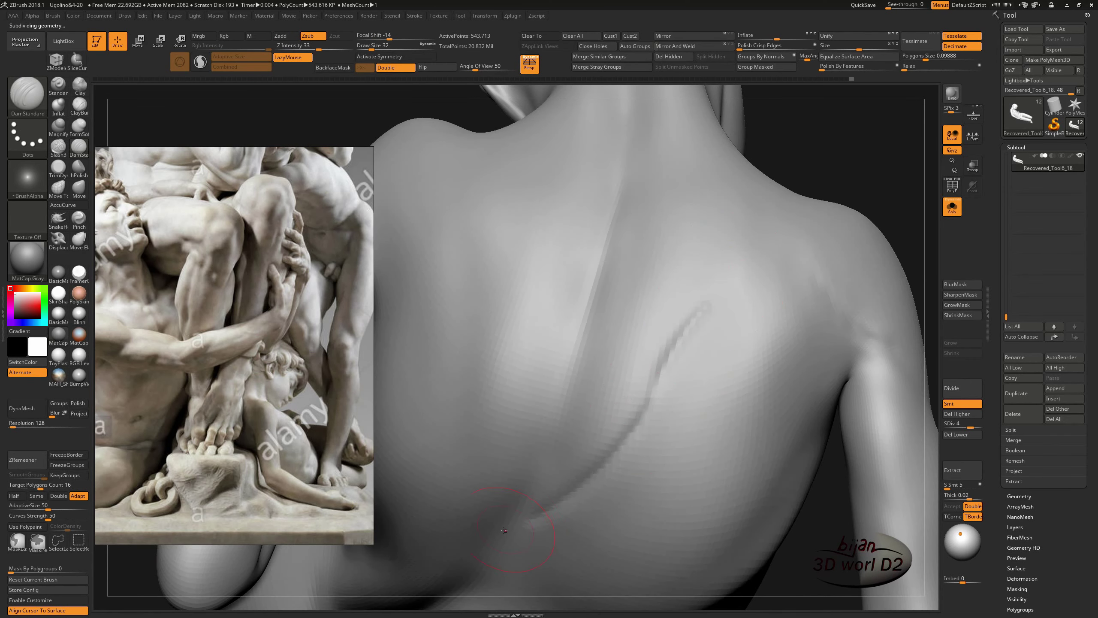
right_drag(619, 426, 752, 341)
right_drag(688, 369, 830, 228)
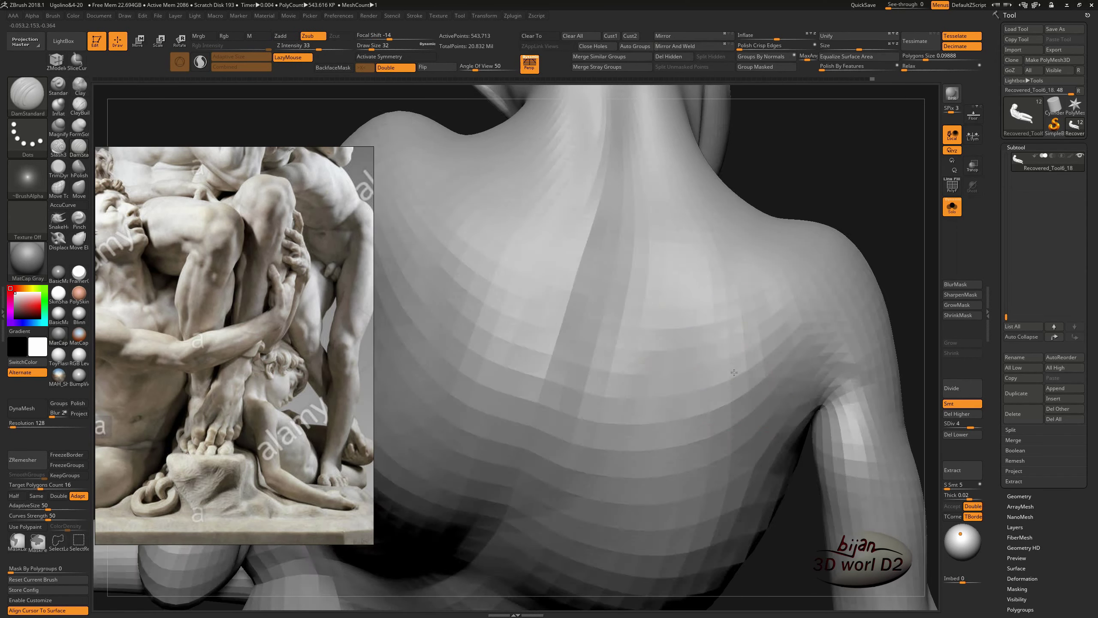
right_drag(777, 294, 788, 264)
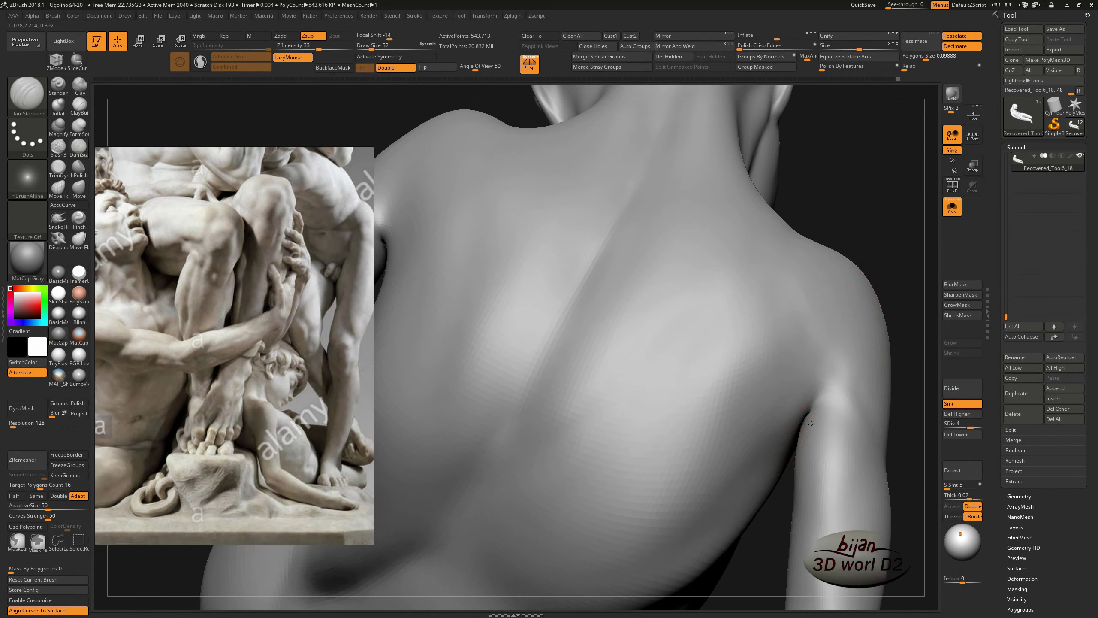
- Build up clay volume on the boy's back, checking the upper arm from several angles
right_drag(812, 424, 880, 405)
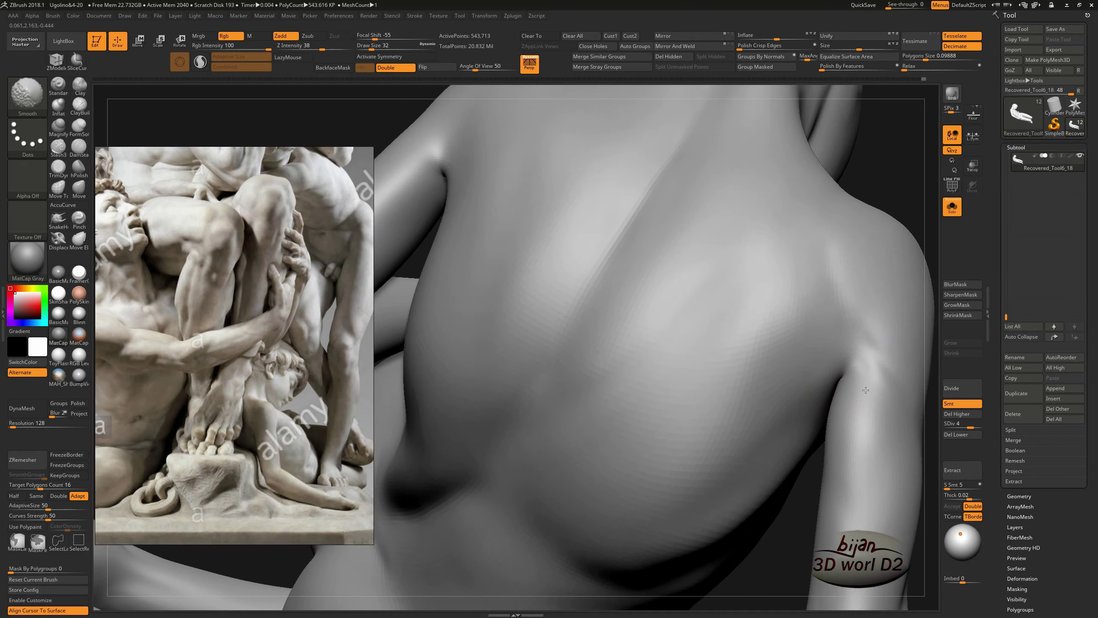
right_drag(865, 390, 762, 240)
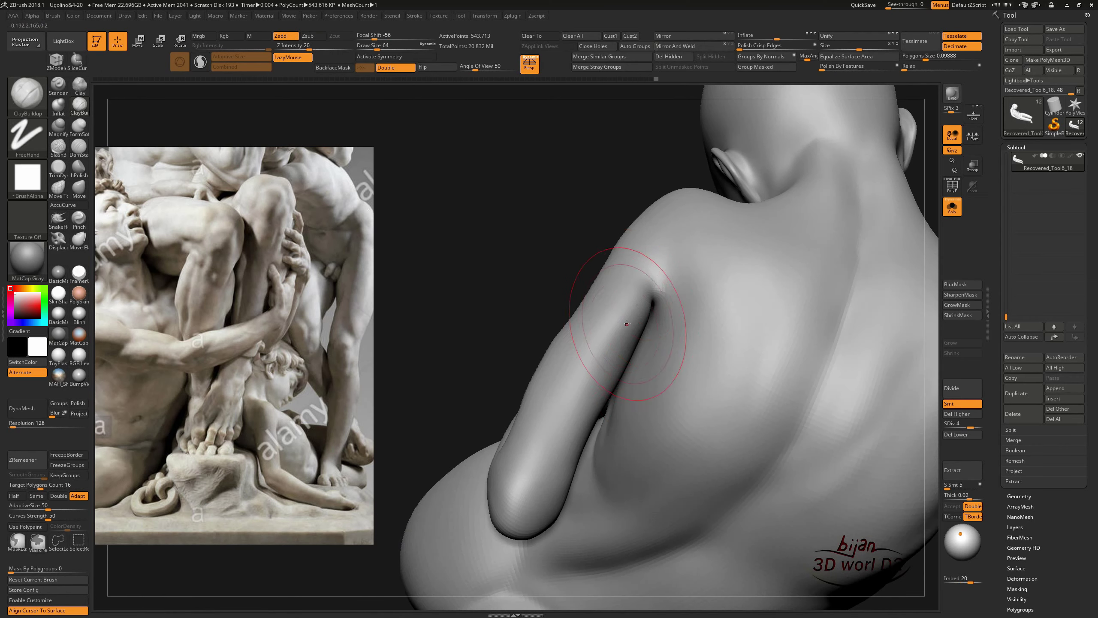
mouse_move(634, 339)
right_down()
mouse_move(628, 317)
mouse_move(675, 179)
right_up()
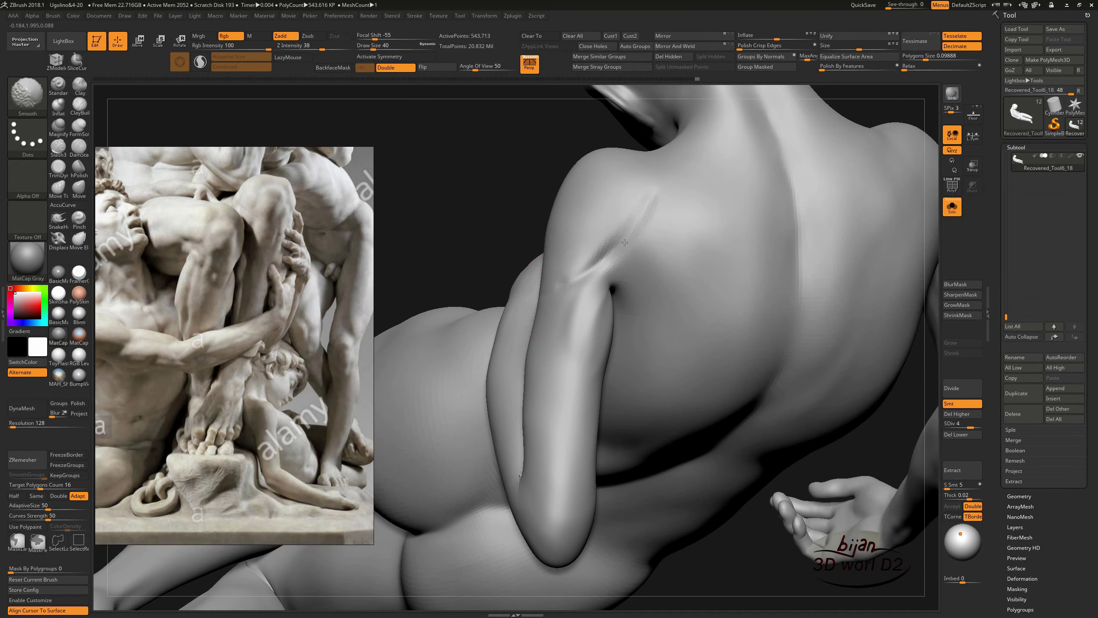
right_drag(671, 256, 665, 162)
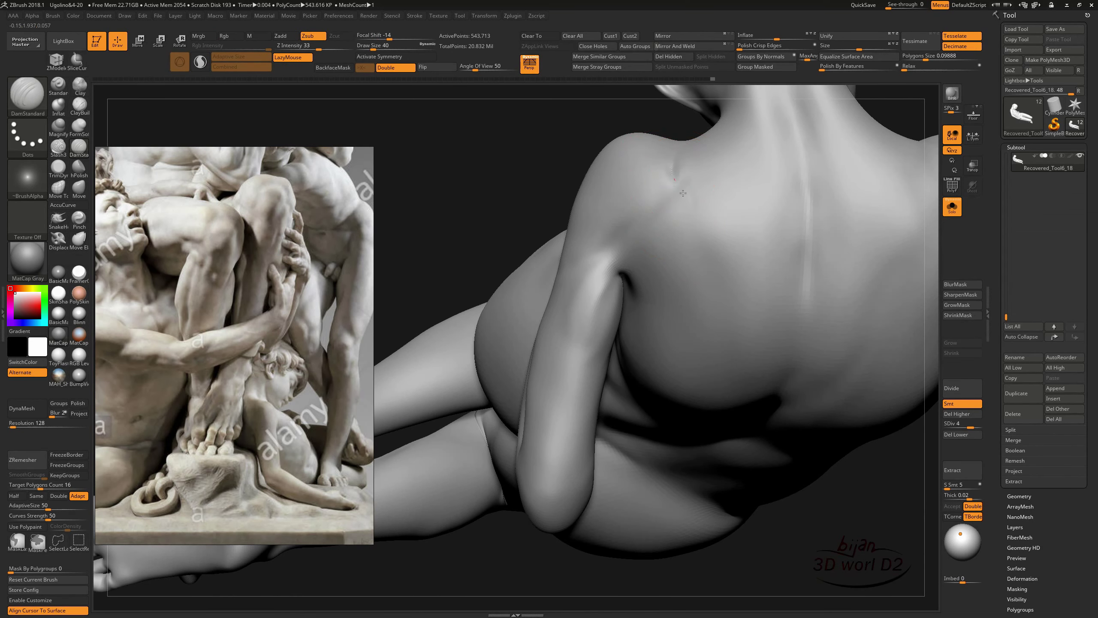
right_drag(699, 245, 712, 233)
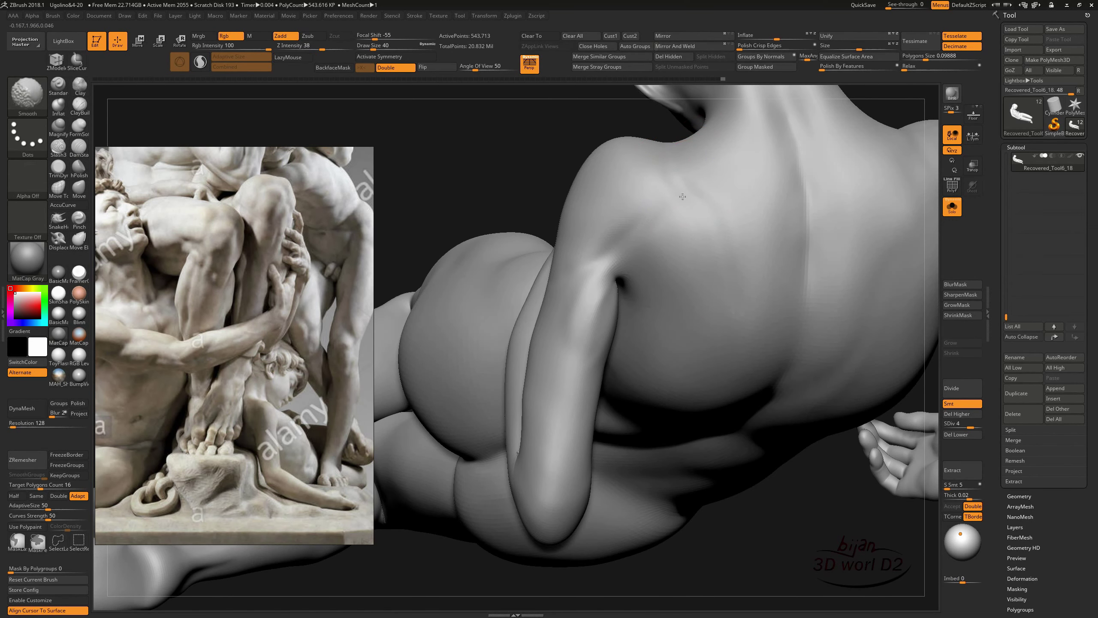
mouse_move(691, 183)
right_down()
mouse_move(702, 153)
mouse_move(616, 284)
right_up()
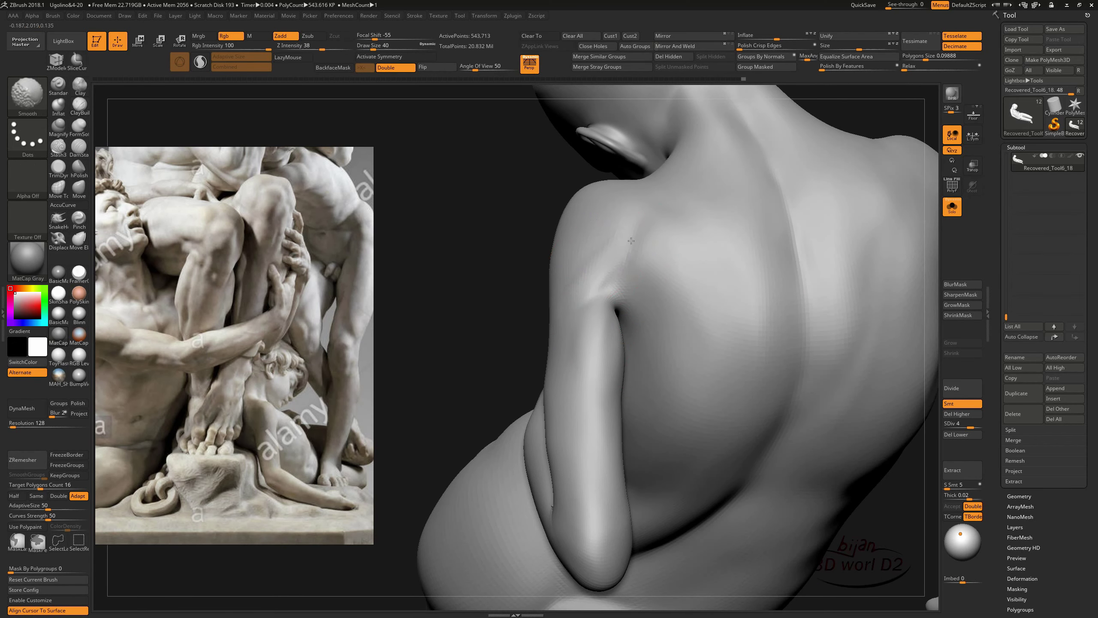
right_drag(631, 241, 648, 303)
drag(663, 336, 640, 326)
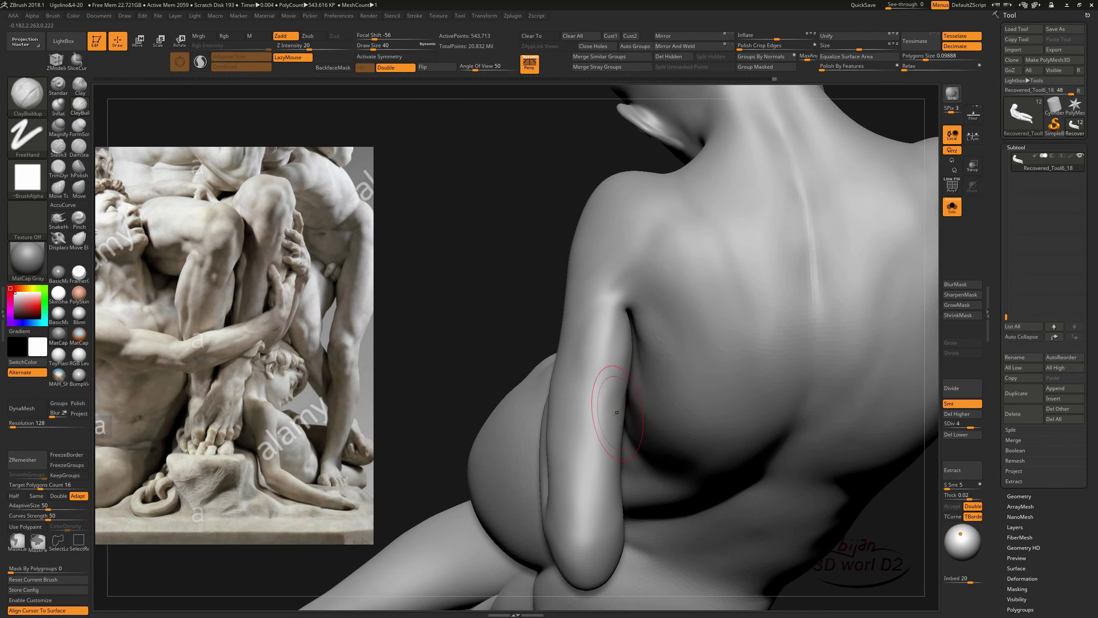
right_drag(617, 413, 557, 462)
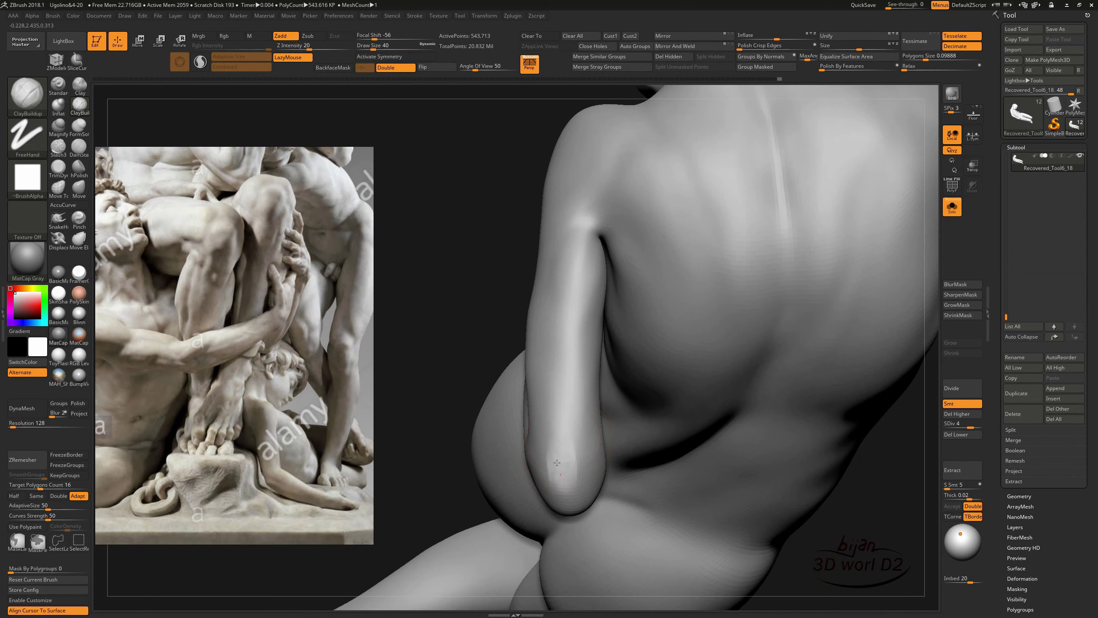
right_drag(556, 459, 563, 360)
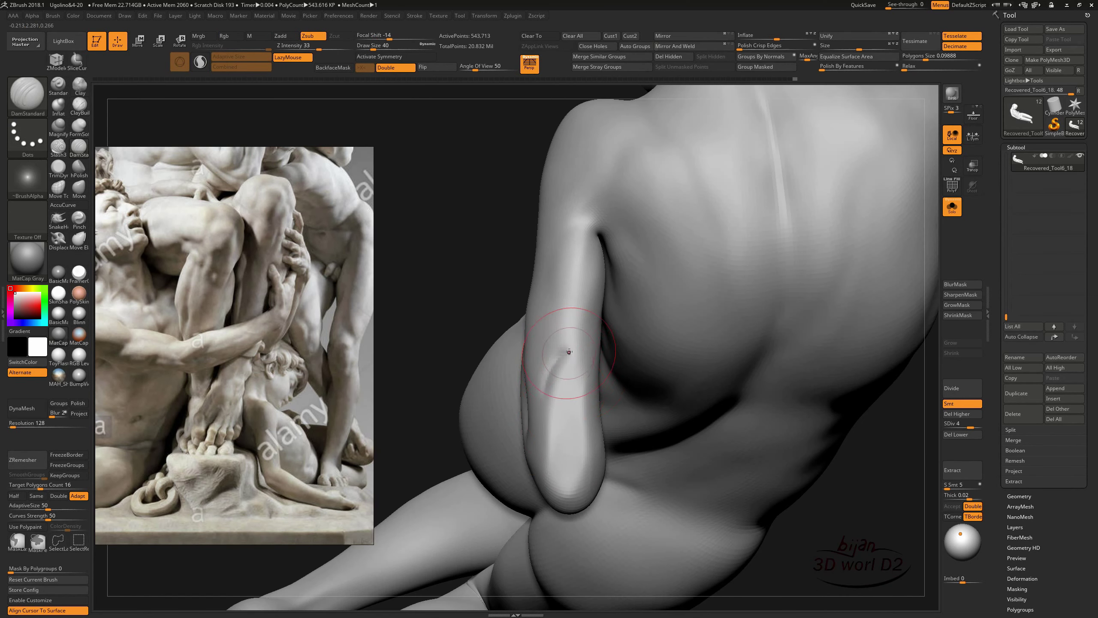
mouse_move(567, 428)
right_down()
mouse_move(574, 487)
mouse_move(566, 448)
mouse_move(738, 351)
mouse_move(549, 511)
mouse_move(579, 472)
mouse_move(655, 420)
mouse_move(651, 396)
mouse_move(633, 402)
mouse_move(664, 389)
mouse_move(668, 401)
right_up()
- Drop one subdivision level and frame the whole figure
key(shift+d)
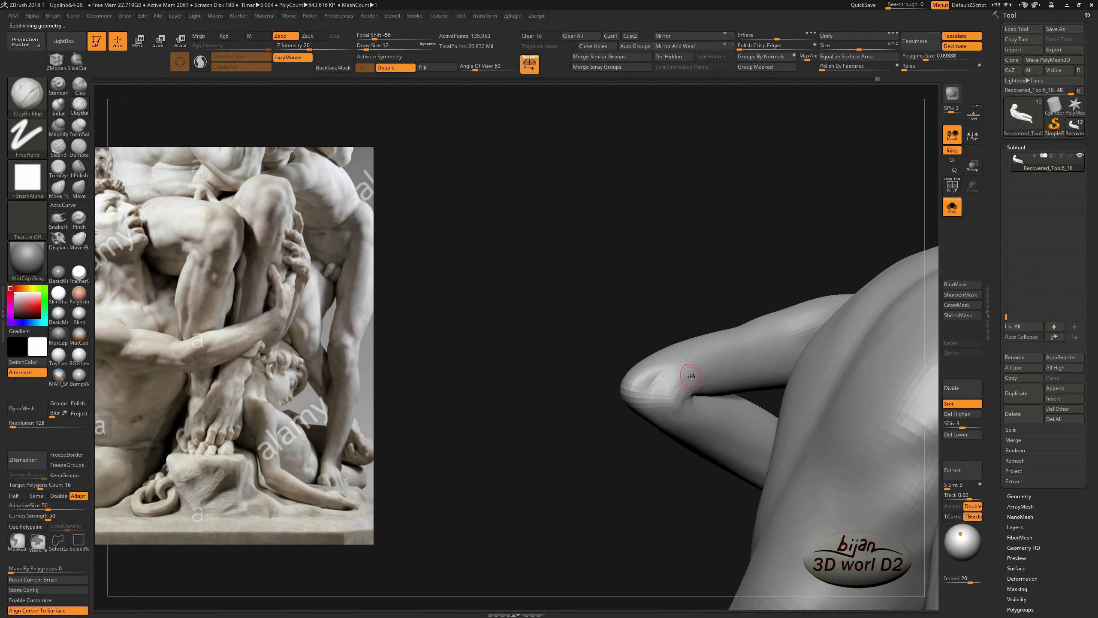
mouse_move(589, 466)
right_down()
mouse_move(605, 469)
mouse_move(670, 392)
right_up()
key(f)
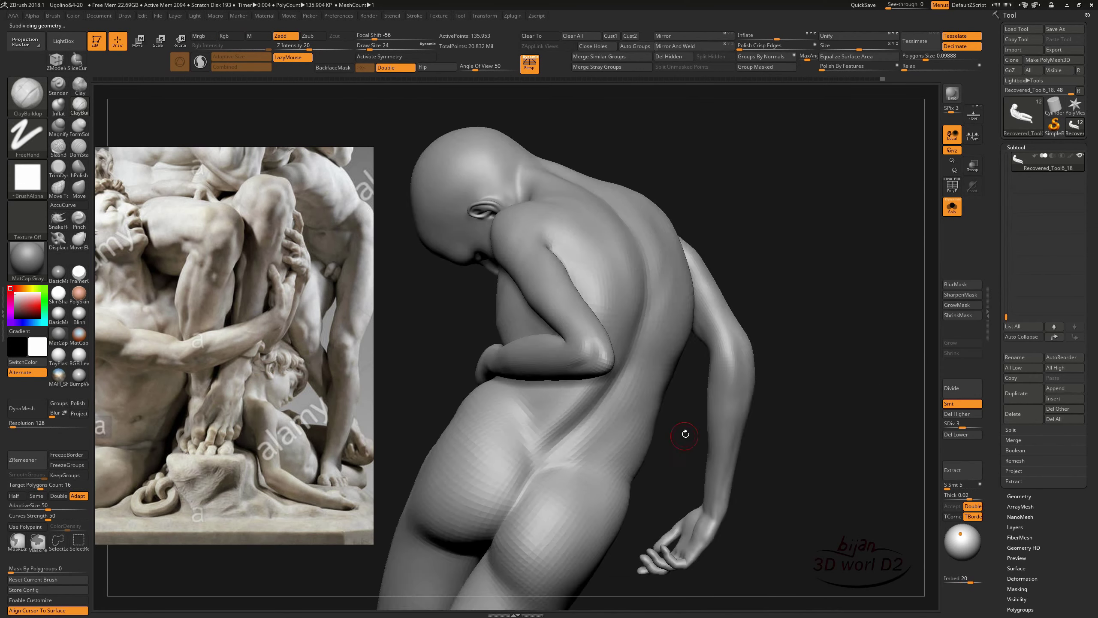
mouse_move(686, 436)
right_down()
mouse_move(596, 273)
mouse_move(541, 286)
mouse_move(536, 273)
right_up()
- Carve the chest with DamStandard using Alpha 06 and the Dots stroke
click(27, 177)
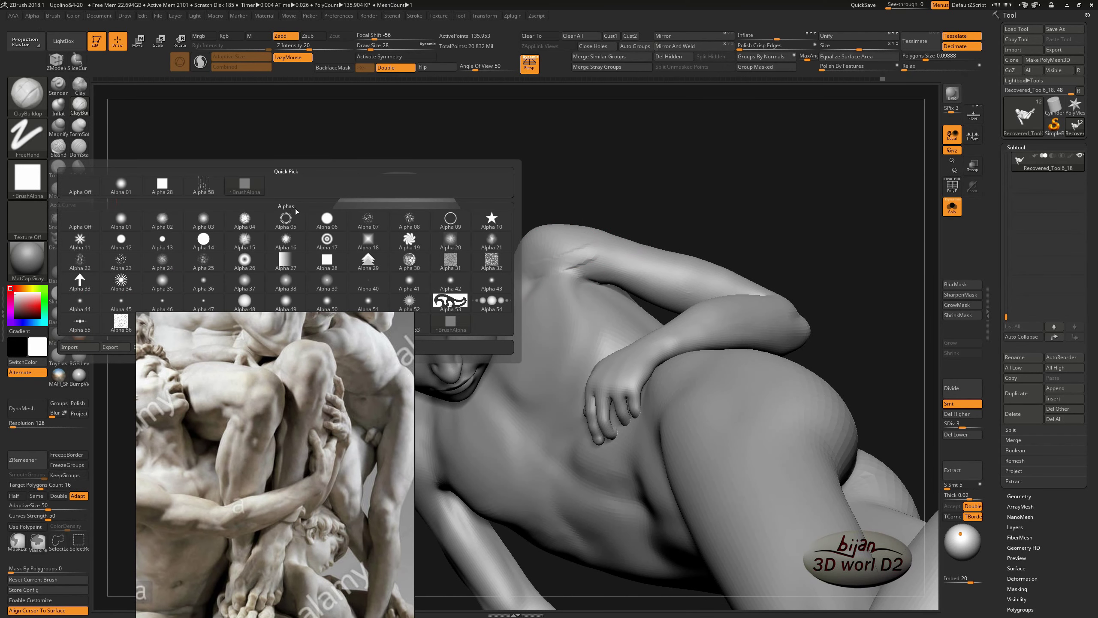
click(451, 300)
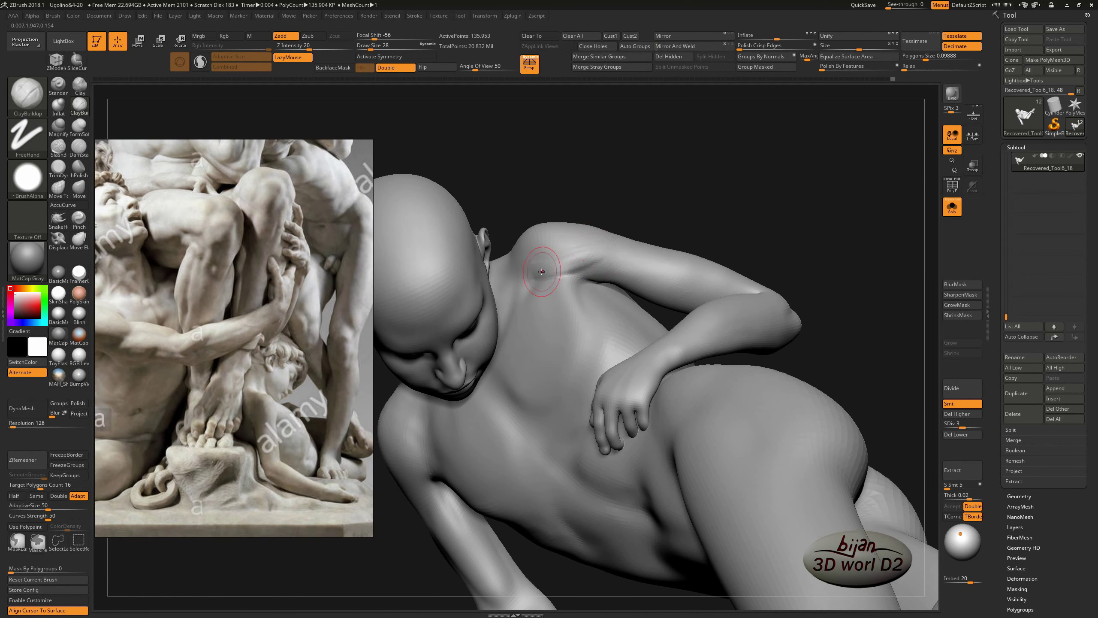
key(b)
key(d)
key(s)
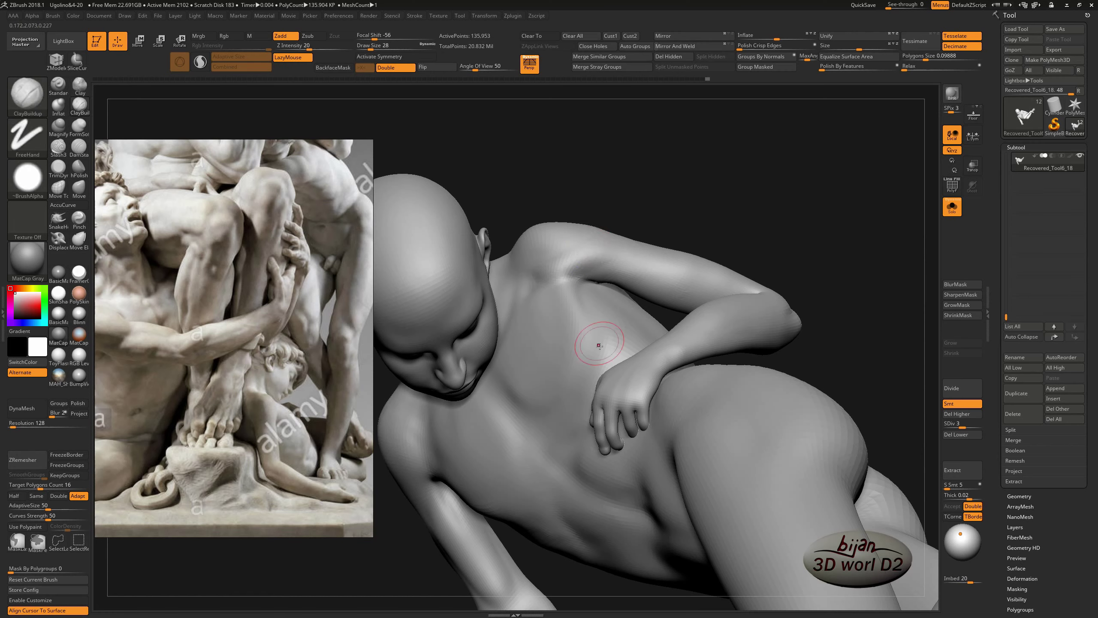
mouse_move(589, 250)
right_down()
mouse_move(525, 295)
mouse_move(567, 255)
right_up()
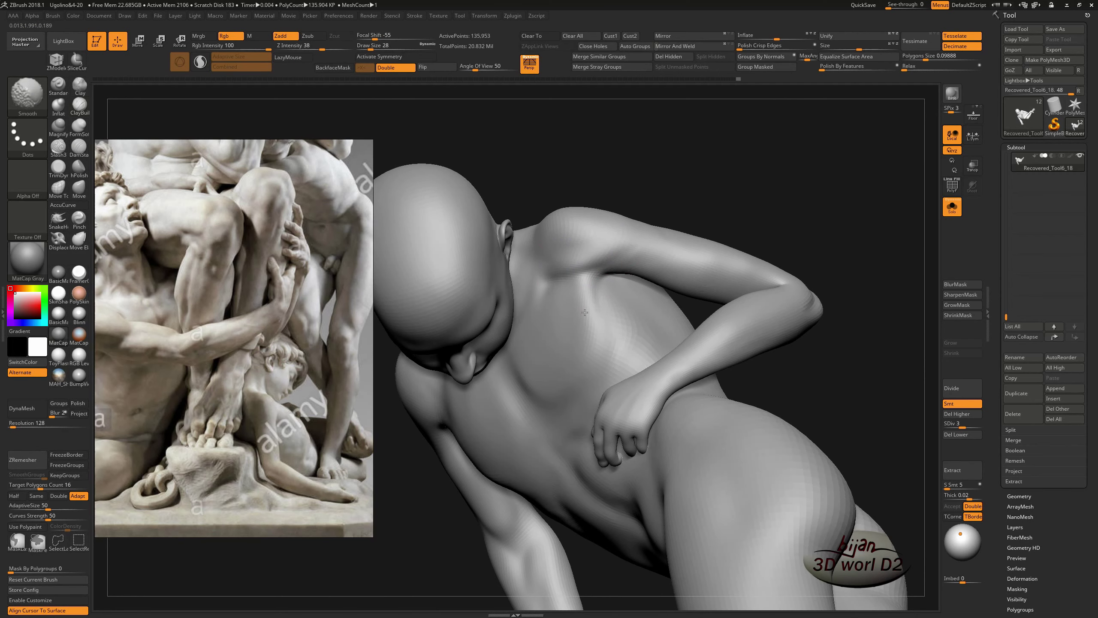
- Turn the torso into profile and isolate the chest polygroup
right_drag(585, 312, 615, 281)
mouse_move(600, 341)
right_down()
mouse_move(603, 312)
mouse_move(645, 290)
mouse_move(609, 320)
right_up()
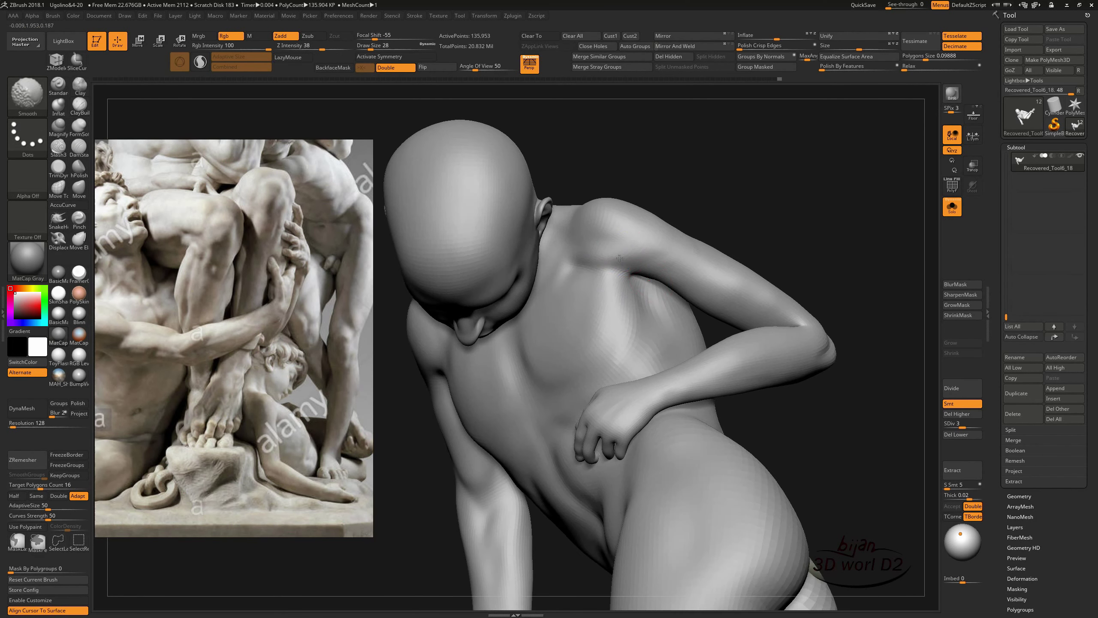
ctrl+shift+click(613, 323)
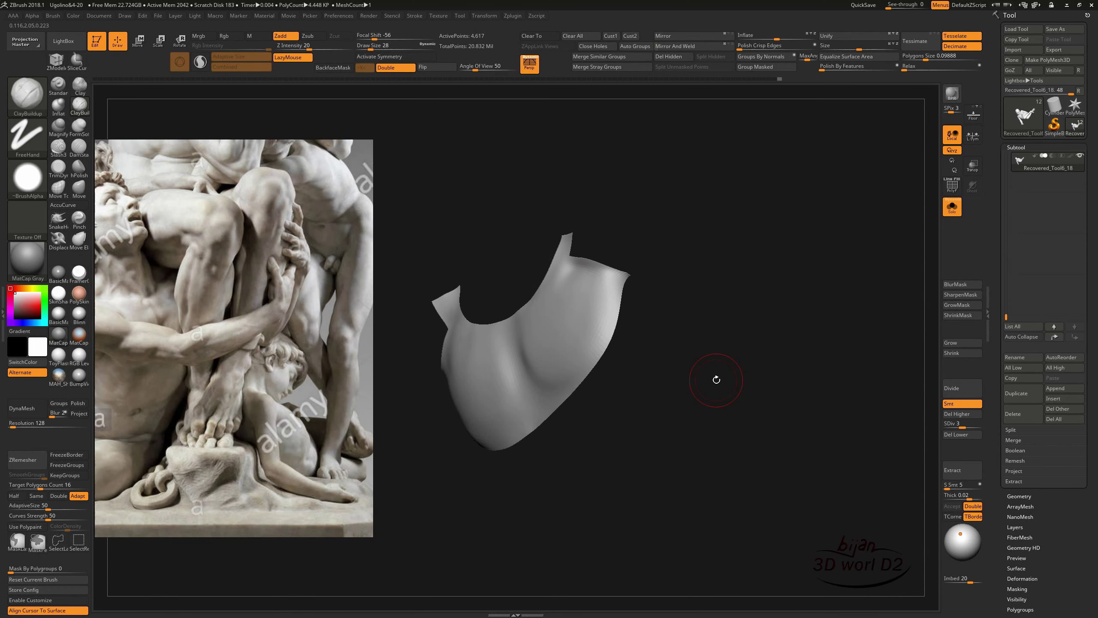
- Review the isolated torso while stepping from a lower subdivision level up to the highest
key(shift+d)
mouse_move(711, 380)
right_down()
mouse_move(841, 368)
mouse_move(759, 247)
right_up()
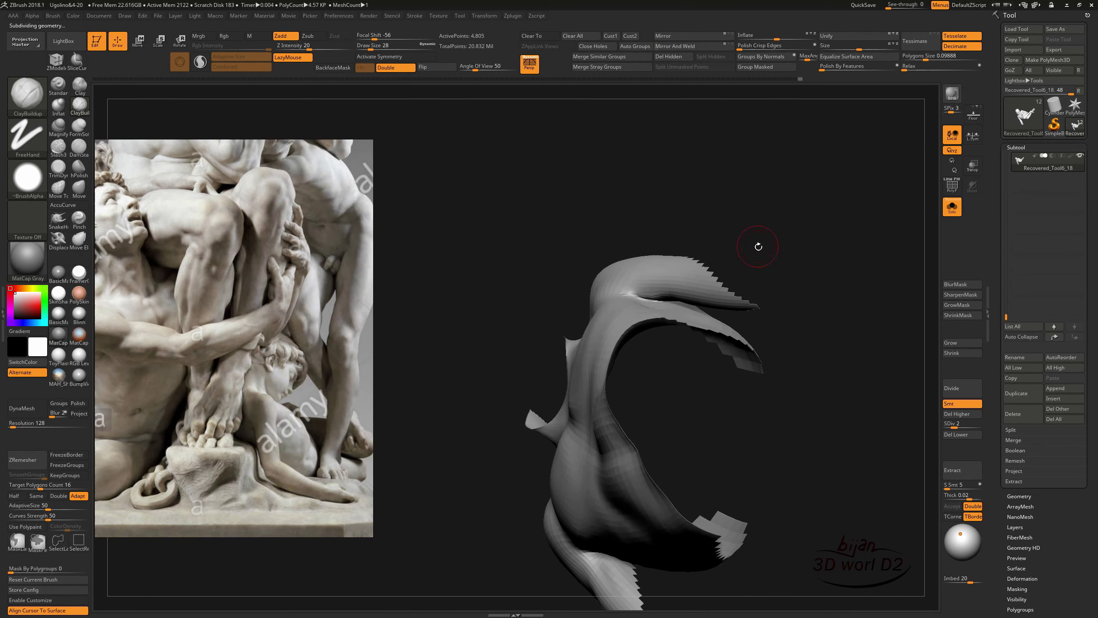
mouse_move(627, 195)
right_down()
mouse_move(784, 310)
mouse_move(826, 359)
mouse_move(797, 380)
mouse_move(792, 364)
mouse_move(816, 321)
mouse_move(380, 506)
right_up()
key(d)
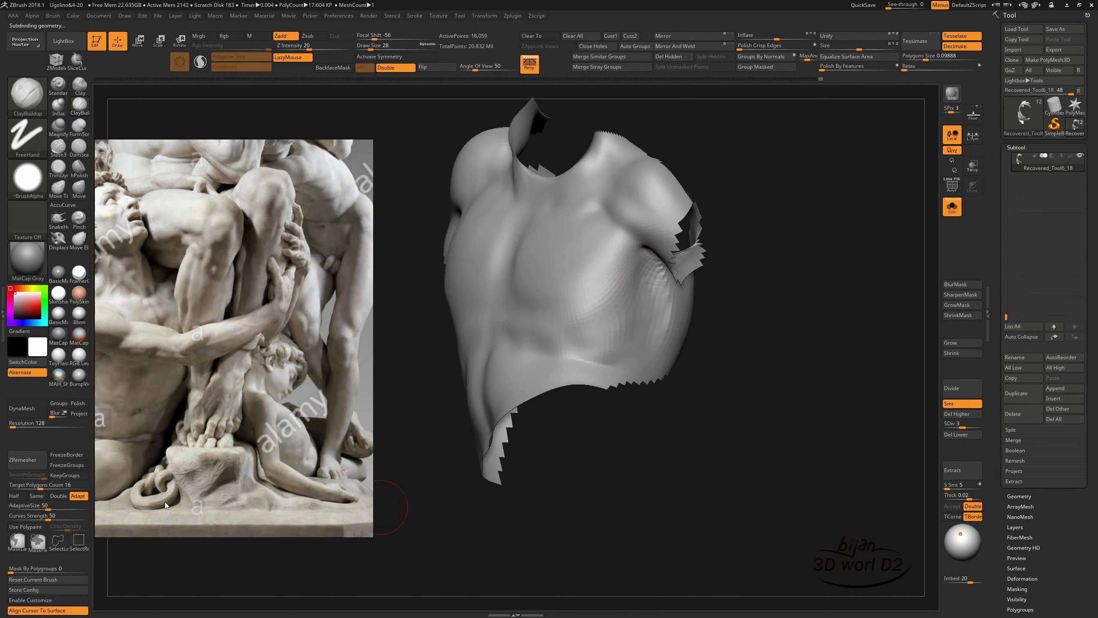
mouse_move(165, 502)
right_down()
mouse_move(657, 429)
mouse_move(621, 350)
mouse_move(673, 334)
right_up()
mouse_move(652, 288)
right_down()
mouse_move(667, 298)
mouse_move(643, 274)
mouse_move(620, 291)
mouse_move(607, 281)
right_up()
key(ctrl+d)
mouse_move(765, 357)
right_down()
mouse_move(765, 399)
mouse_move(628, 265)
right_up()
mouse_move(603, 343)
right_down()
mouse_move(760, 507)
mouse_move(728, 412)
mouse_move(736, 449)
mouse_move(791, 386)
mouse_move(621, 298)
mouse_move(692, 328)
mouse_move(860, 476)
right_up()
mouse_move(303, 329)
right_down()
mouse_move(448, 321)
mouse_move(389, 216)
right_up()
- Set the scene light to intensity 0.8 and ambient 2
click(195, 15)
drag(258, 108, 260, 122)
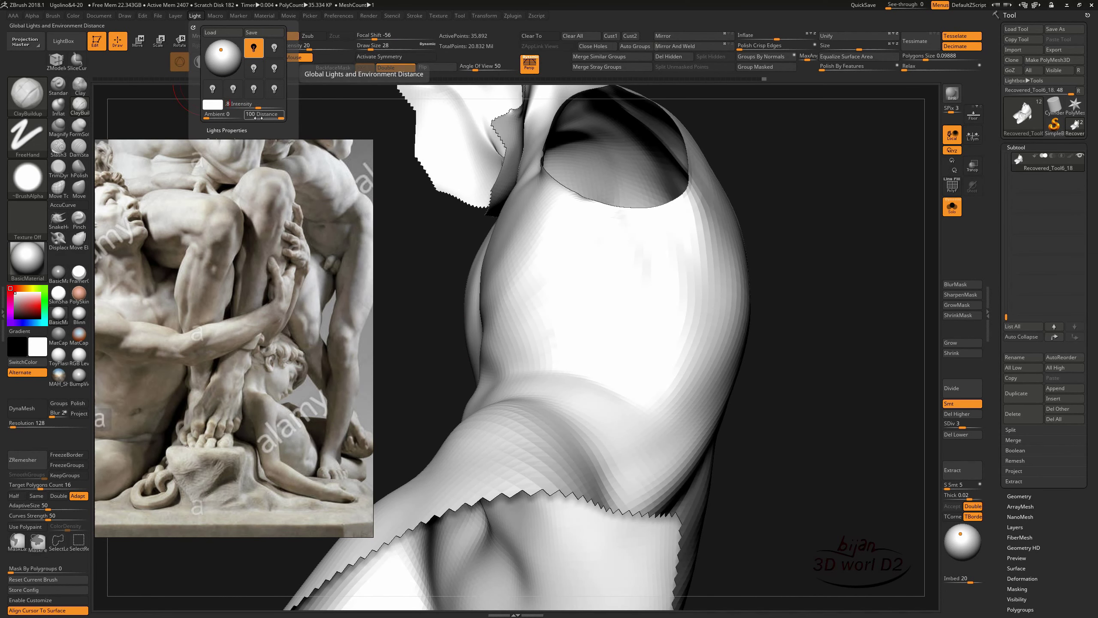
key(Return)
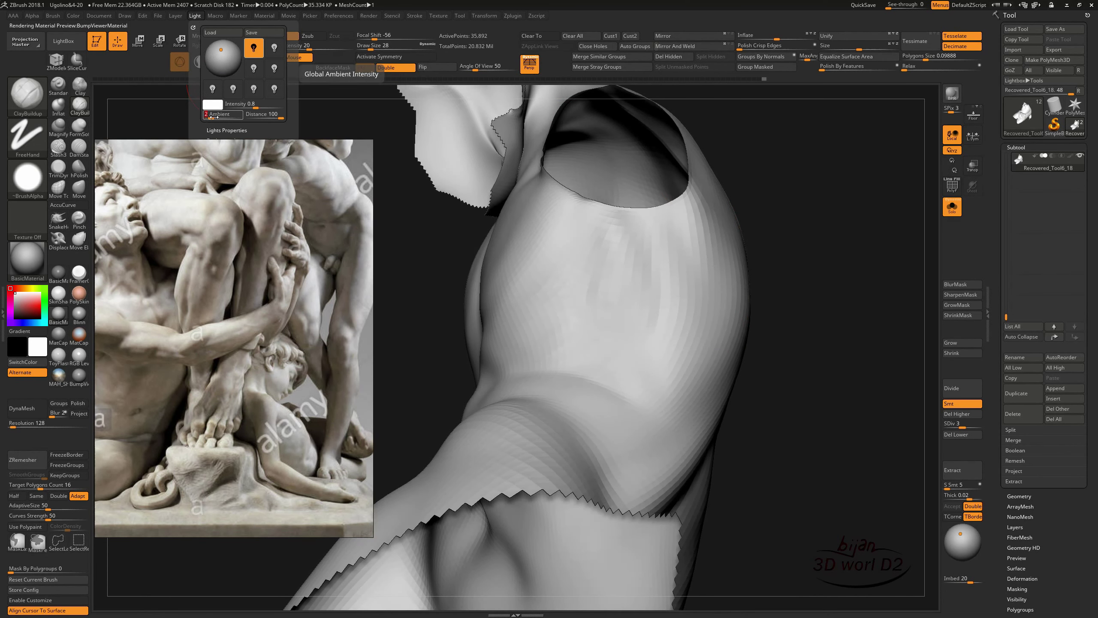
key(Return)
- Orbit the torso to inspect its front, side and neck opening
mouse_move(648, 259)
right_down()
mouse_move(773, 338)
mouse_move(794, 376)
right_up()
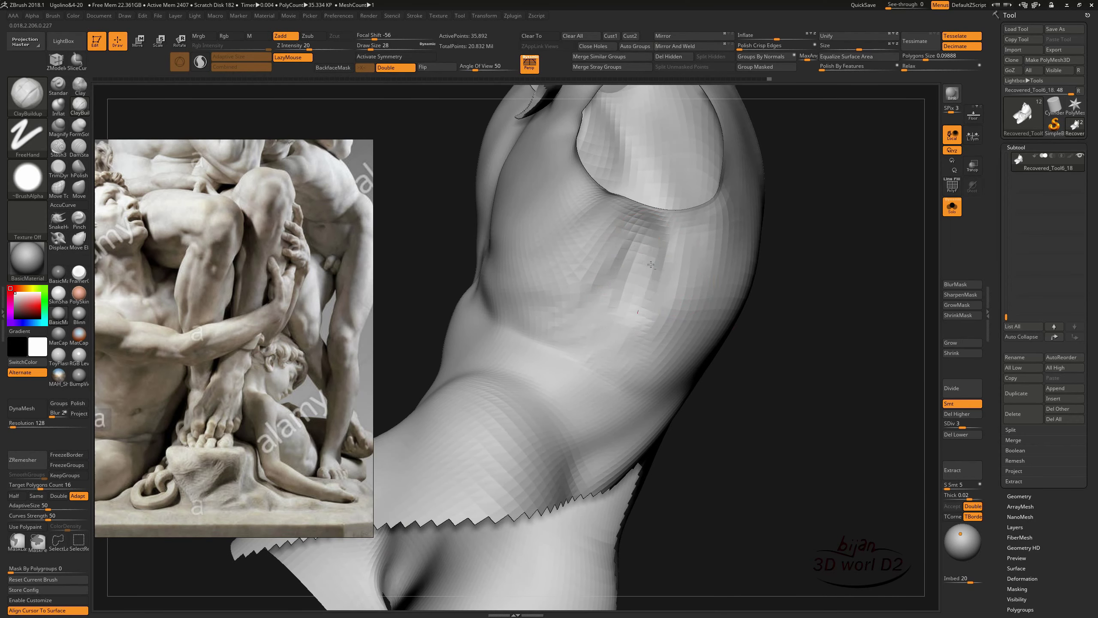
mouse_move(637, 299)
right_down()
mouse_move(632, 334)
mouse_move(760, 339)
right_up()
right_drag(642, 319, 668, 212)
right_drag(768, 220, 628, 217)
right_drag(689, 418, 644, 275)
right_drag(656, 381, 635, 283)
mouse_move(691, 329)
alt+right_down()
mouse_move(842, 464)
mouse_move(735, 375)
mouse_move(704, 132)
mouse_move(828, 274)
mouse_move(694, 423)
mouse_move(717, 335)
mouse_move(683, 367)
mouse_move(638, 364)
mouse_move(865, 367)
mouse_move(757, 373)
mouse_move(816, 262)
mouse_move(704, 193)
alt+right_up()
key(shift)
- Step the forearm up a subdivision level and inspect it from several angles, framing the figure
mouse_move(477, 229)
right_down()
mouse_move(527, 245)
mouse_move(647, 163)
right_up()
right_drag(700, 357, 631, 426)
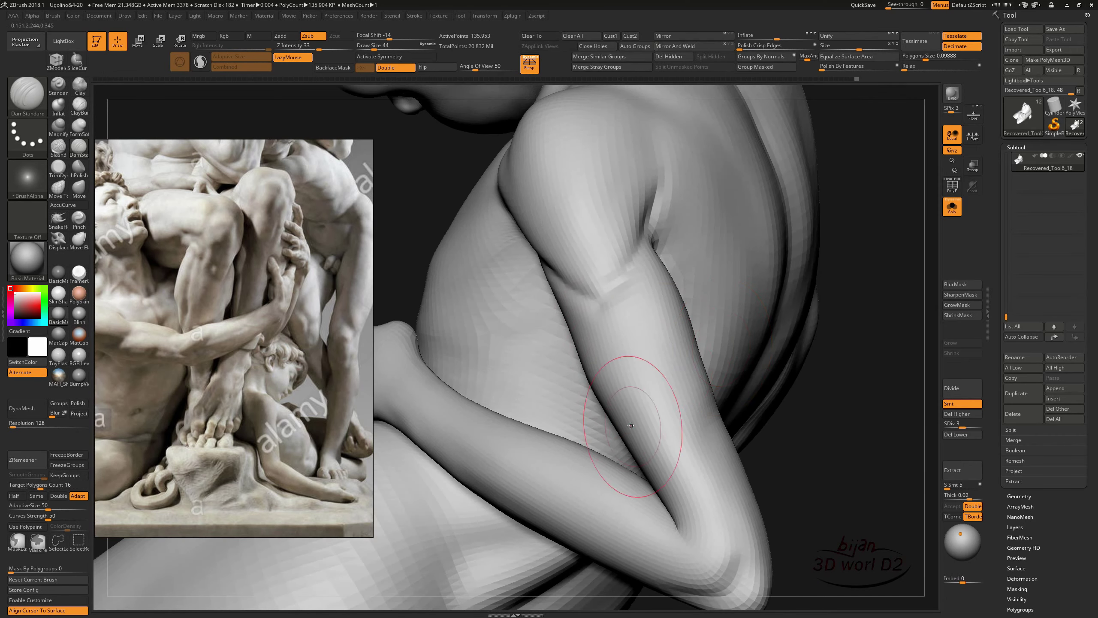
mouse_move(706, 434)
right_down()
mouse_move(808, 314)
mouse_move(863, 384)
mouse_move(711, 289)
mouse_move(840, 282)
mouse_move(630, 308)
mouse_move(620, 380)
mouse_move(775, 326)
mouse_move(670, 246)
right_up()
key(ctrl+d)
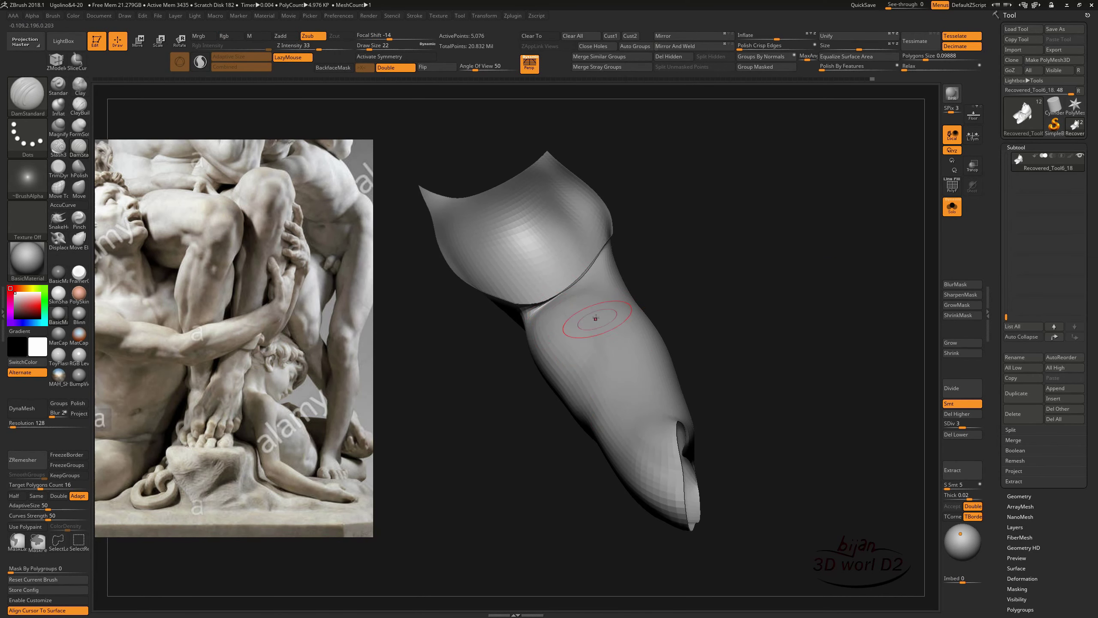
mouse_move(639, 386)
right_down()
mouse_move(593, 318)
mouse_move(584, 455)
right_up()
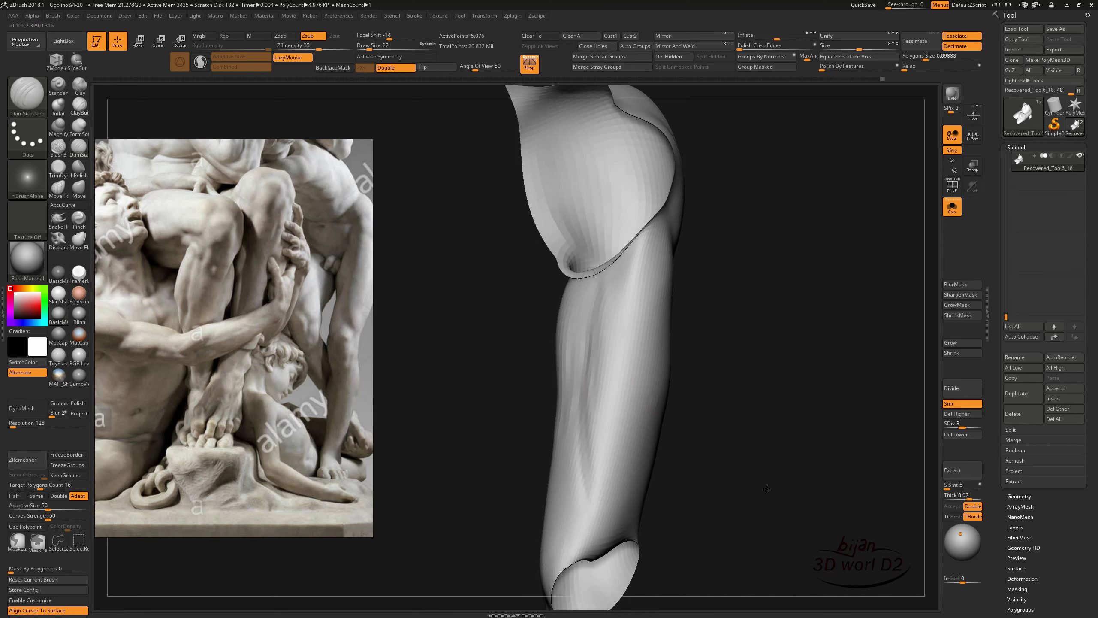
right_drag(579, 520, 627, 360)
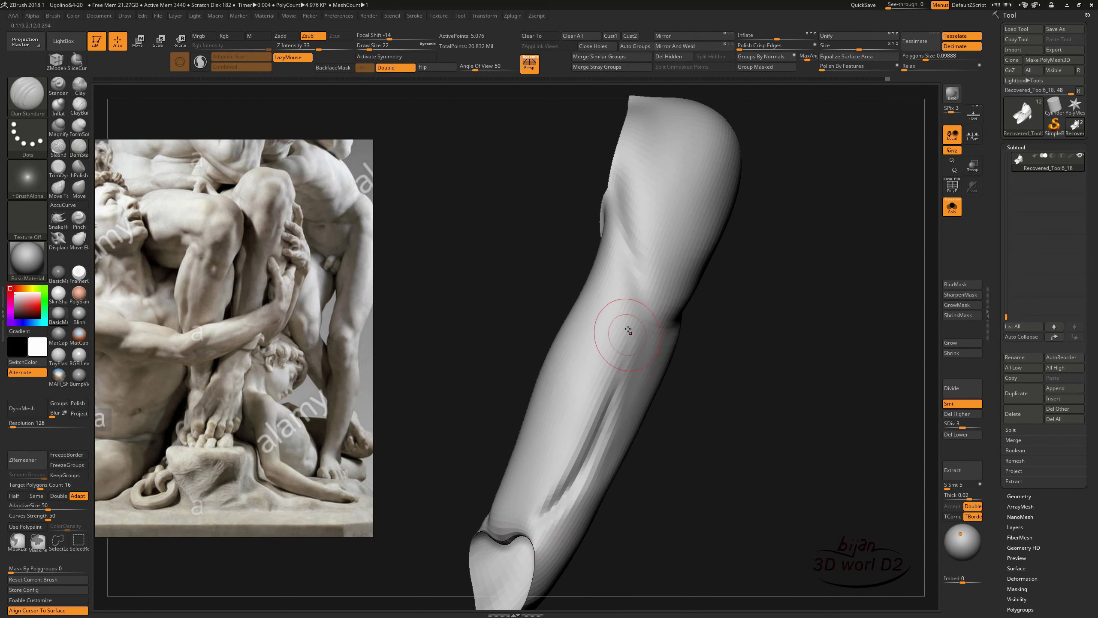
right_drag(772, 450, 715, 415)
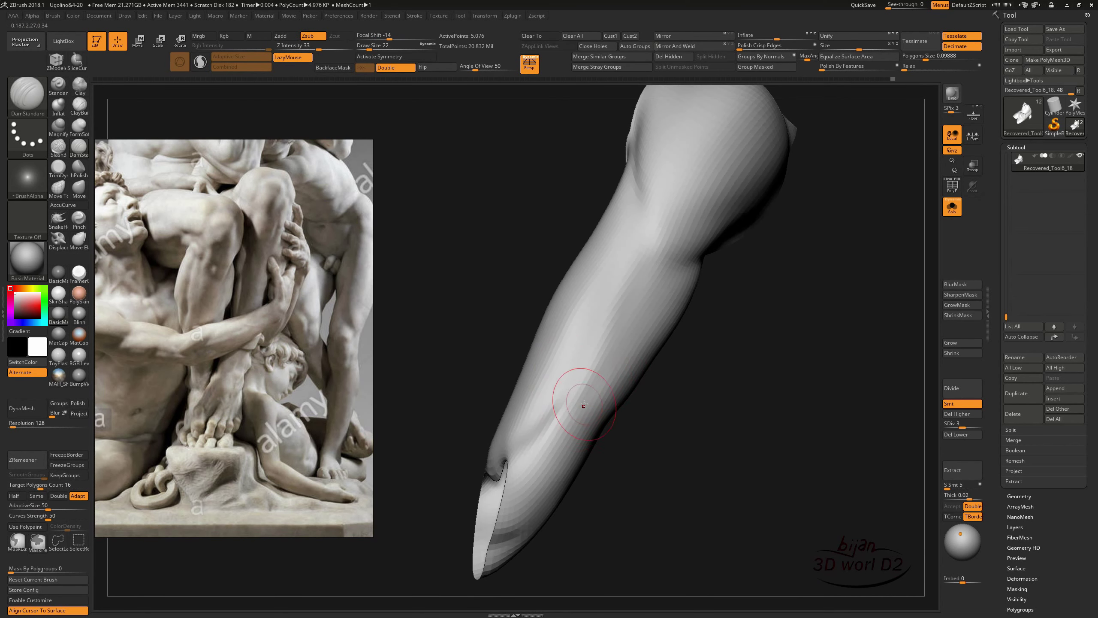
right_drag(559, 420, 633, 233)
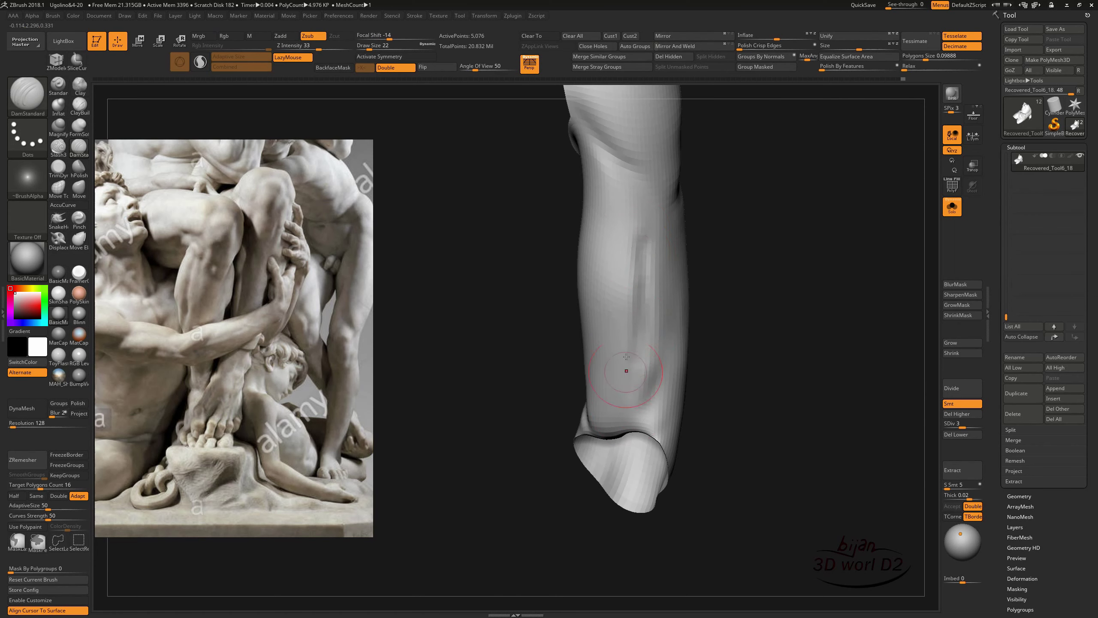
mouse_move(635, 395)
right_down()
mouse_move(601, 233)
mouse_move(640, 314)
mouse_move(564, 441)
mouse_move(709, 415)
mouse_move(517, 447)
mouse_move(508, 417)
mouse_move(736, 417)
mouse_move(772, 431)
mouse_move(711, 473)
mouse_move(502, 471)
mouse_move(710, 504)
mouse_move(662, 313)
mouse_move(517, 304)
mouse_move(476, 397)
mouse_move(518, 476)
mouse_move(564, 512)
mouse_move(477, 504)
mouse_move(449, 535)
mouse_move(692, 390)
mouse_move(772, 306)
right_up()
key(f)
- Go to the highest subdivision level and select ClayBuildup to work on the forearm and fist
key(ctrl+d)
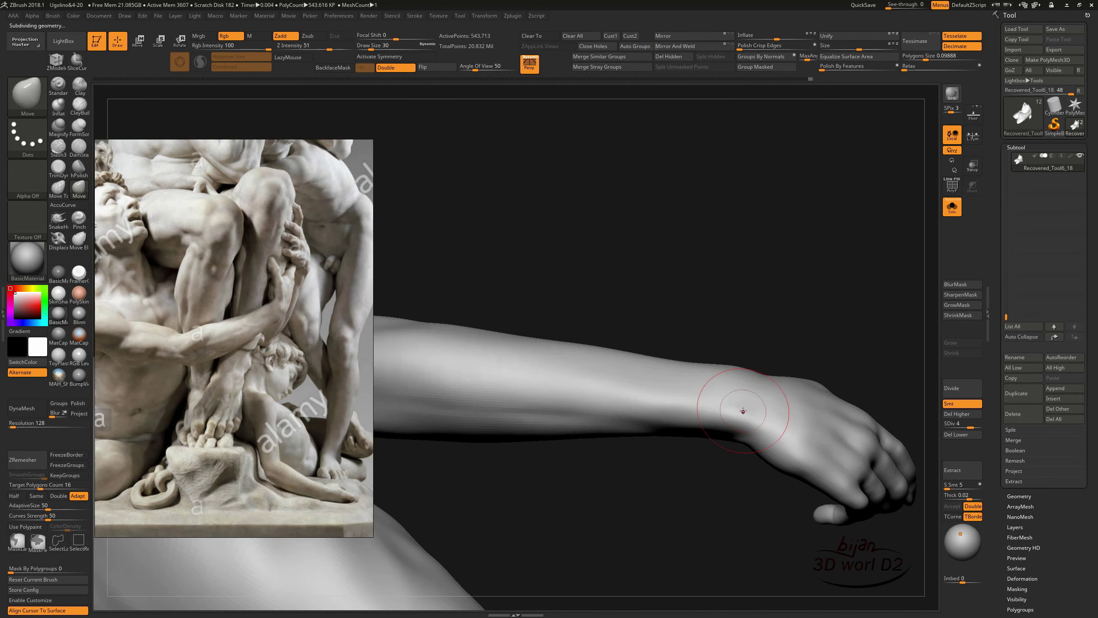
right_drag(750, 420, 776, 341)
key(b)
key(c)
key(b)
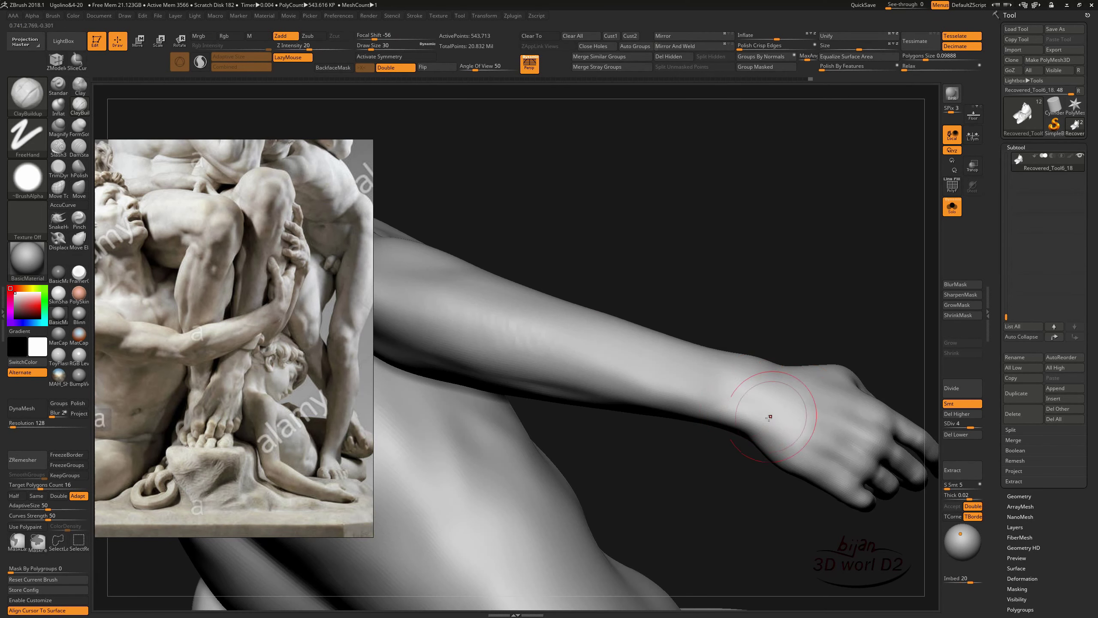
mouse_move(772, 422)
right_down()
mouse_move(670, 394)
mouse_move(508, 394)
mouse_move(813, 417)
mouse_move(718, 354)
mouse_move(834, 432)
mouse_move(844, 474)
mouse_move(899, 398)
right_up()
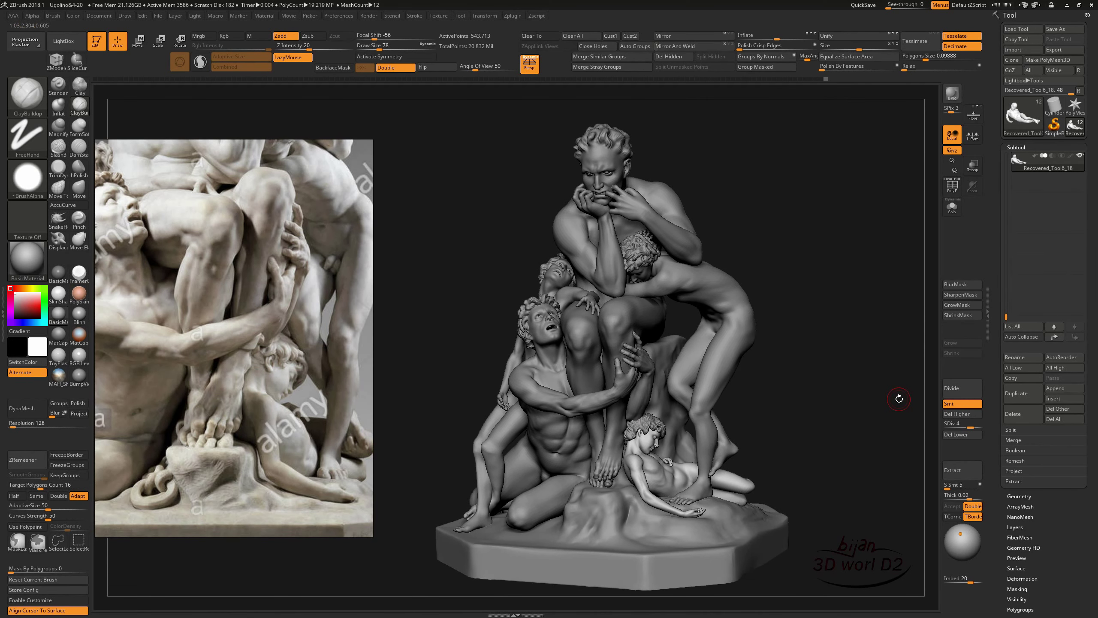
- Make the base subtool active, apply MatCap Gray, and close the reference photo
alt+click(682, 565)
click(83, 383)
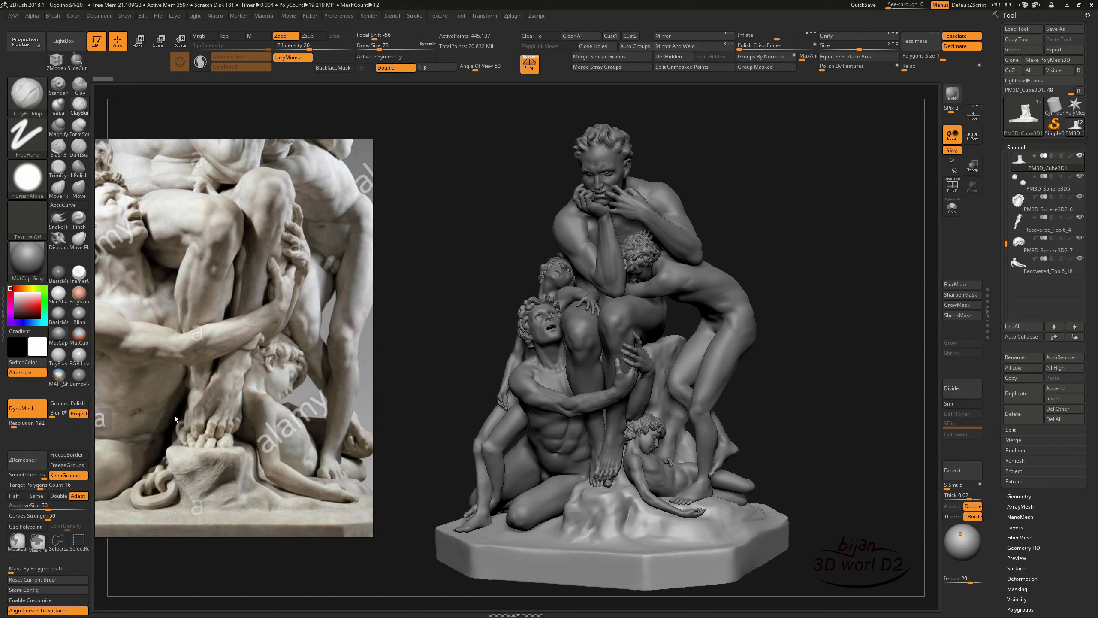
mouse_move(735, 390)
mouse_down()
mouse_move(818, 387)
mouse_move(935, 352)
mouse_up()
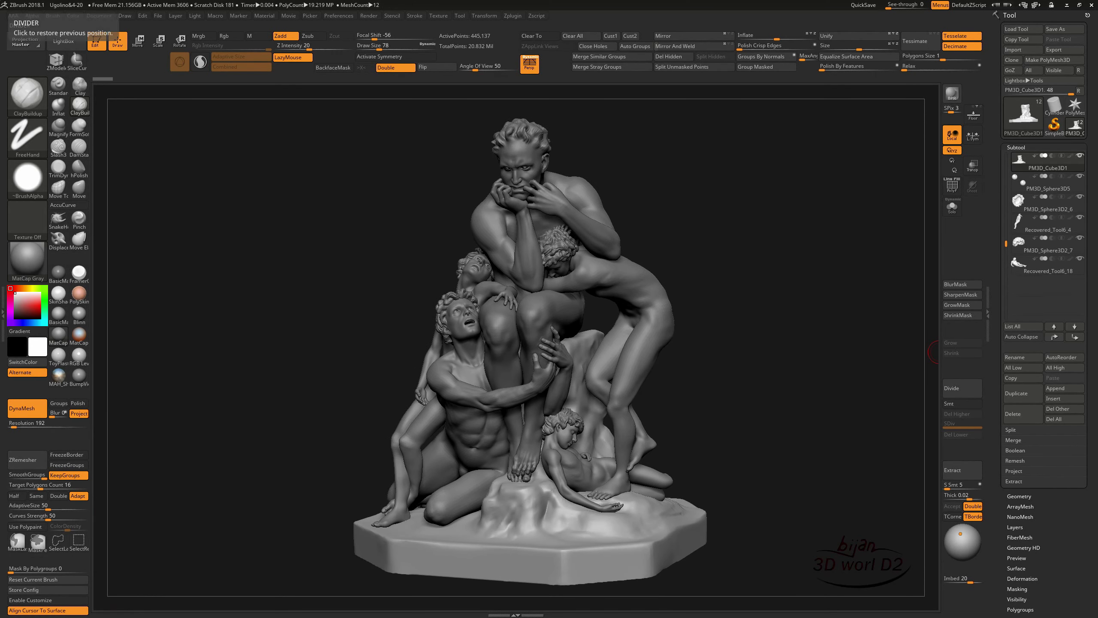